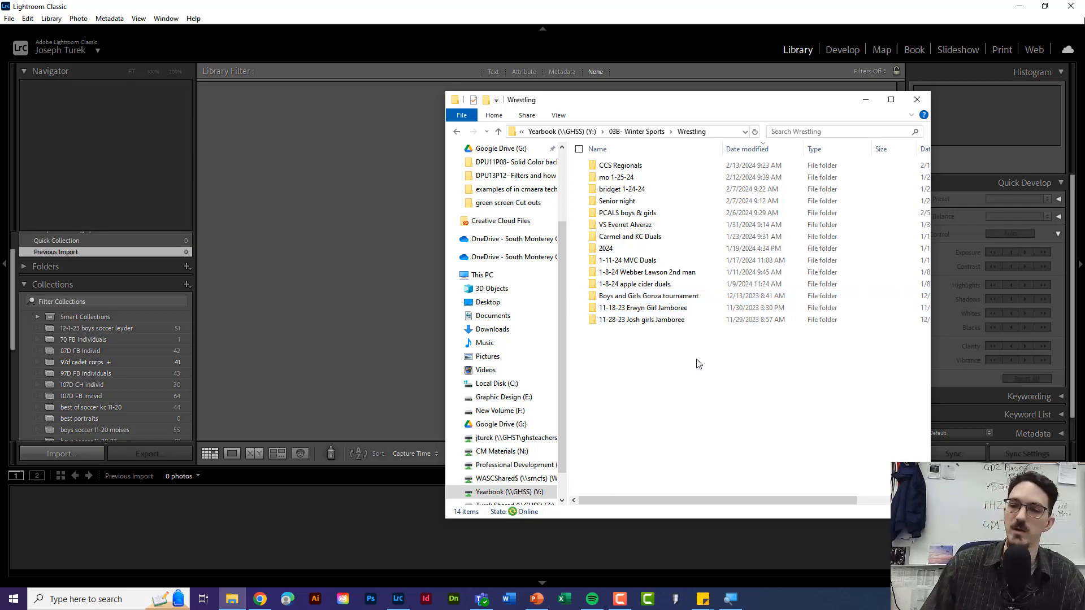
# - Open the CCS Regionals folder inside 03B- Winter Sports > Wrestling on the Yearbook (Y:) drive
pyautogui.click(508, 492)
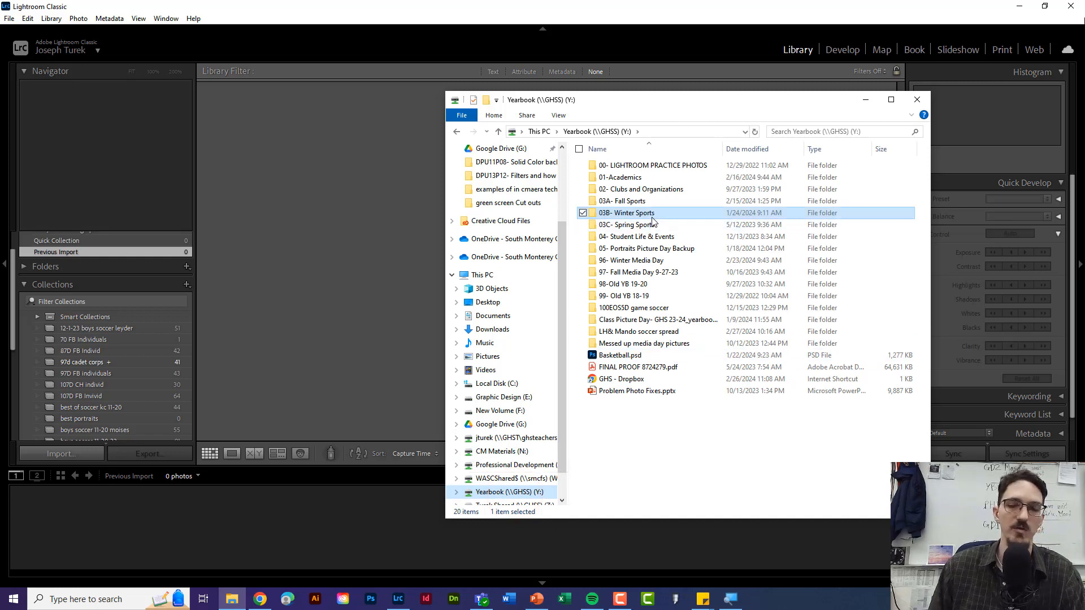
pyautogui.click(653, 217)
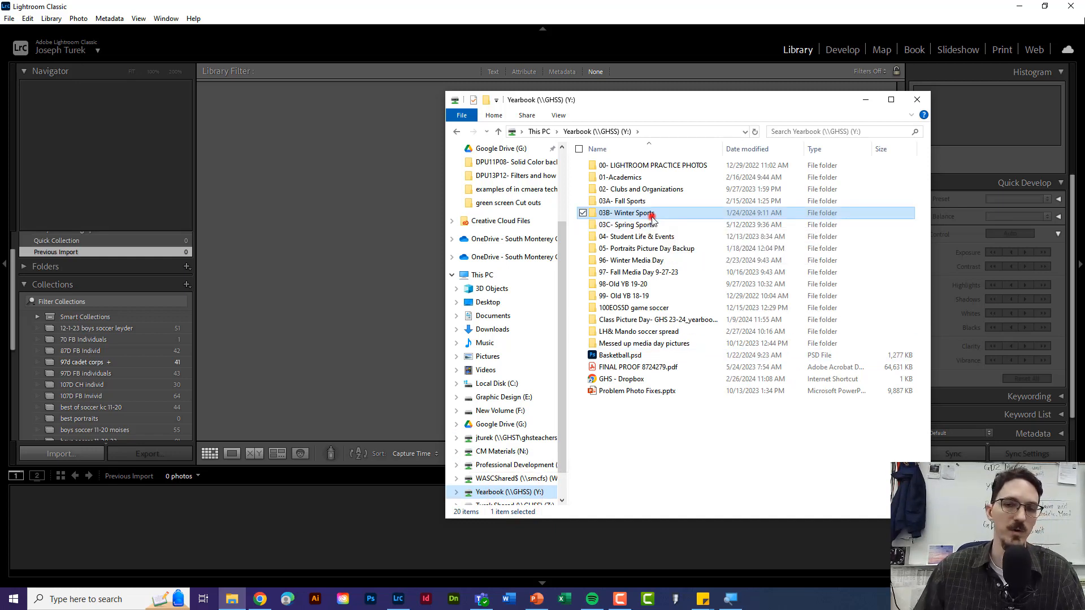
pyautogui.doubleClick(653, 217)
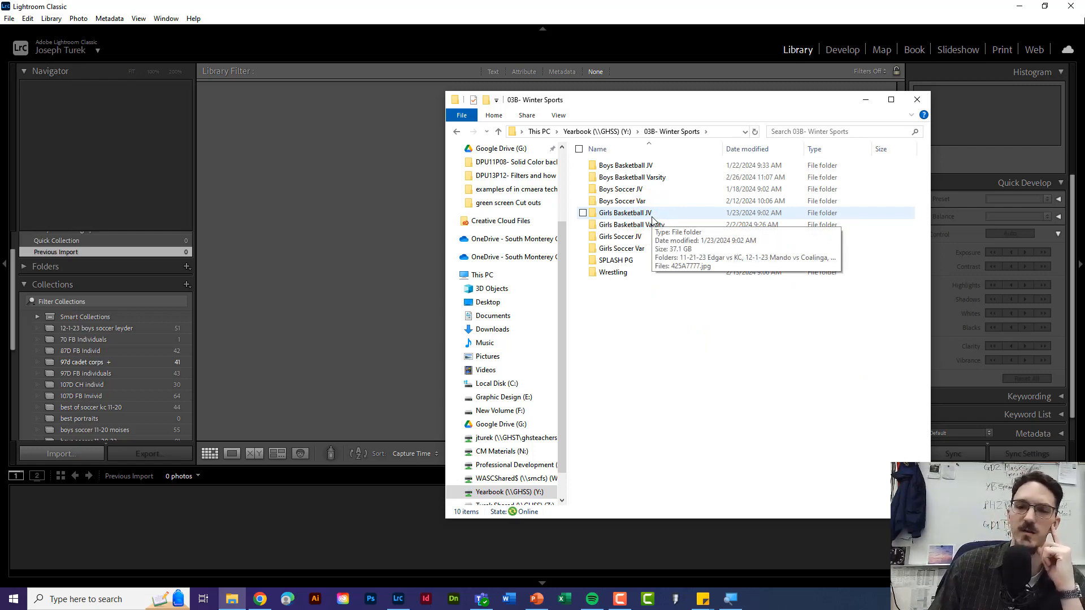
pyautogui.doubleClick(631, 273)
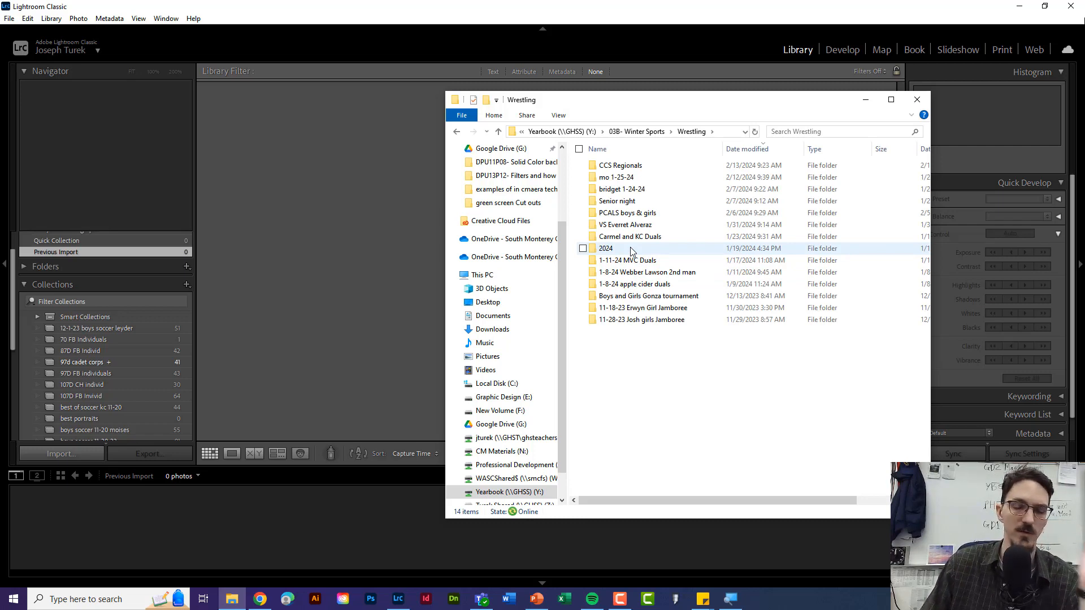
pyautogui.click(635, 166)
pyautogui.doubleClick(635, 167)
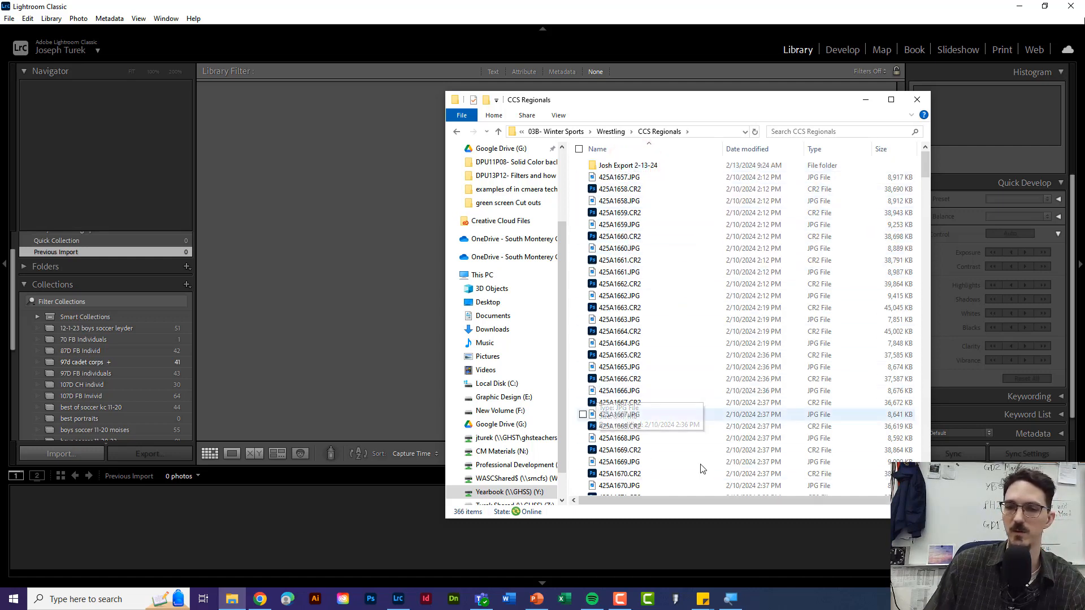
# - Open the 2-13-24 export subfolder and view all its photos as large thumbnails
pyautogui.moveTo(925, 167); pyautogui.dragTo(853, 161)
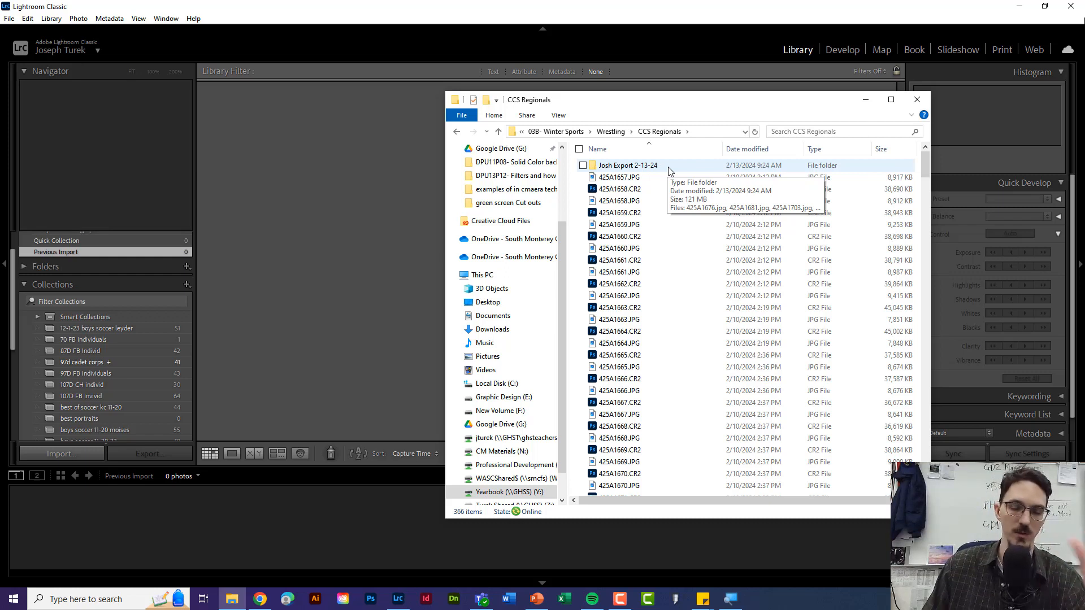
pyautogui.click(644, 169)
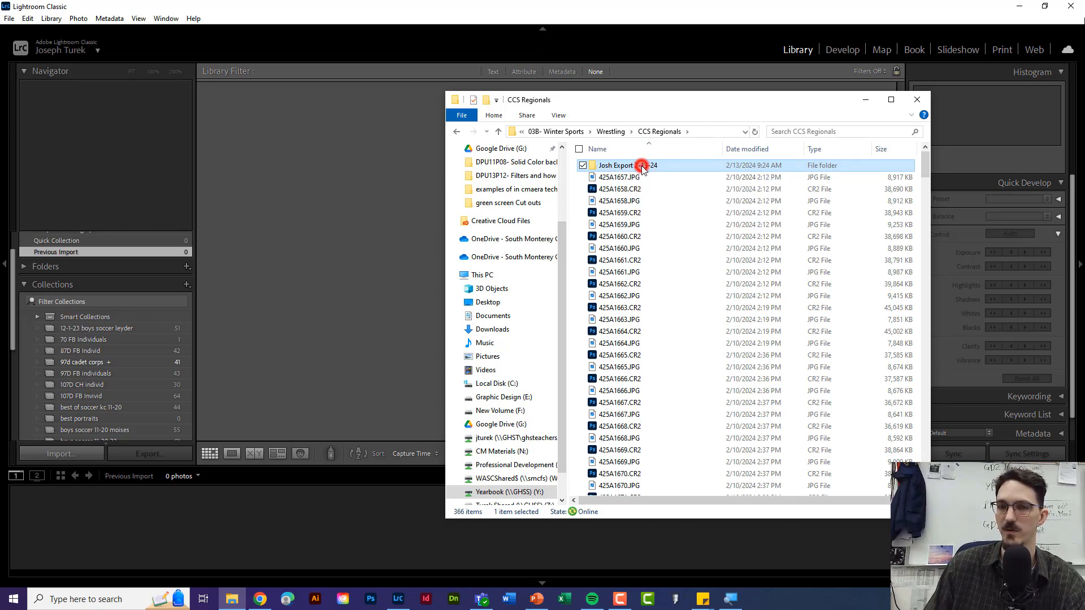
pyautogui.doubleClick(642, 168)
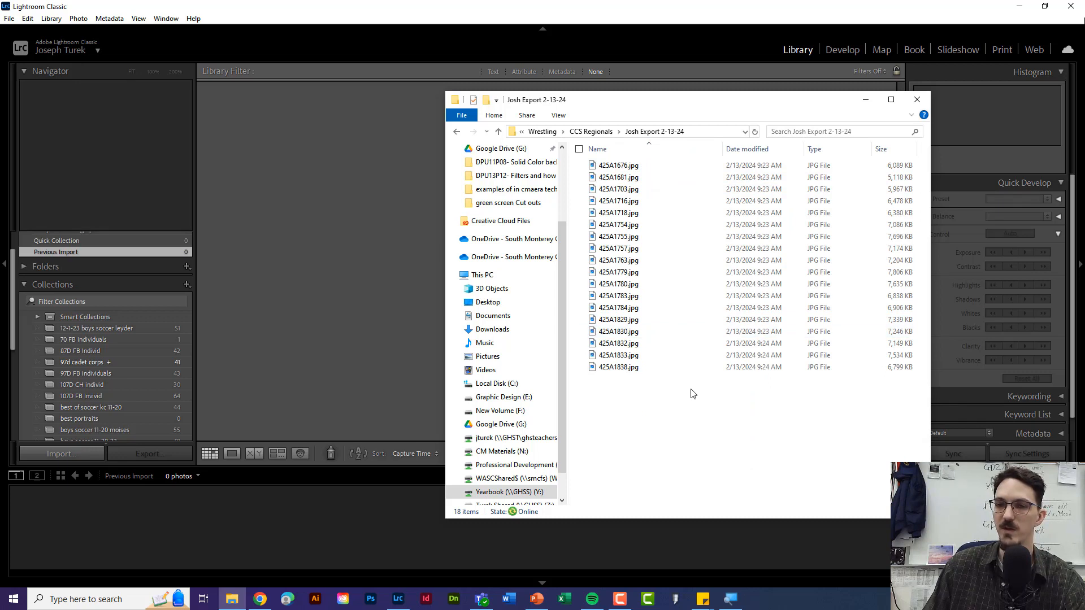
pyautogui.click(673, 370)
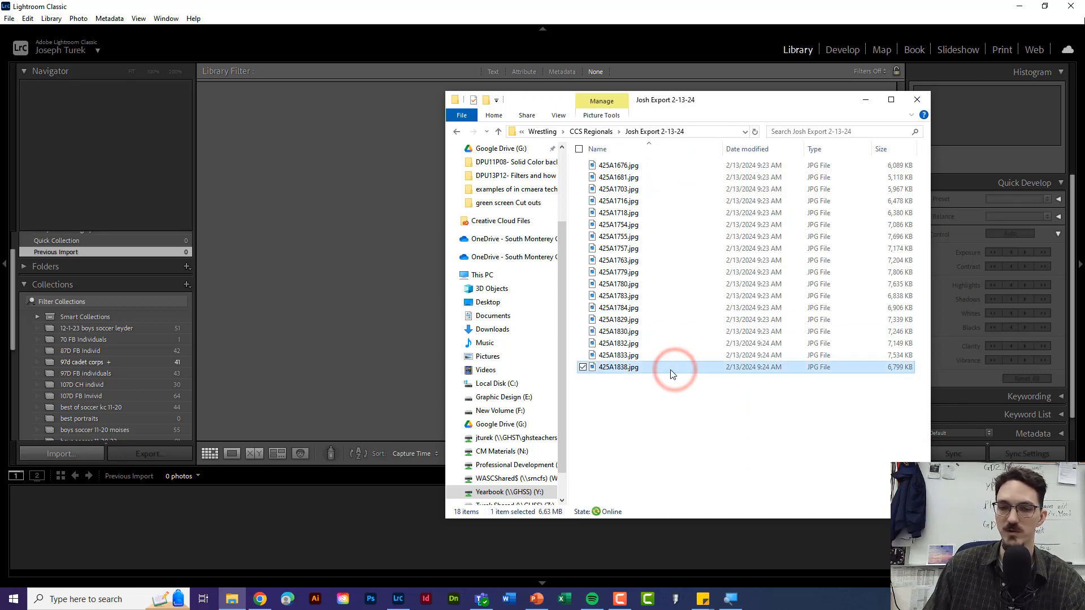
pyautogui.click(685, 433)
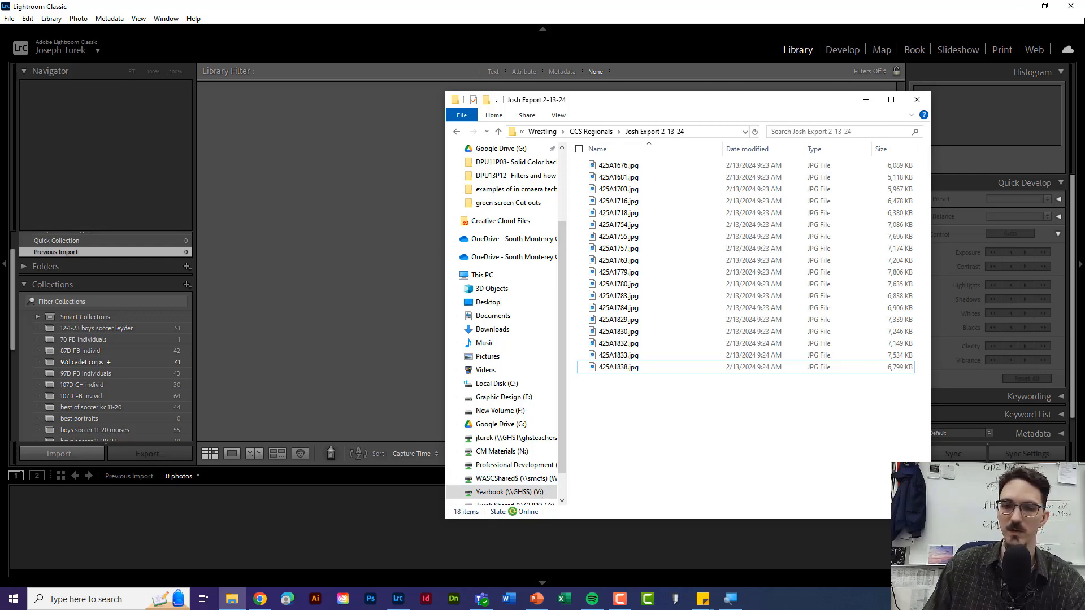
pyautogui.click(923, 512)
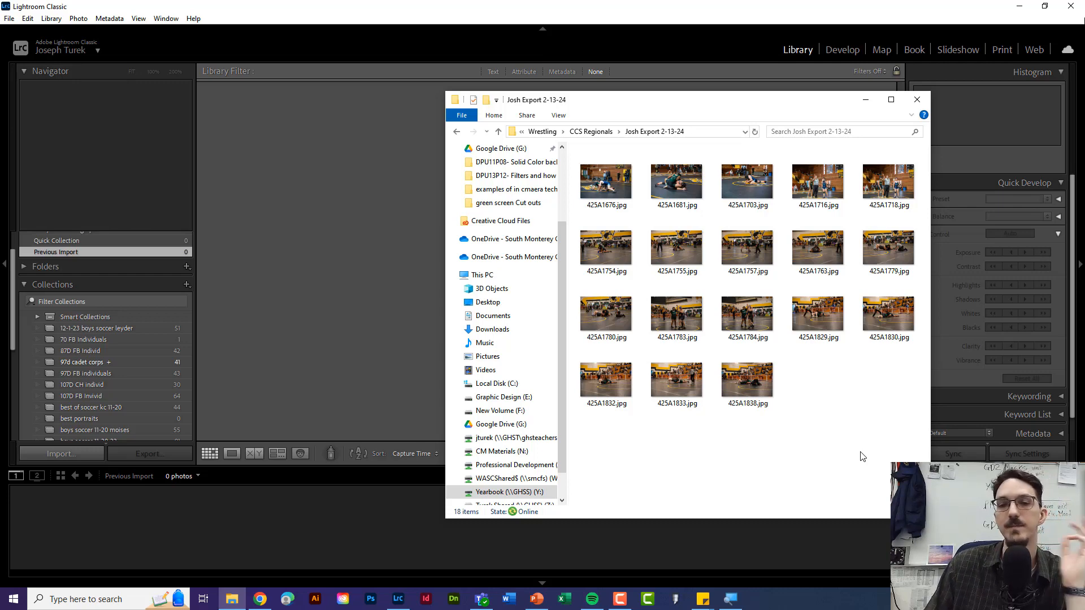
pyautogui.moveTo(893, 384); pyautogui.dragTo(603, 186)
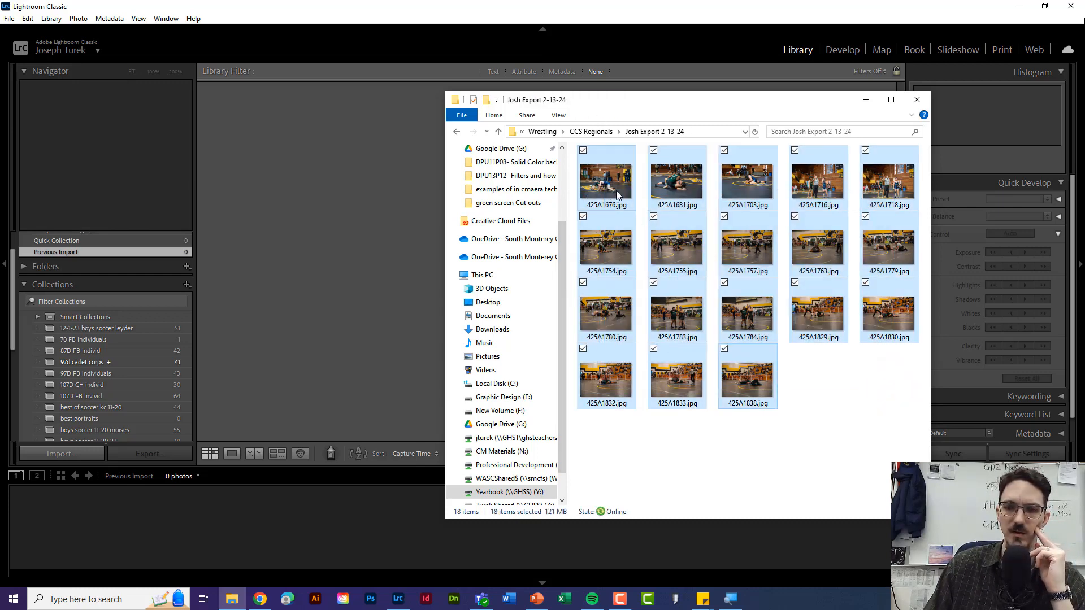
# - Go back to CCS Regionals and import the whole 2-13-24 export folder into the Lightroom Classic catalog using Add
pyautogui.click(591, 131)
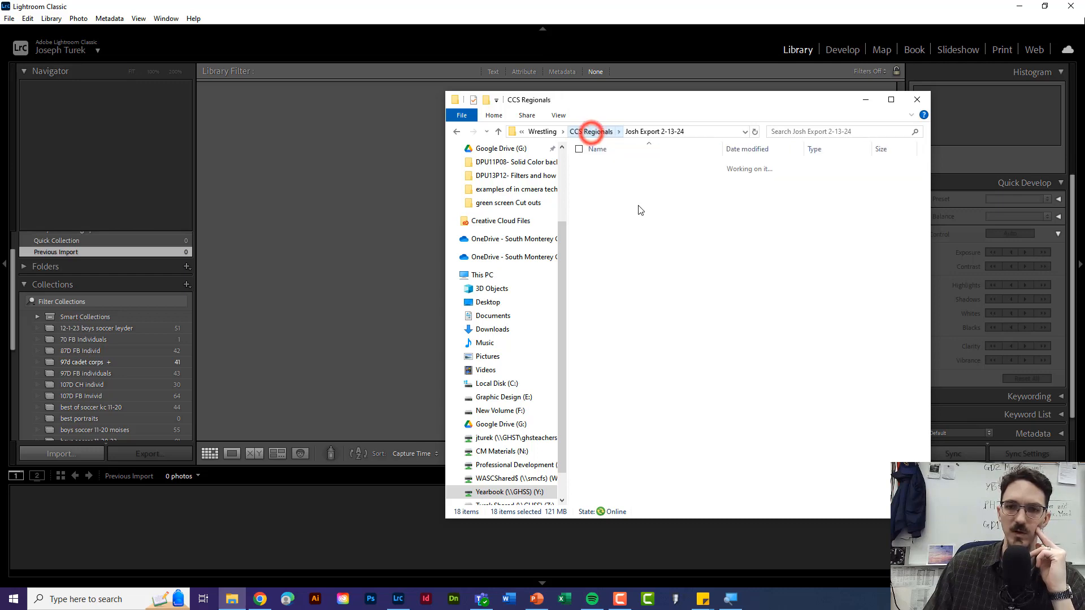
pyautogui.moveTo(625, 164); pyautogui.dragTo(387, 258)
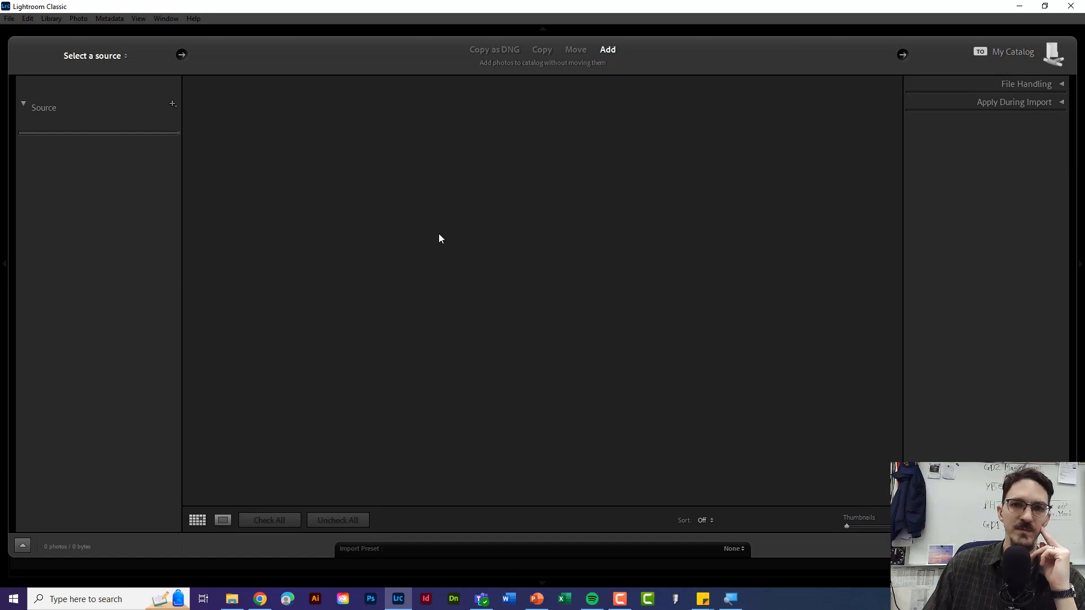
pyautogui.click(774, 62)
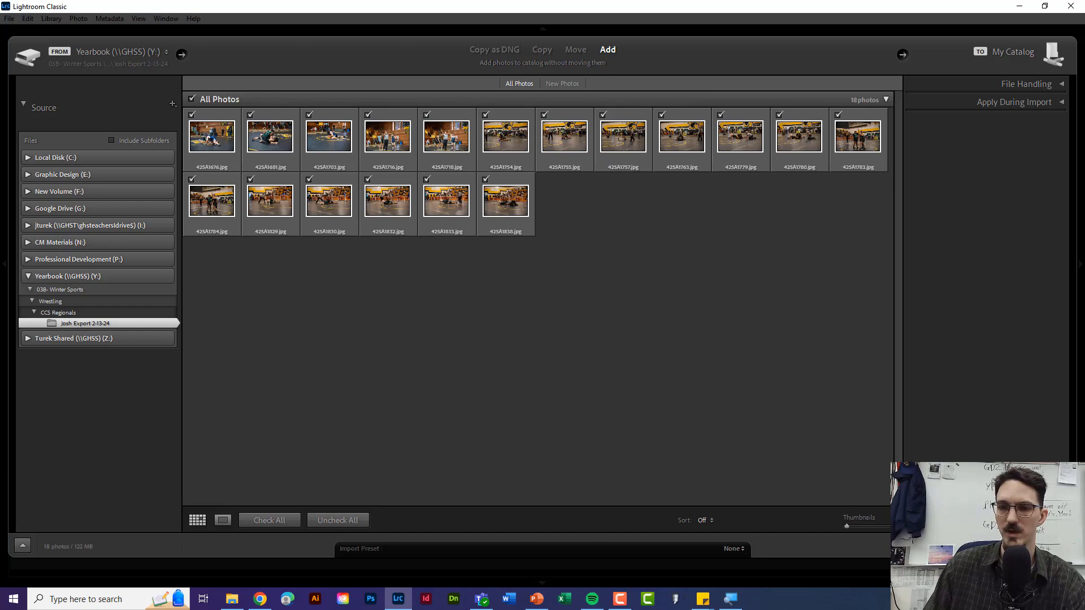
pyautogui.click(992, 546)
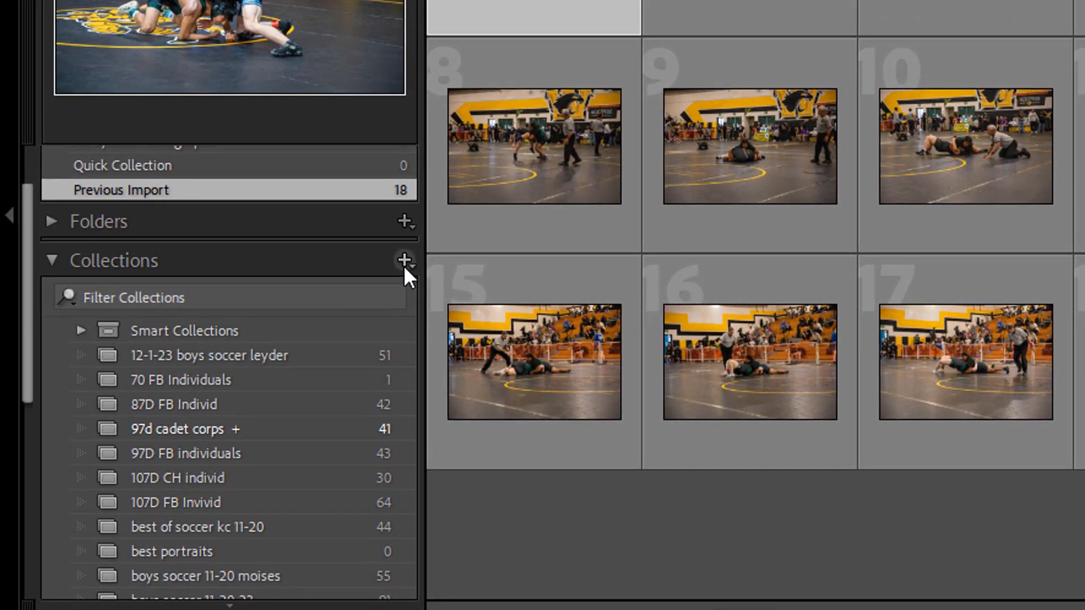
# - Create a collection named "SM wrestling 2-13-24" and set it as the target collection
pyautogui.click(404, 263)
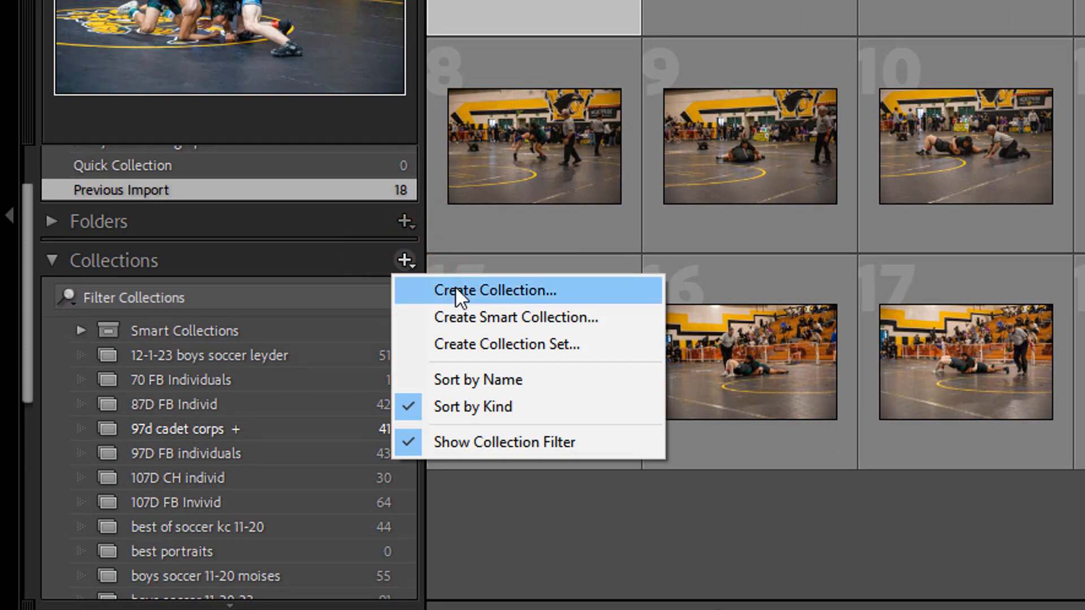
pyautogui.click(517, 291)
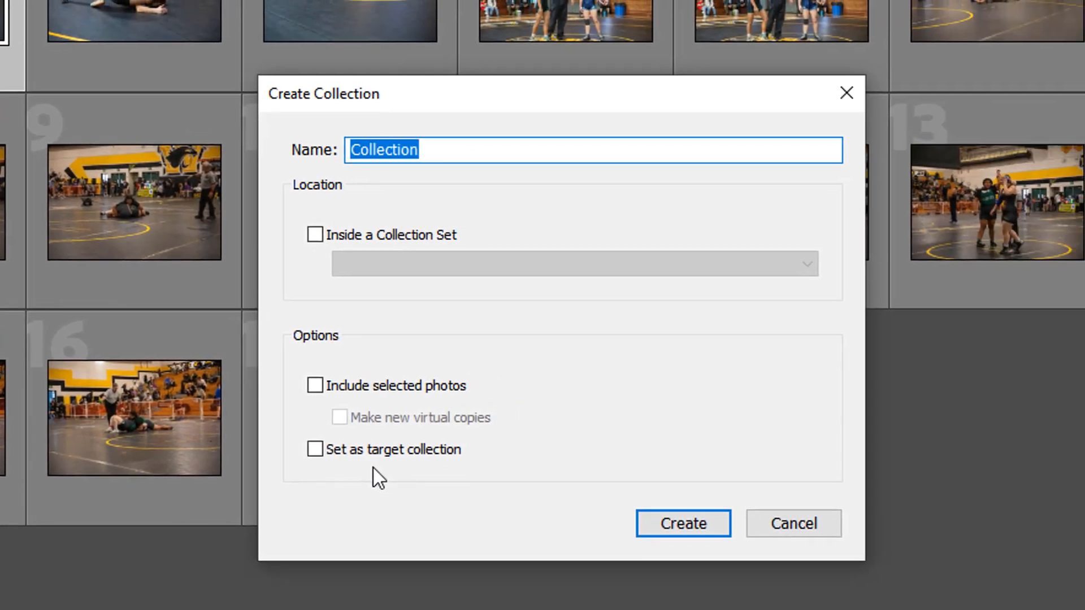
pyautogui.write('SM')
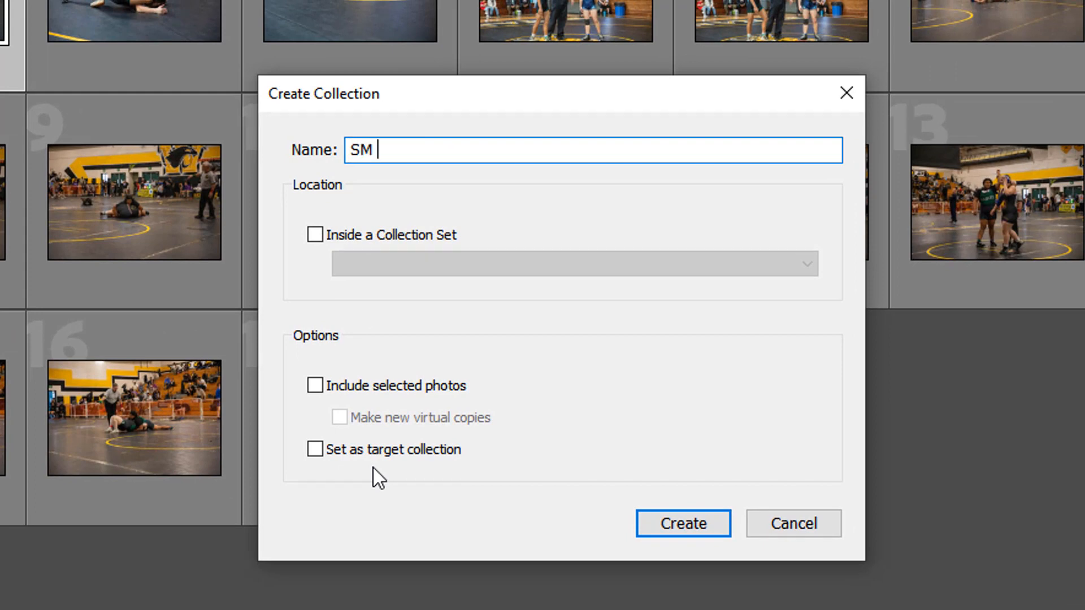
pyautogui.write(' wrestling')
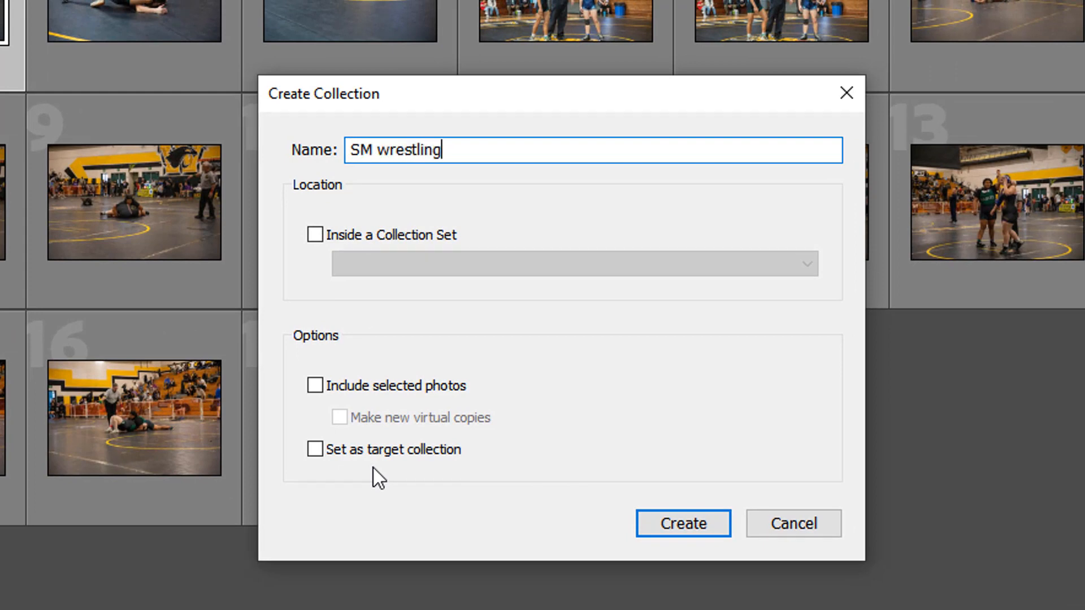
pyautogui.hotkey('alt', 'Tab')
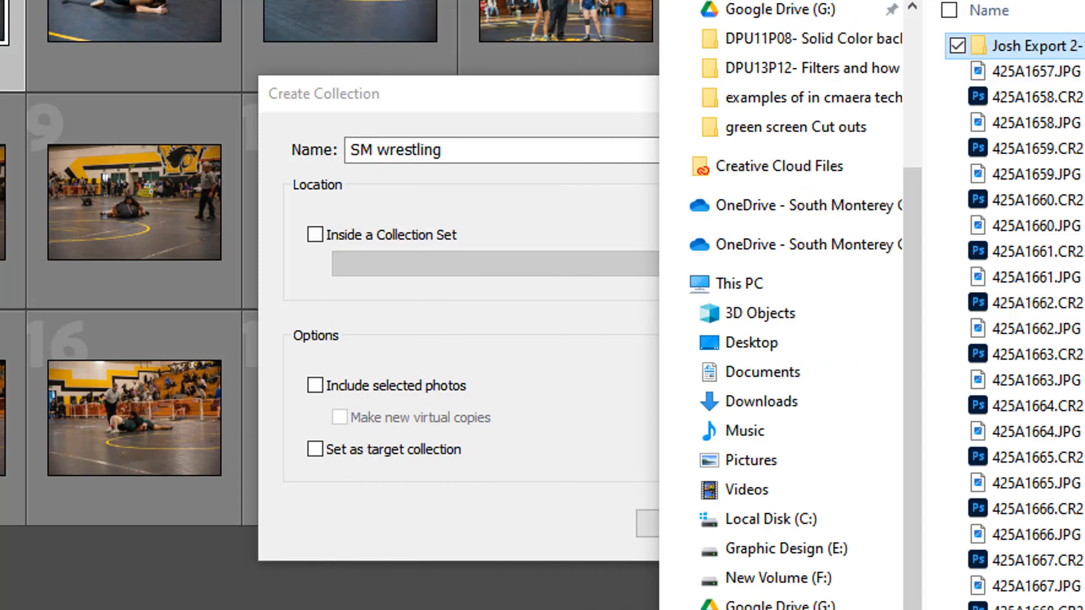
pyautogui.click(536, 144)
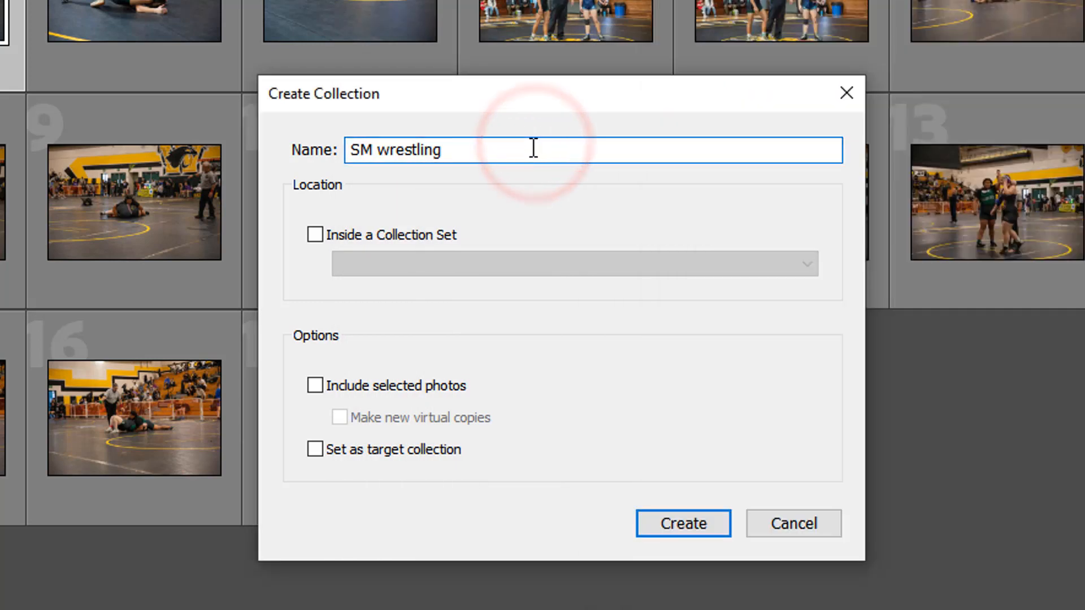
pyautogui.write('2-13-24')
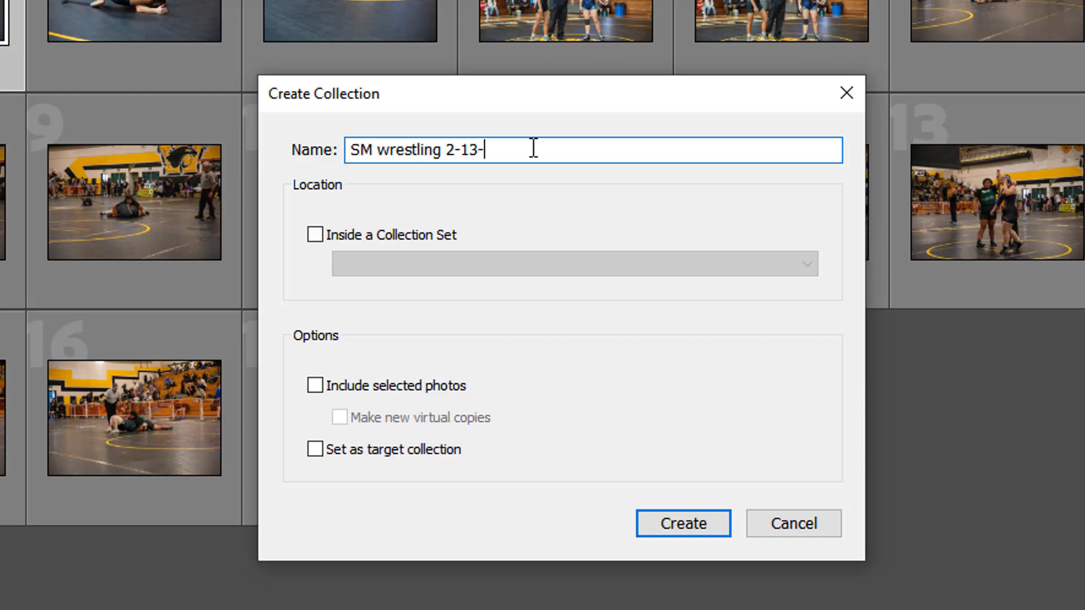
pyautogui.click(424, 455)
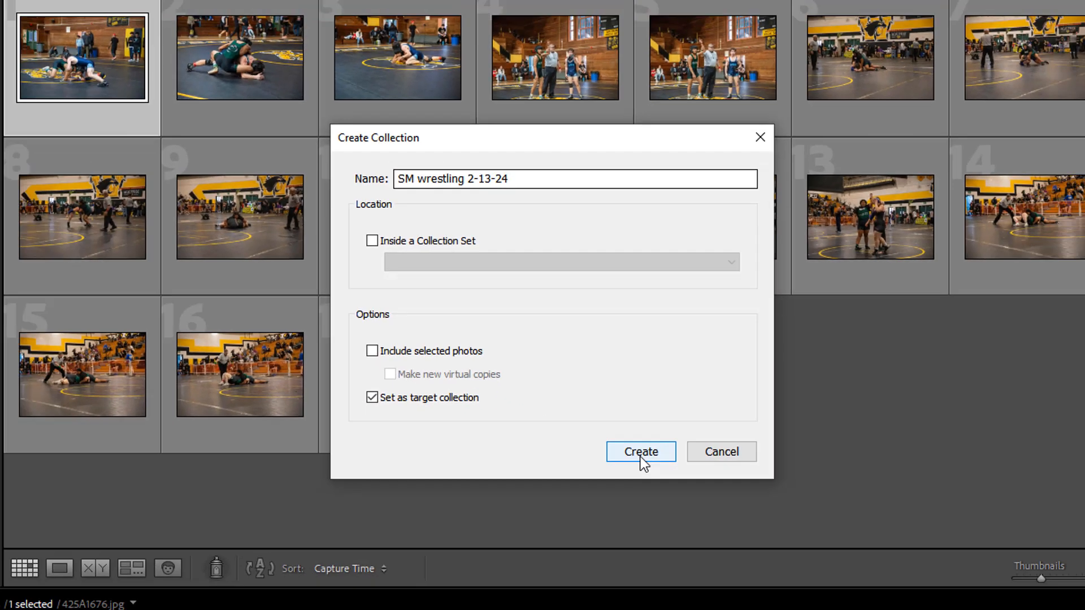
pyautogui.click(640, 455)
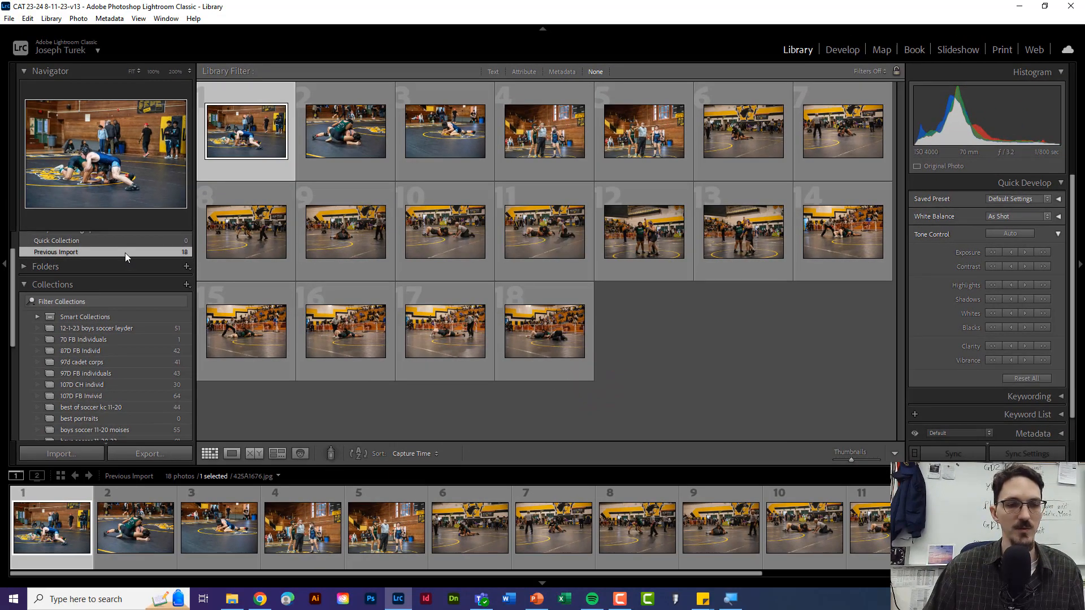
# - Open the first imported wrestling photo in Loupe view and add it to the target collection
pyautogui.scroll(-5, 130, 334)
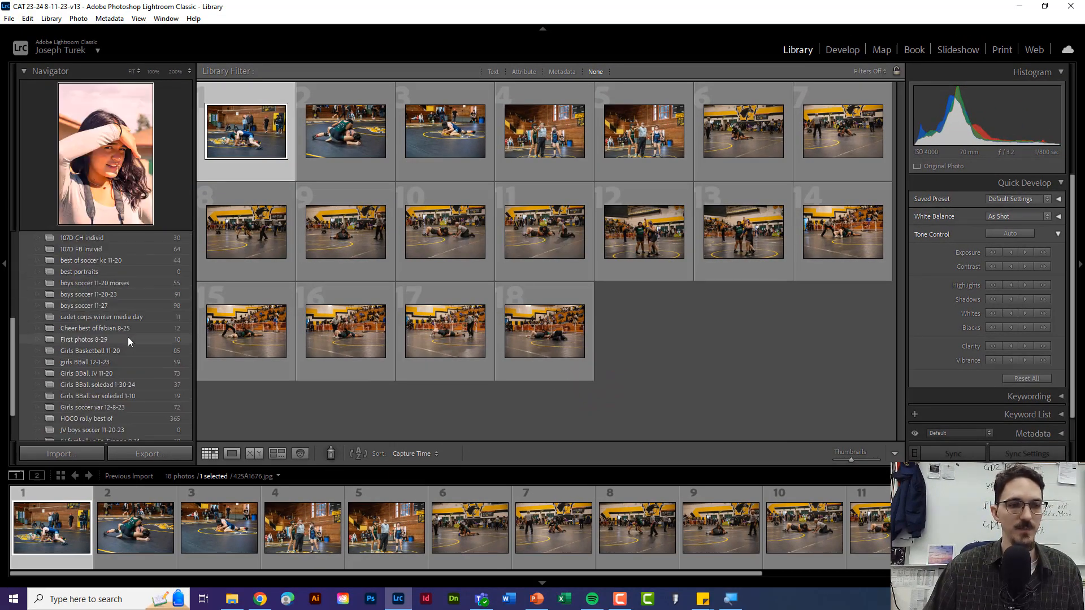
pyautogui.scroll(10, 138, 383)
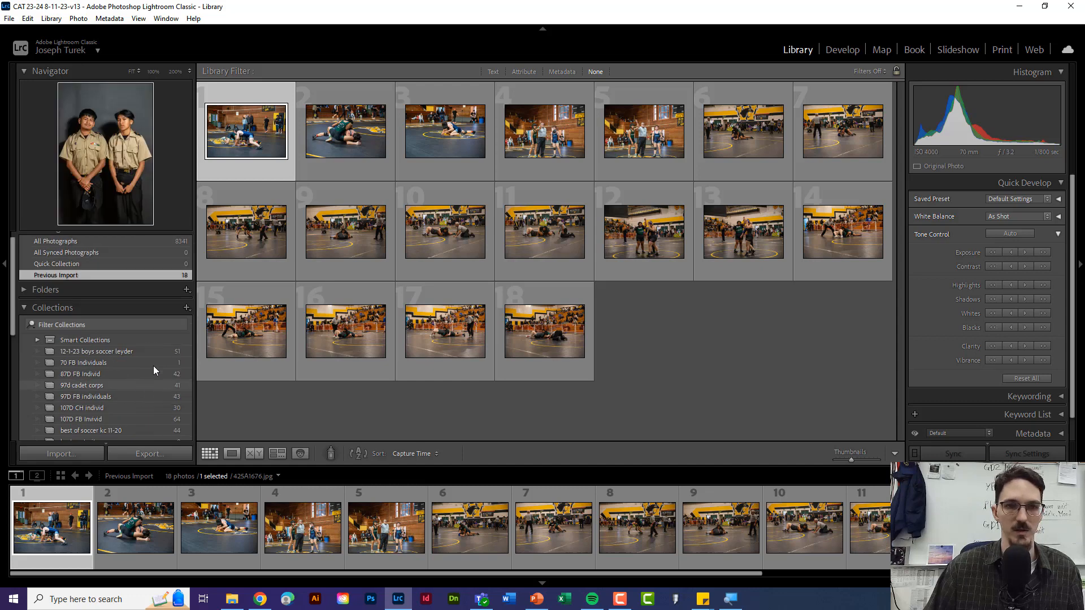
pyautogui.doubleClick(252, 126)
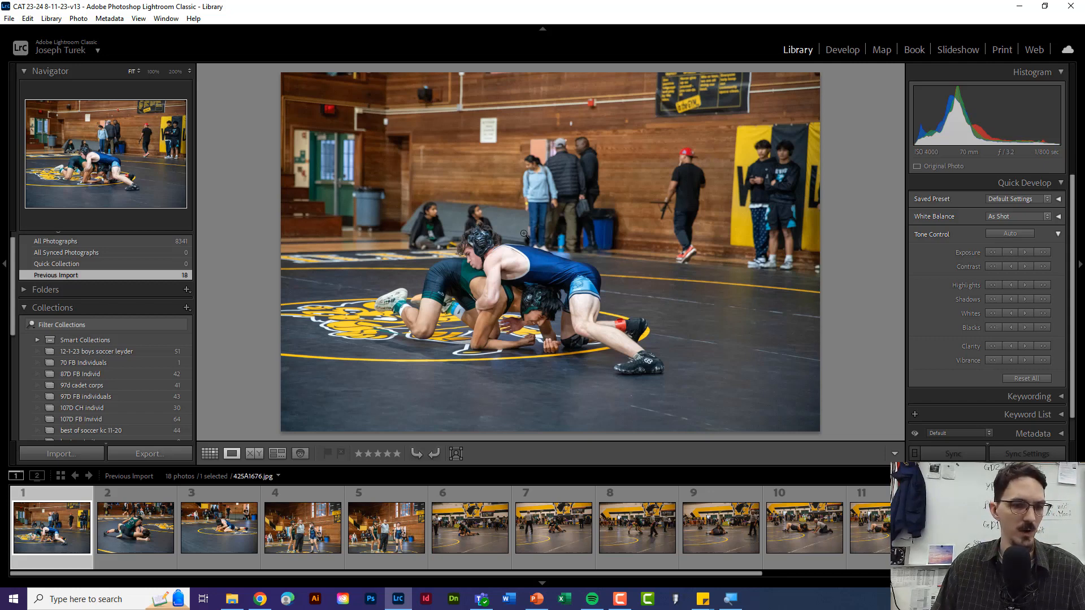
pyautogui.press('b')
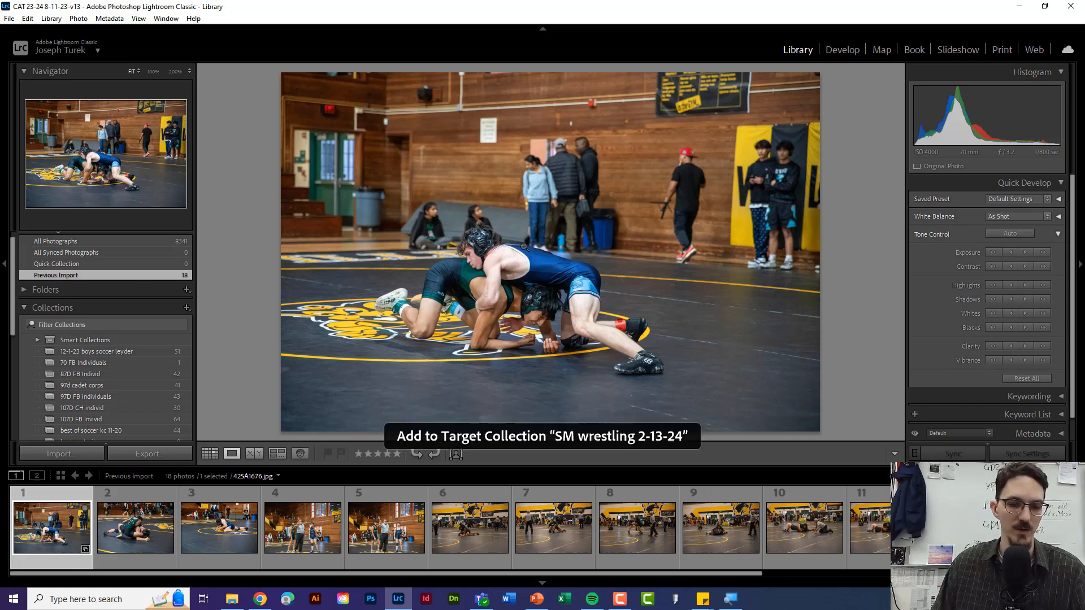
# - Return to the grid with larger thumbnails and hide both side panels
pyautogui.click(204, 455)
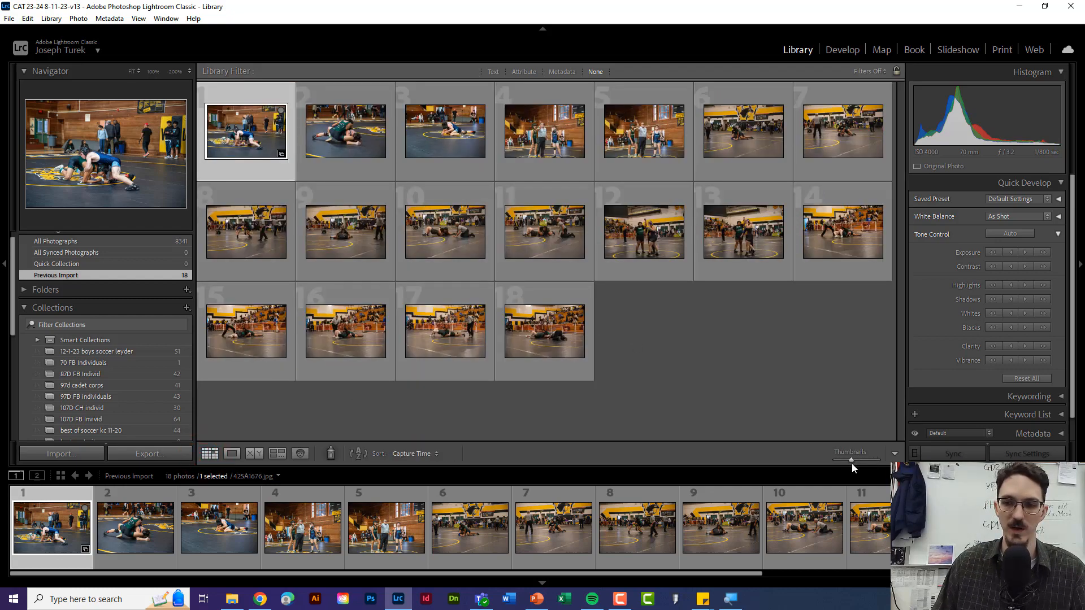
pyautogui.moveTo(852, 459); pyautogui.dragTo(866, 459)
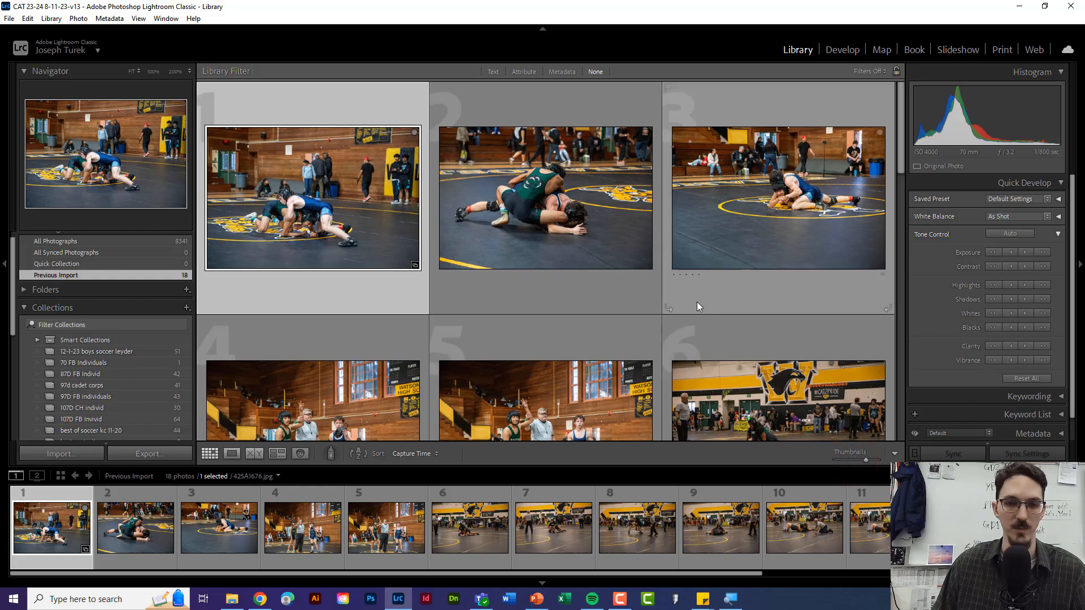
pyautogui.click(3, 266)
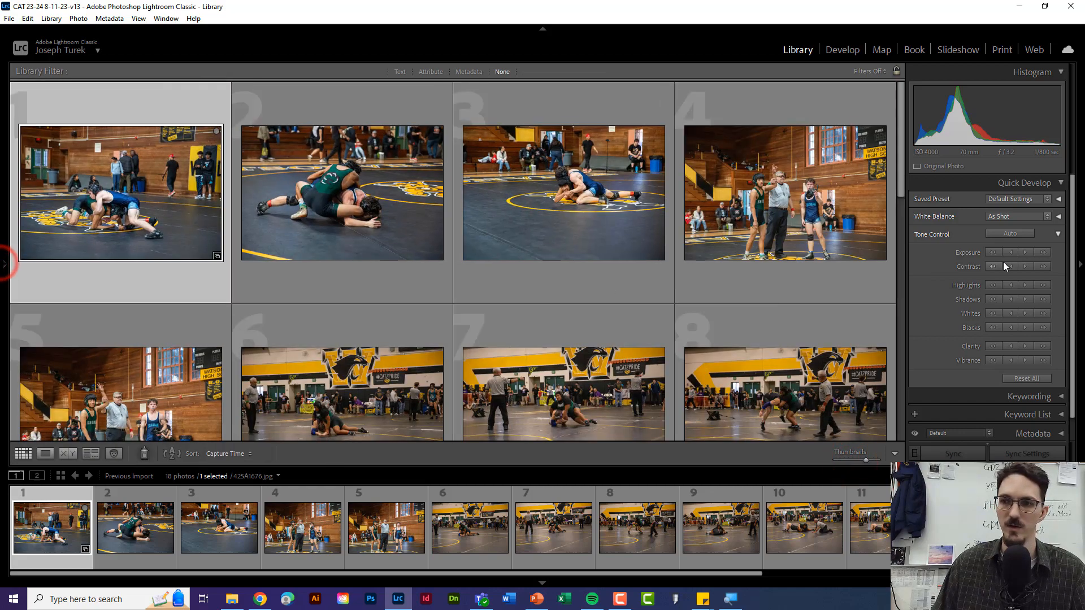
pyautogui.click(1081, 265)
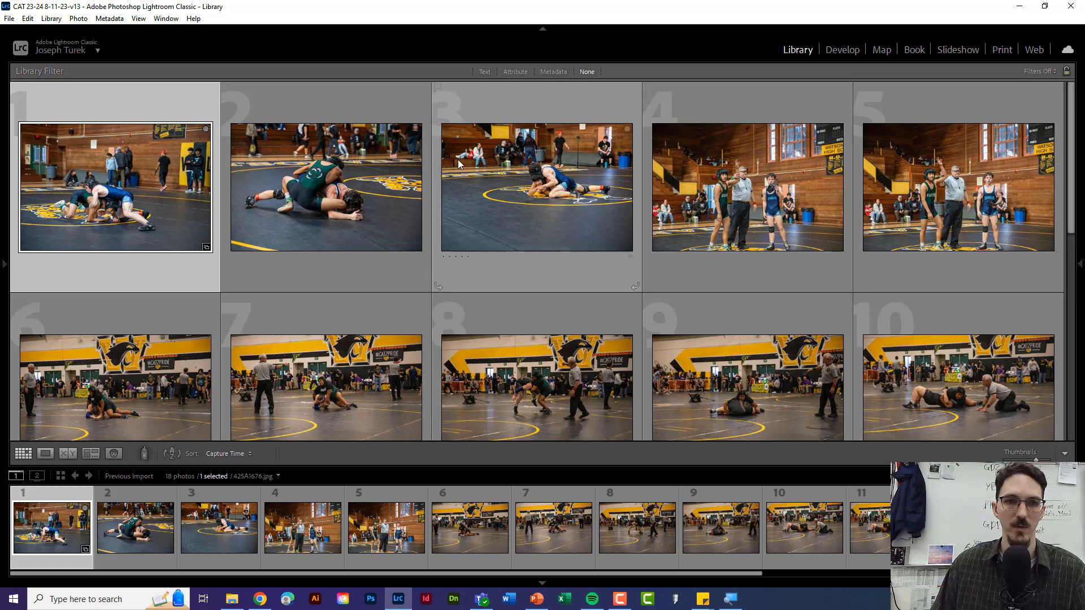
# - Add the second and third photos to the target collection directly from the grid
pyautogui.click(416, 130)
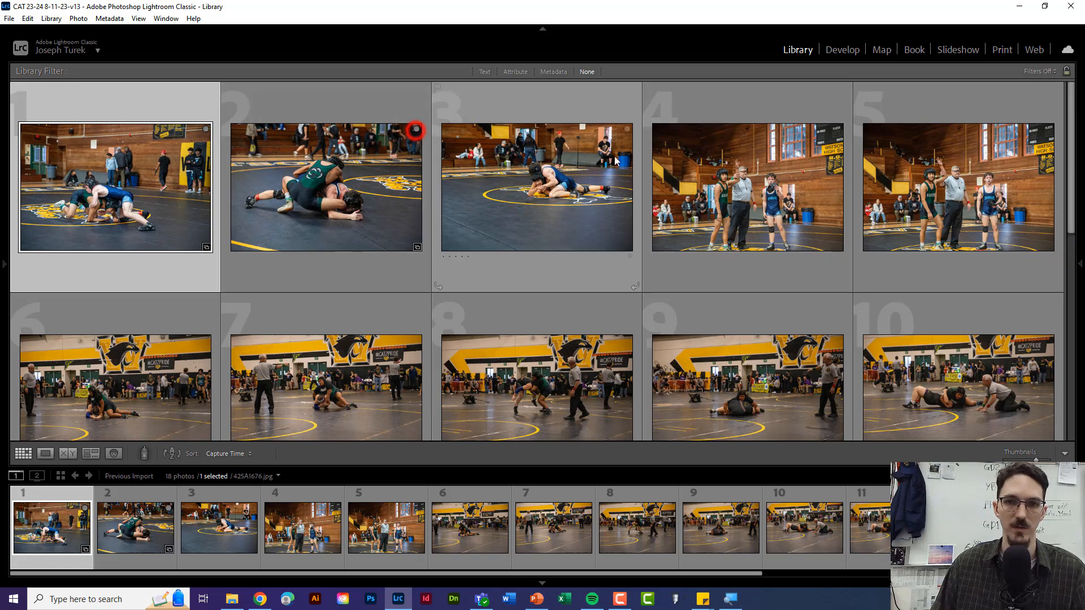
pyautogui.click(628, 129)
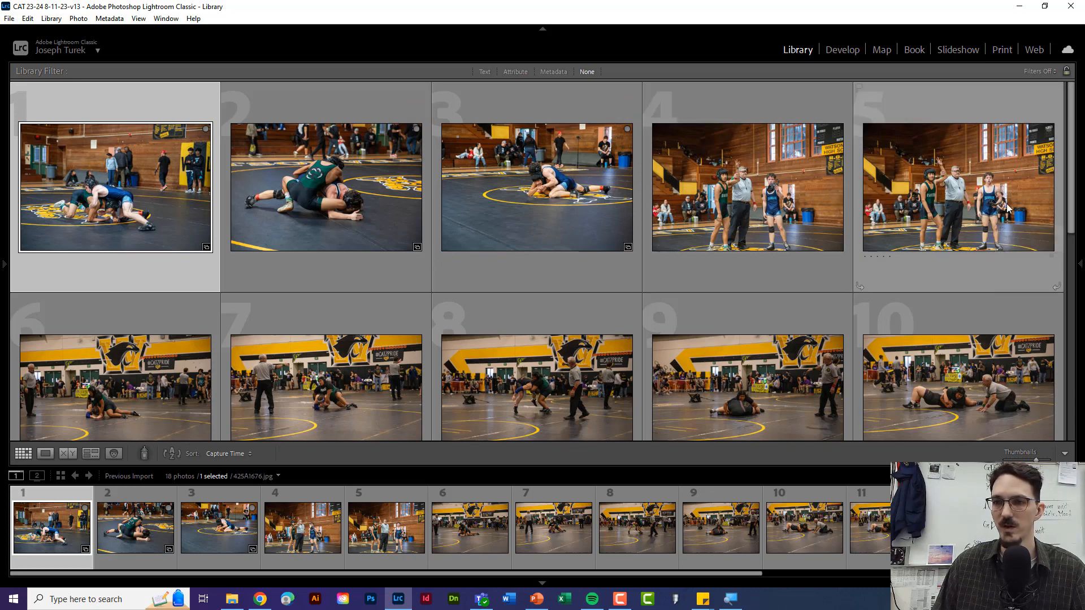
# - Add the fifth, seventh and tenth photos to the target collection directly from the grid
pyautogui.click(1049, 130)
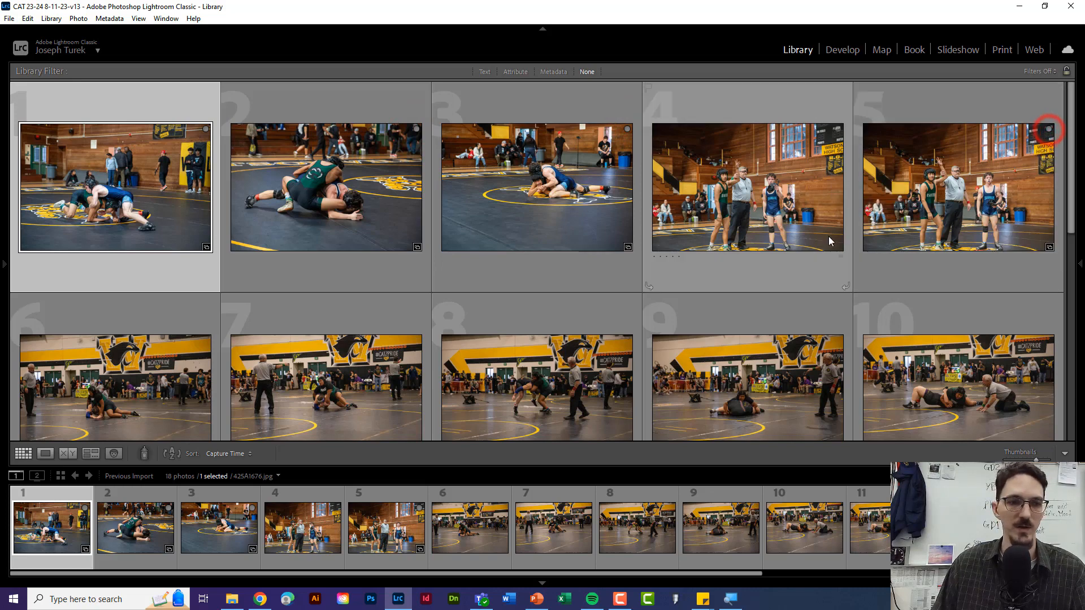
pyautogui.scroll(-1, 828, 236)
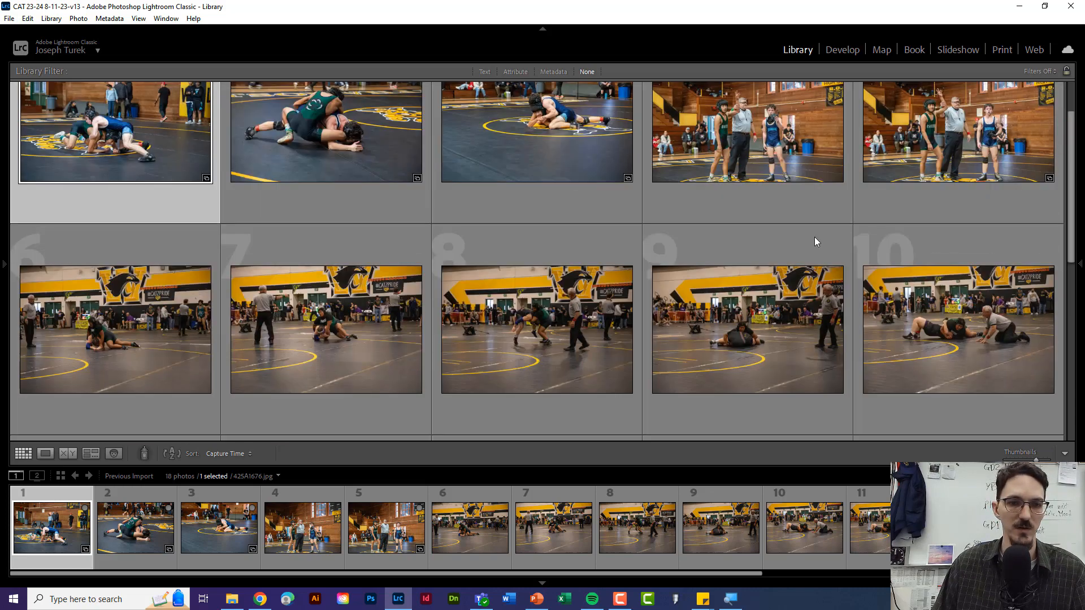
pyautogui.click(417, 271)
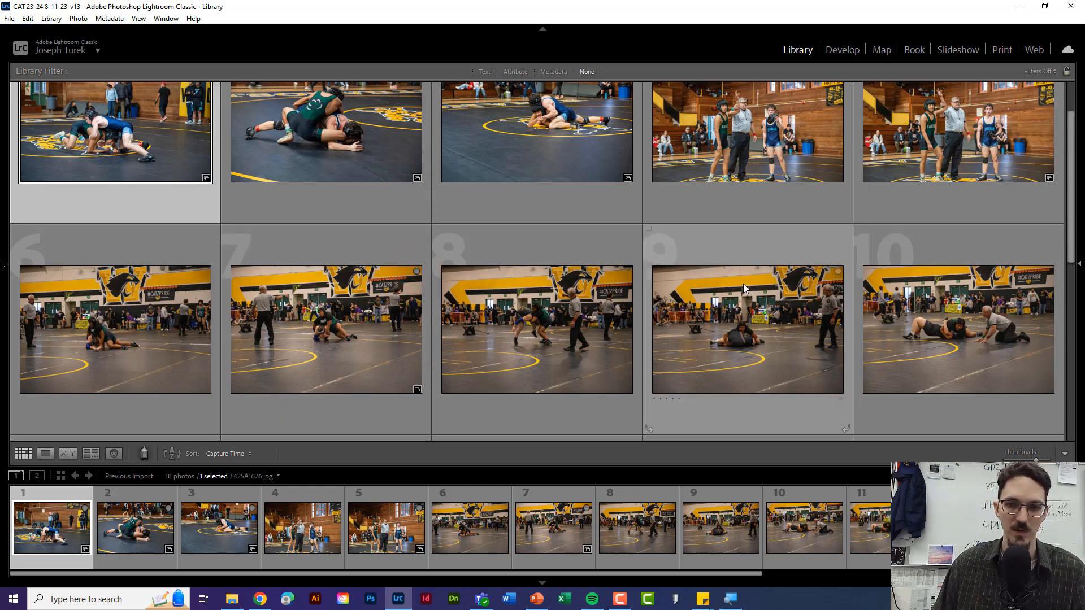
pyautogui.scroll(-1, 744, 284)
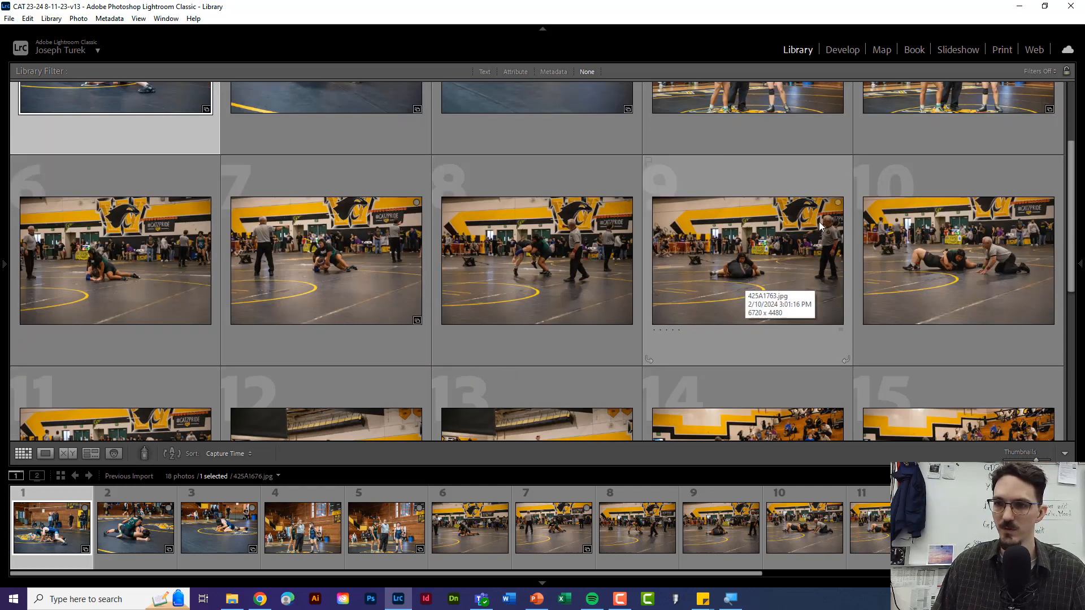
pyautogui.click(1048, 202)
# - Add photos 13, 15 and 18 to the target collection from the remaining grid rows
pyautogui.scroll(-1, 501, 262)
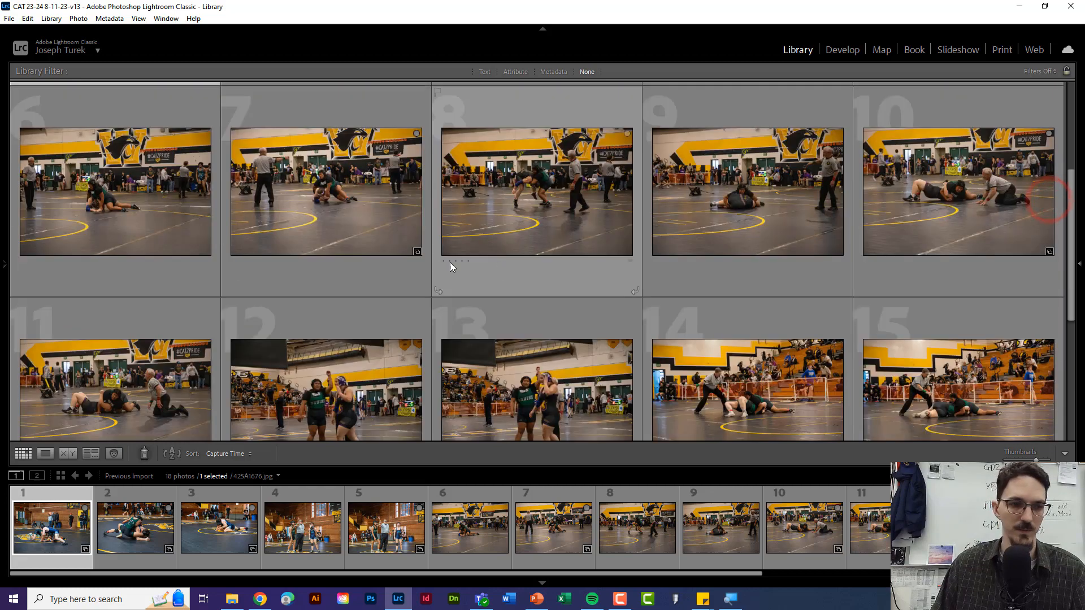
pyautogui.scroll(-1, 451, 265)
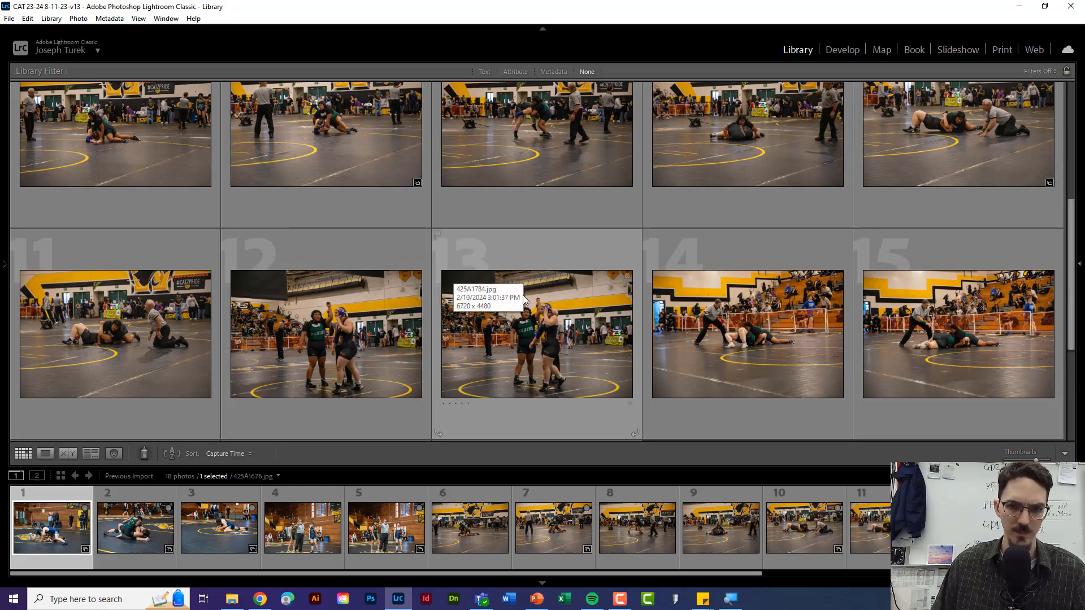
pyautogui.click(625, 275)
pyautogui.scroll(-3, 940, 313)
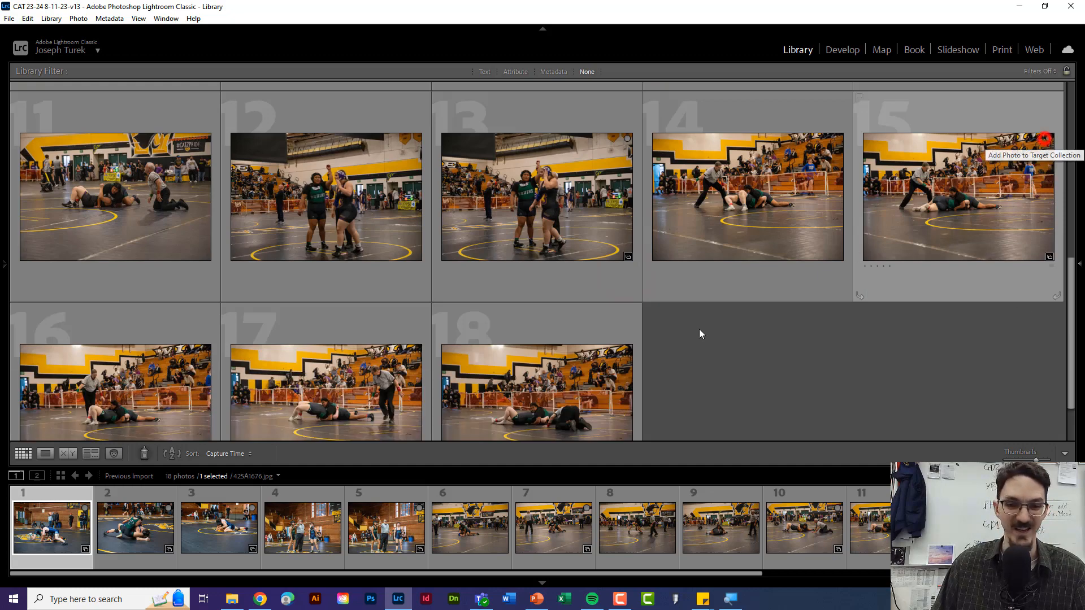
pyautogui.scroll(-2, 666, 329)
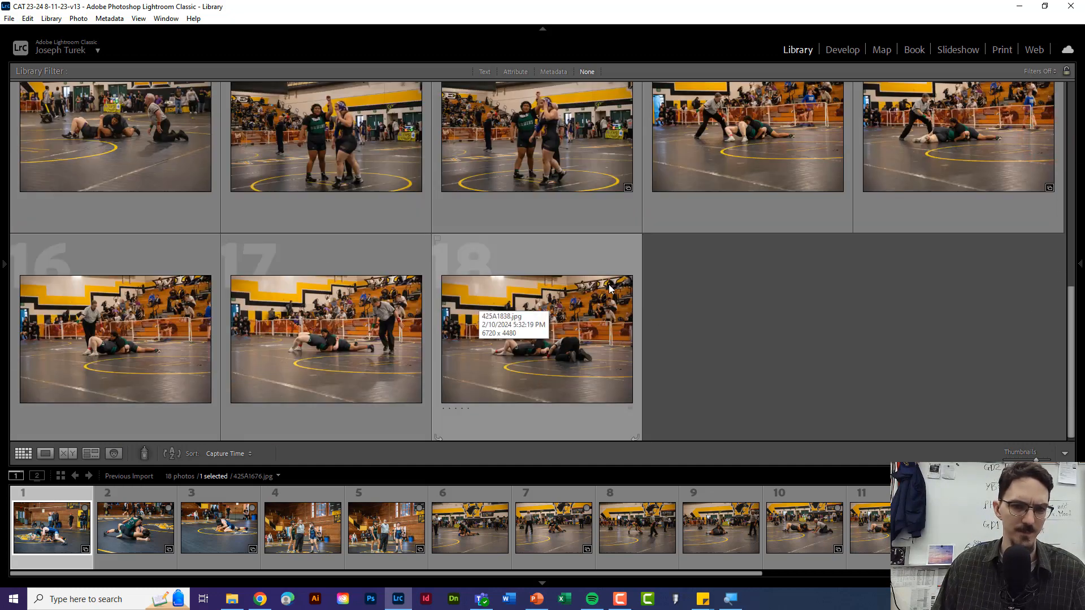
pyautogui.click(627, 281)
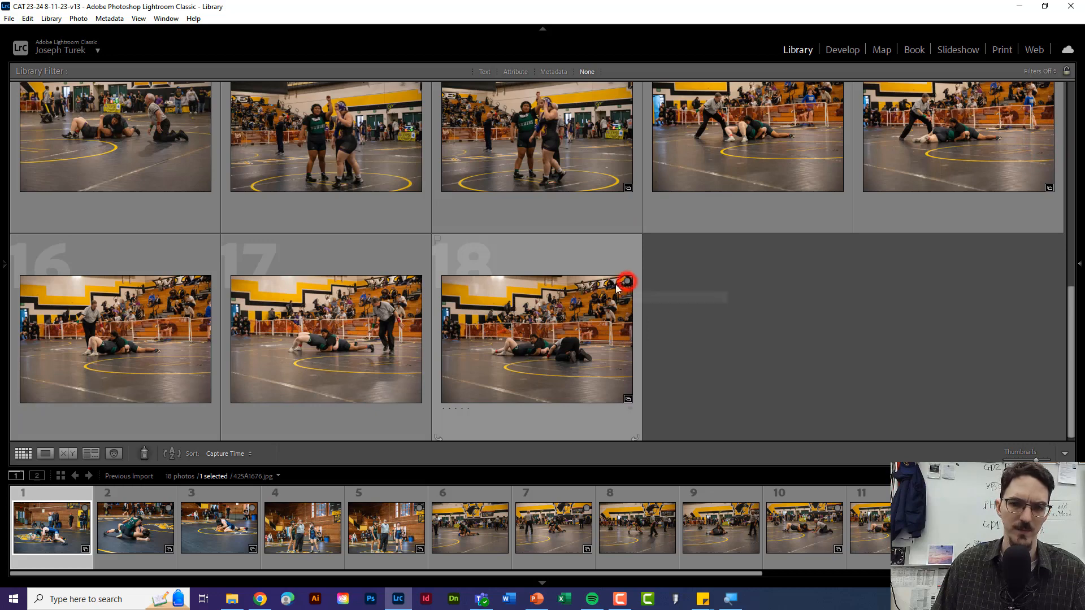
# - Reveal the Collections list and locate the "SM wrestling 2-13-24" target collection in it
pyautogui.click(2, 350)
pyautogui.scroll(-5, 121, 426)
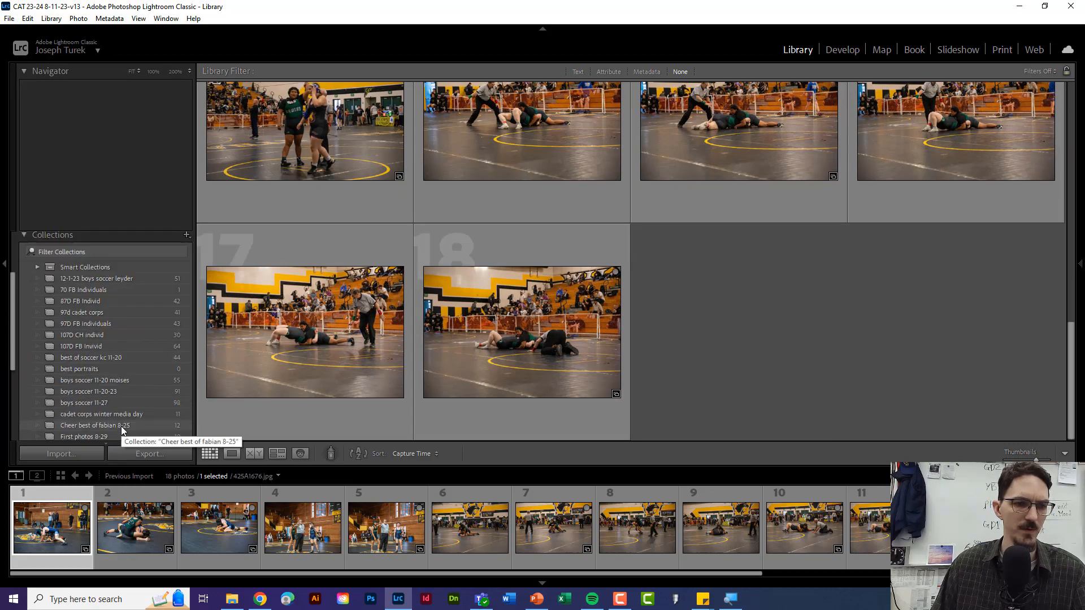
pyautogui.scroll(-3, 120, 426)
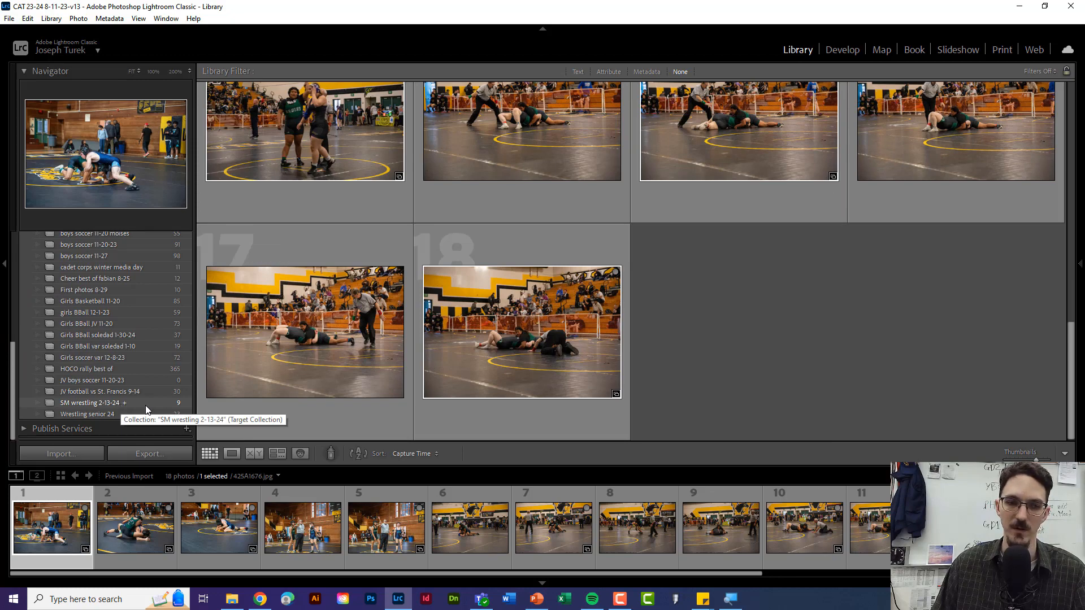
# - Clear the photo selection, review the imported photos again and add the eighth photo to the target collection
pyautogui.click(667, 385)
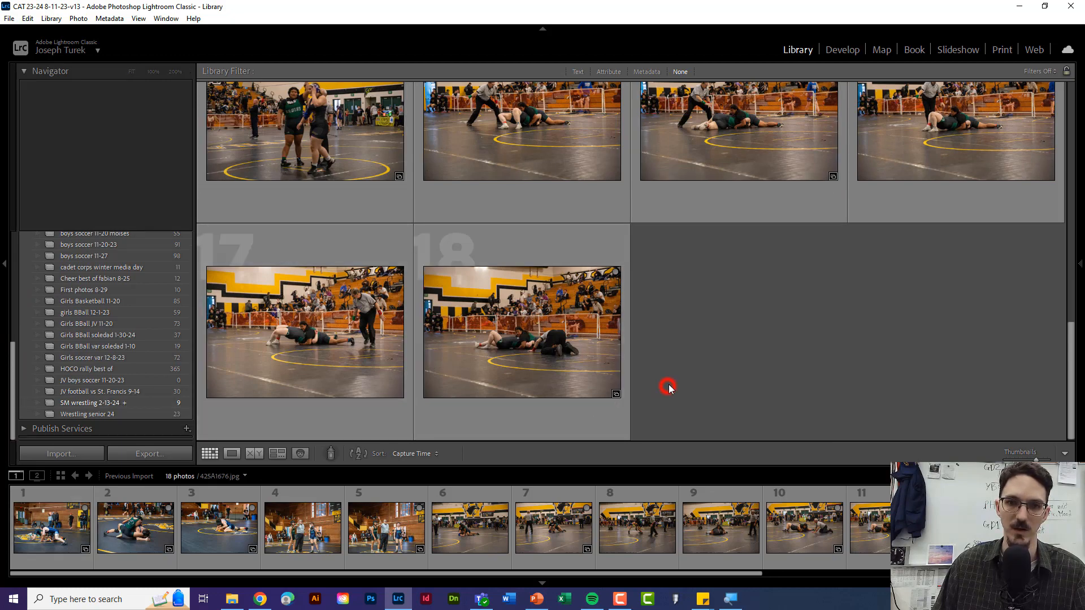
pyautogui.scroll(1, 675, 382)
pyautogui.scroll(1, 680, 384)
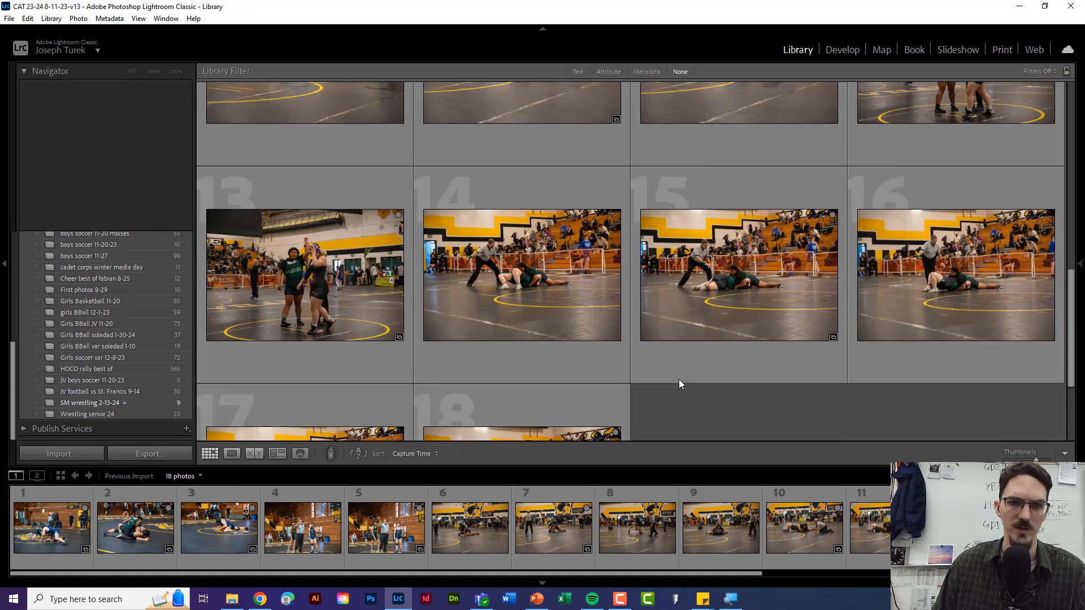
pyautogui.scroll(2, 680, 384)
pyautogui.scroll(1, 680, 384)
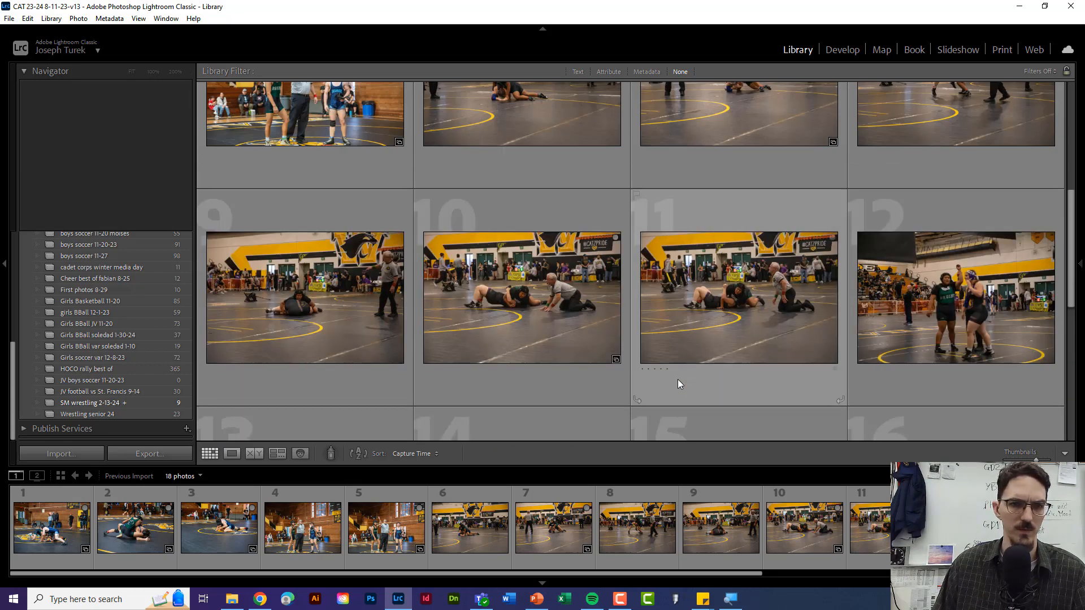
pyautogui.scroll(1, 678, 384)
pyautogui.scroll(1, 678, 384)
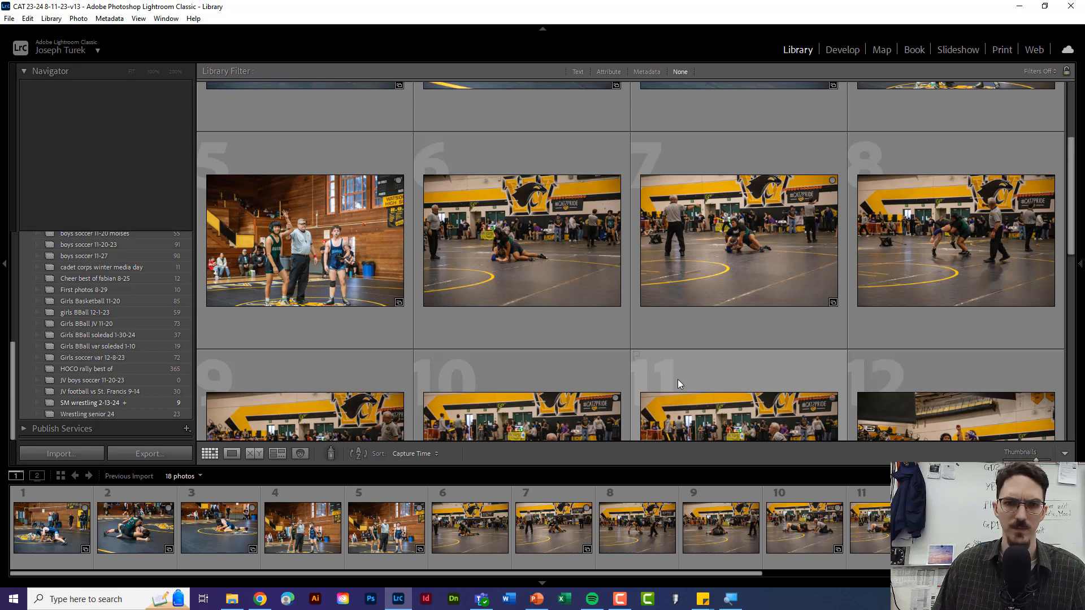
pyautogui.scroll(2, 483, 277)
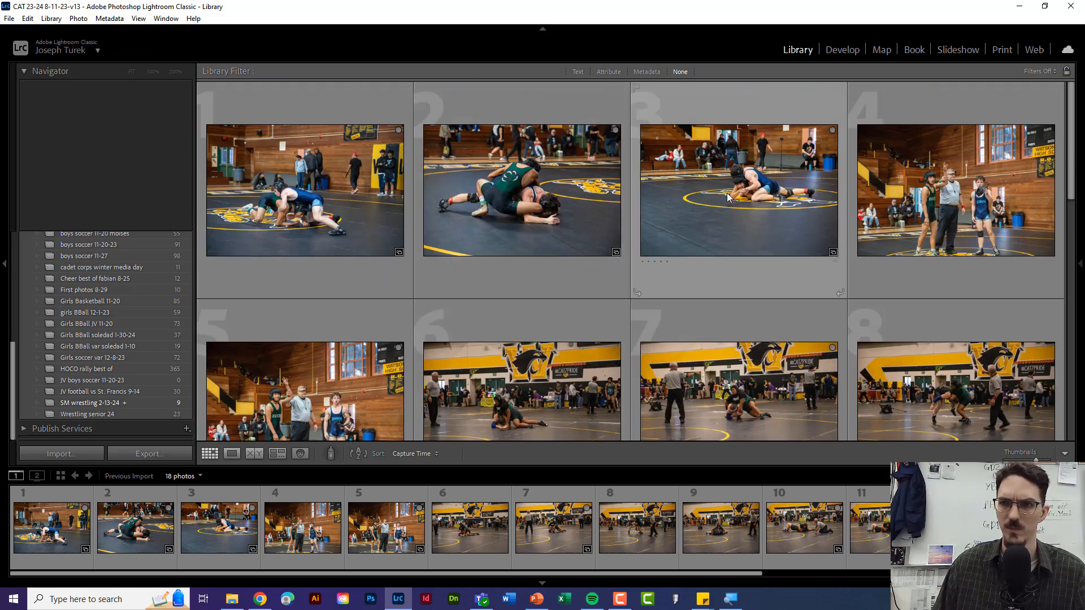
pyautogui.scroll(-1, 713, 182)
pyautogui.scroll(-1, 713, 182)
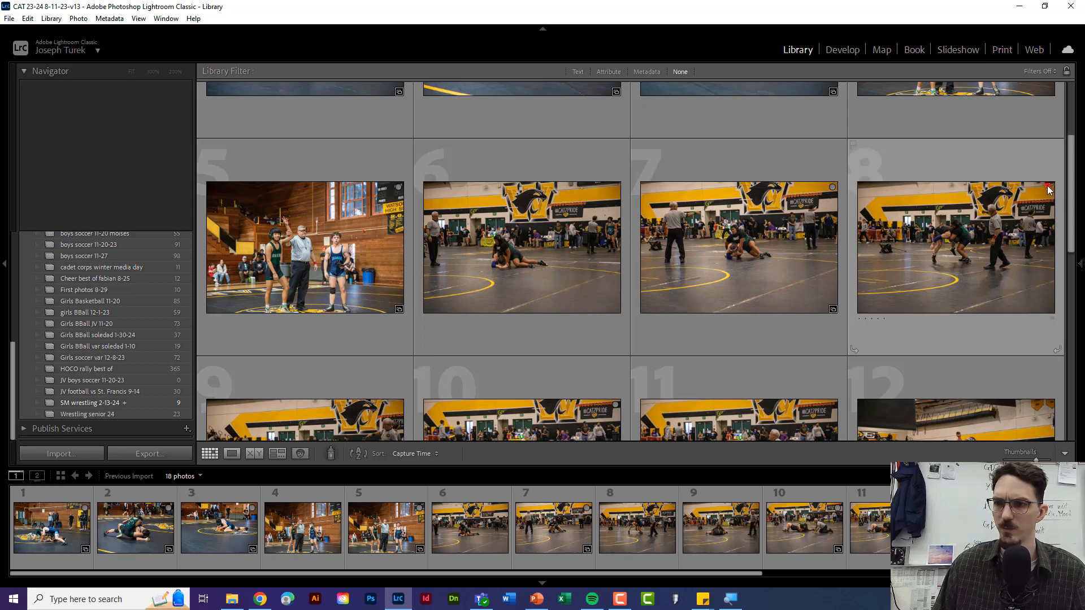
pyautogui.click(1048, 188)
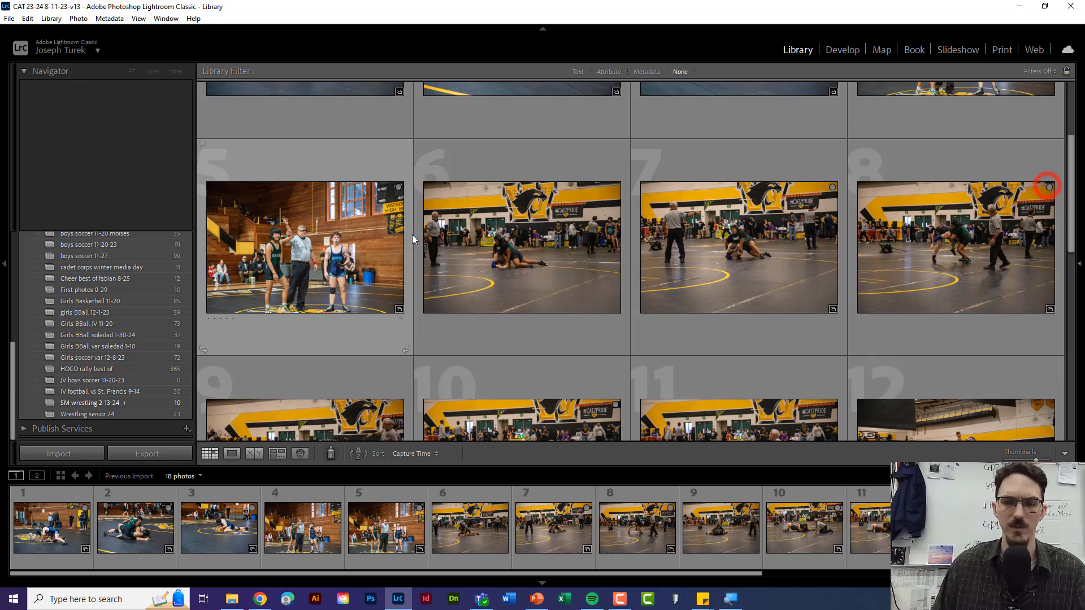
# - Open the "SM wrestling 2-13-24" collection and bring its first photo into the Develop module
pyautogui.click(135, 402)
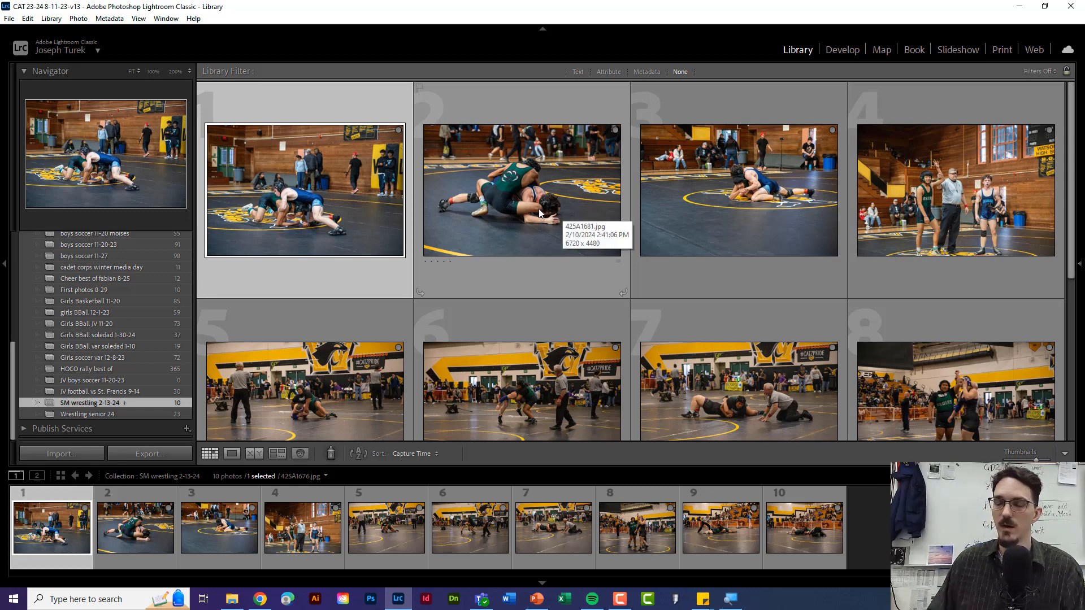
pyautogui.doubleClick(289, 181)
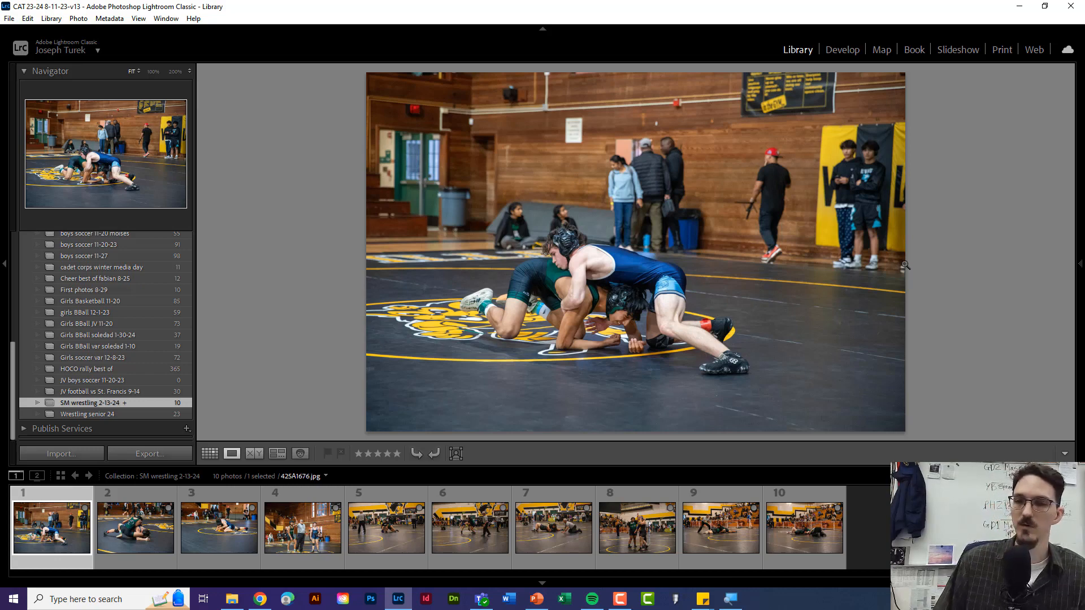
pyautogui.click(1078, 268)
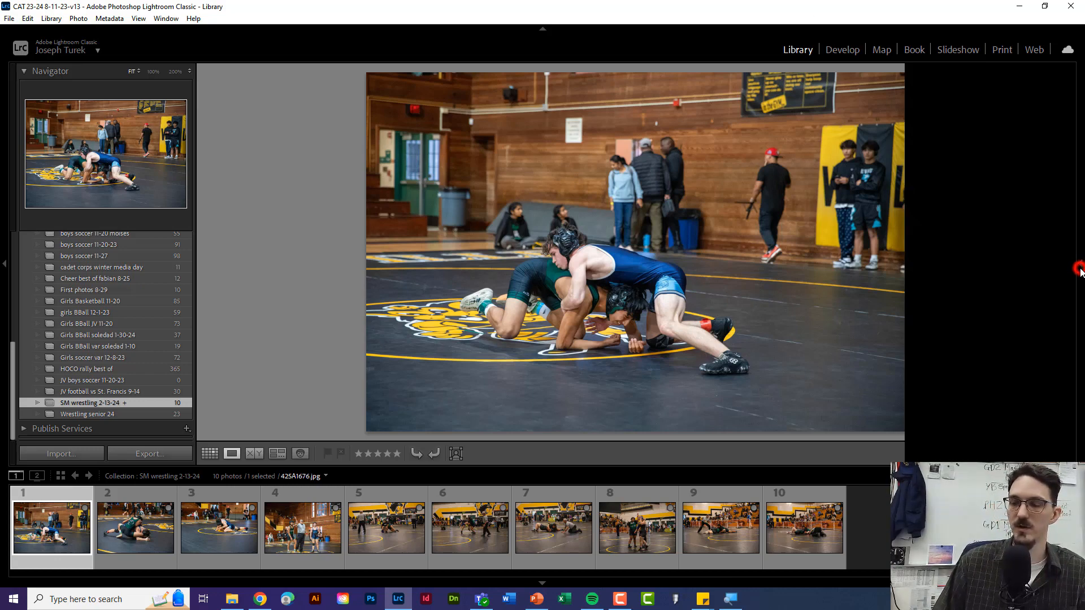
pyautogui.click(845, 51)
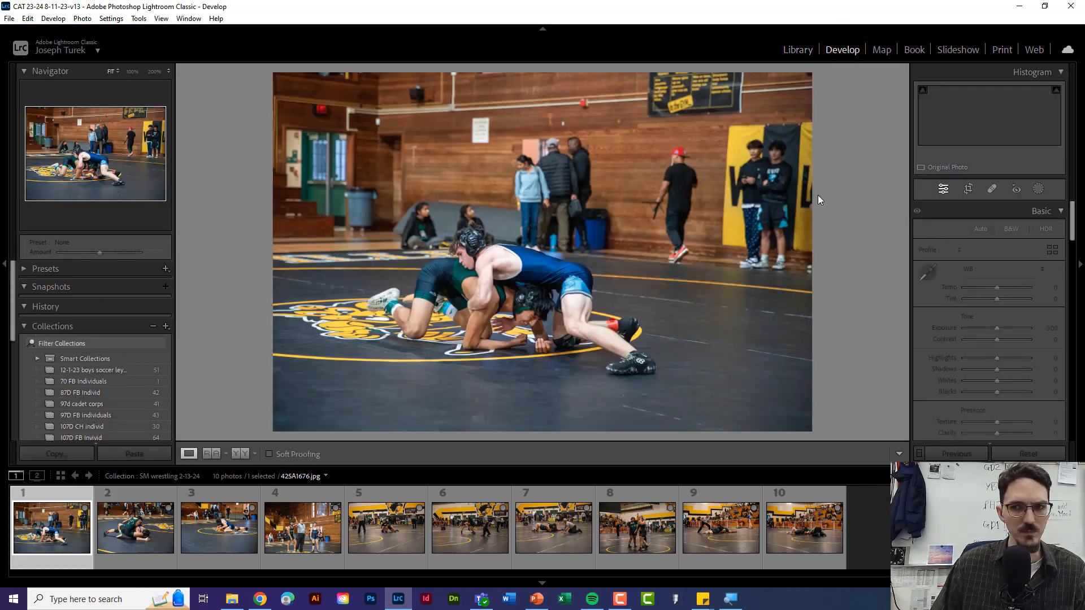
# - Crop the first photo to a 1 x 1 square tightened around the two wrestlers
pyautogui.click(968, 191)
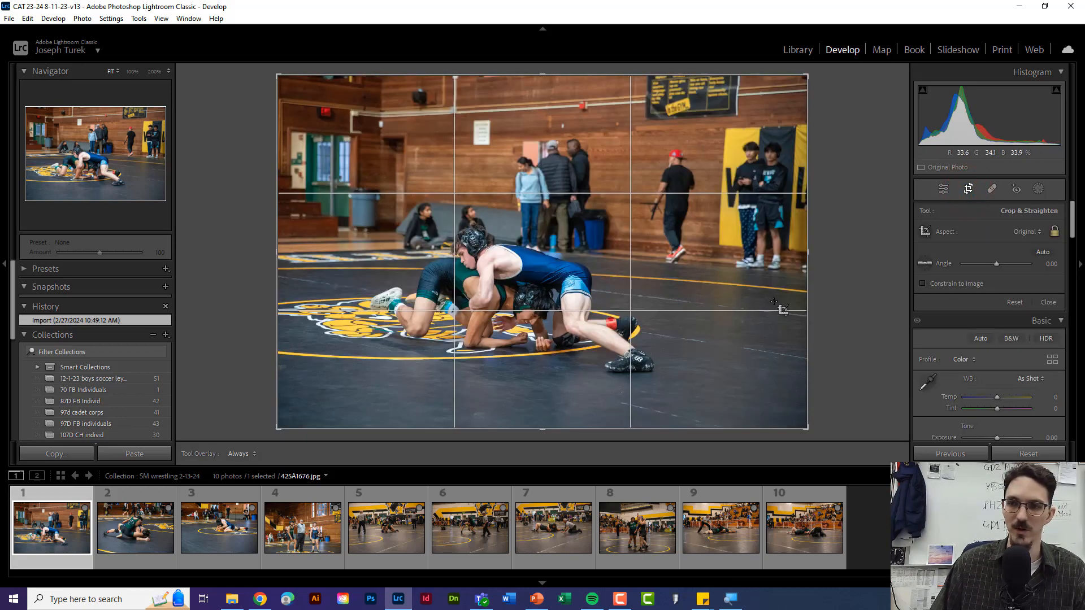
pyautogui.click(1027, 233)
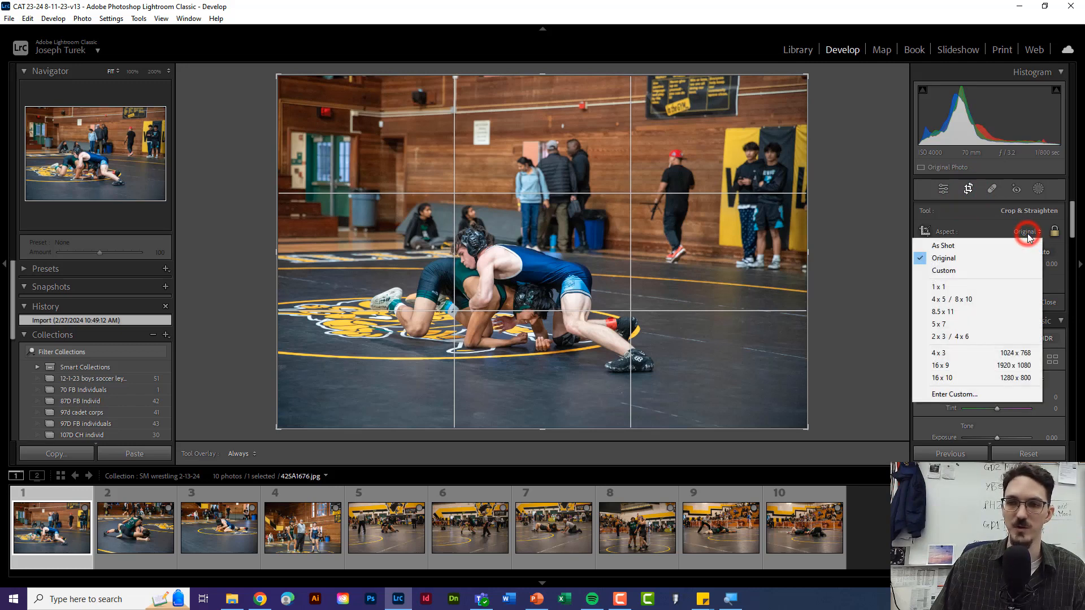
pyautogui.click(969, 290)
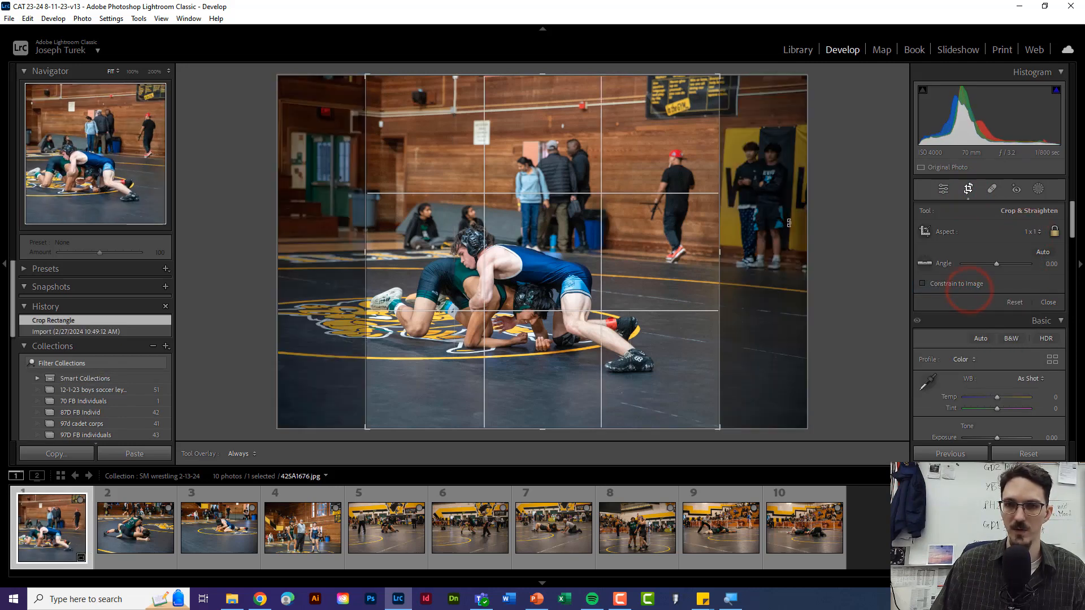
pyautogui.moveTo(719, 76); pyautogui.dragTo(612, 181)
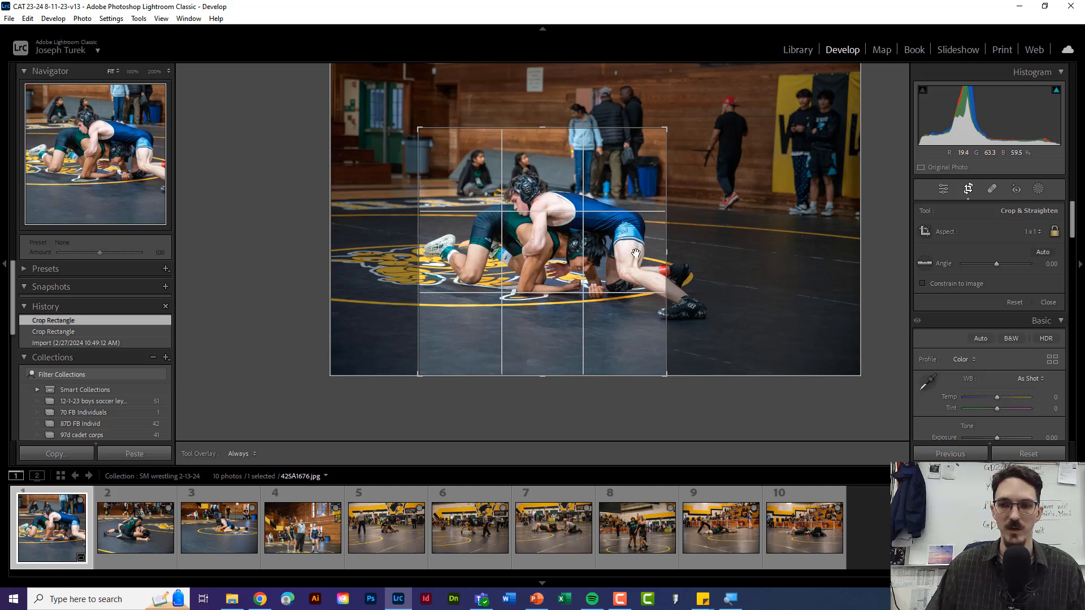
pyautogui.press('Return')
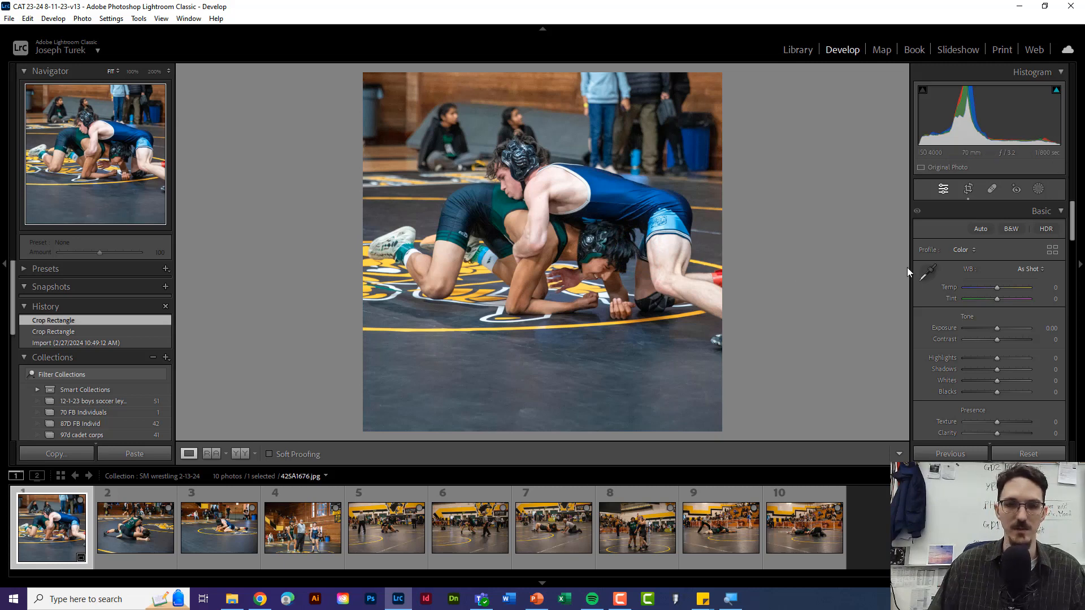
pyautogui.press('r')
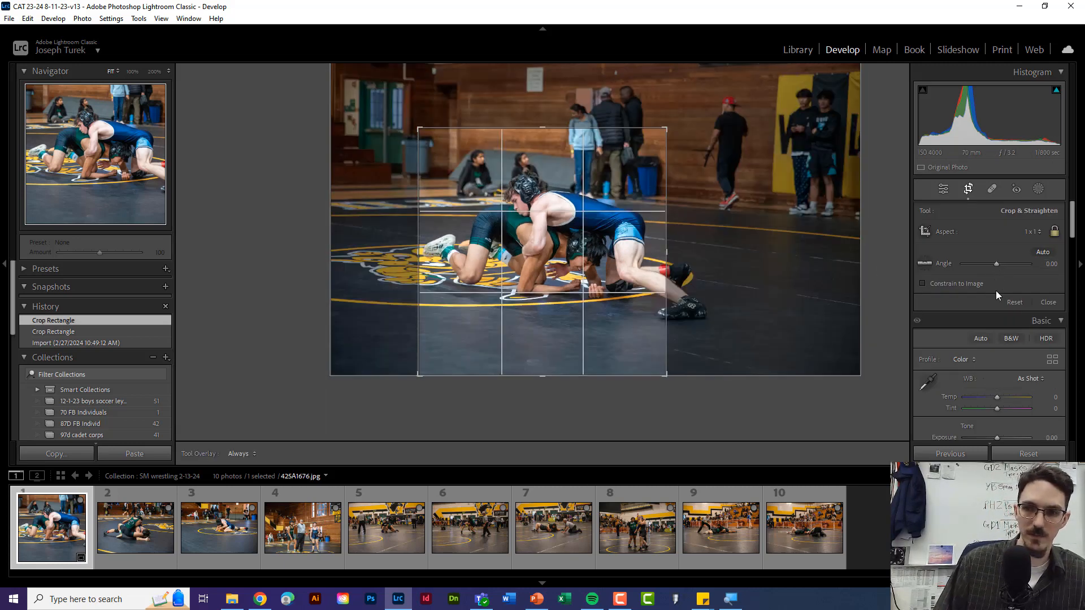
pyautogui.click(969, 190)
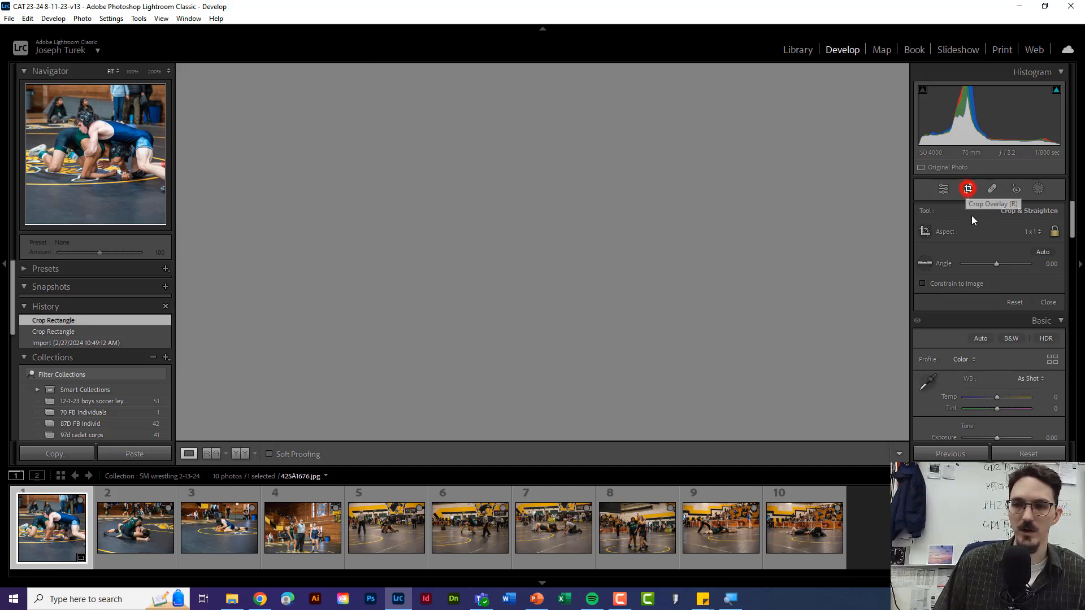
pyautogui.click(968, 191)
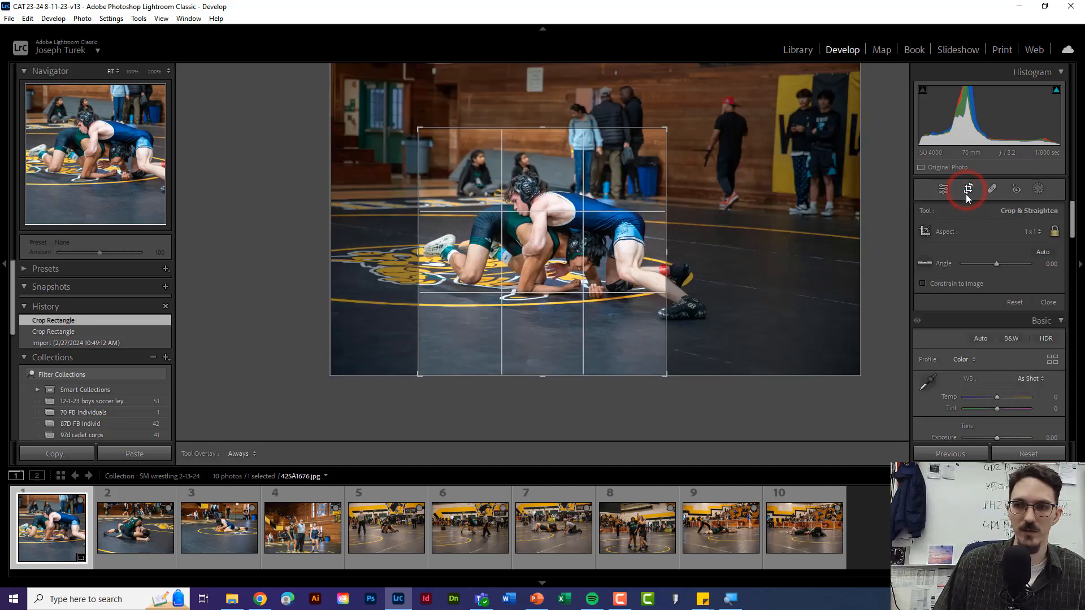
pyautogui.click(943, 190)
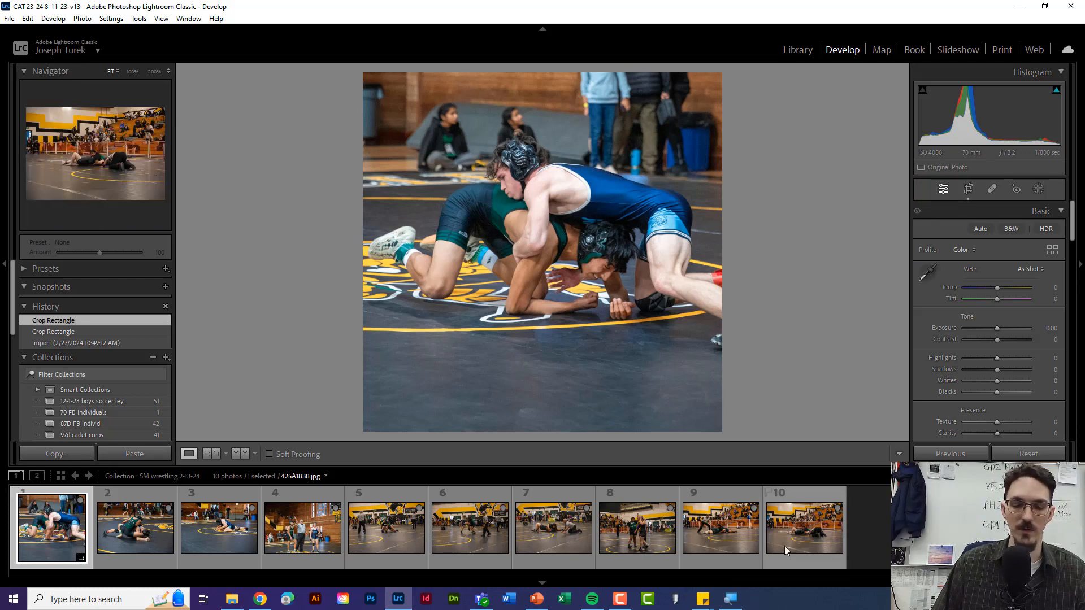
# - Select all ten photos with the cropped first one as the source and synchronize only its Crop settings to the others
pyautogui.hotkey('ctrl', 'a')
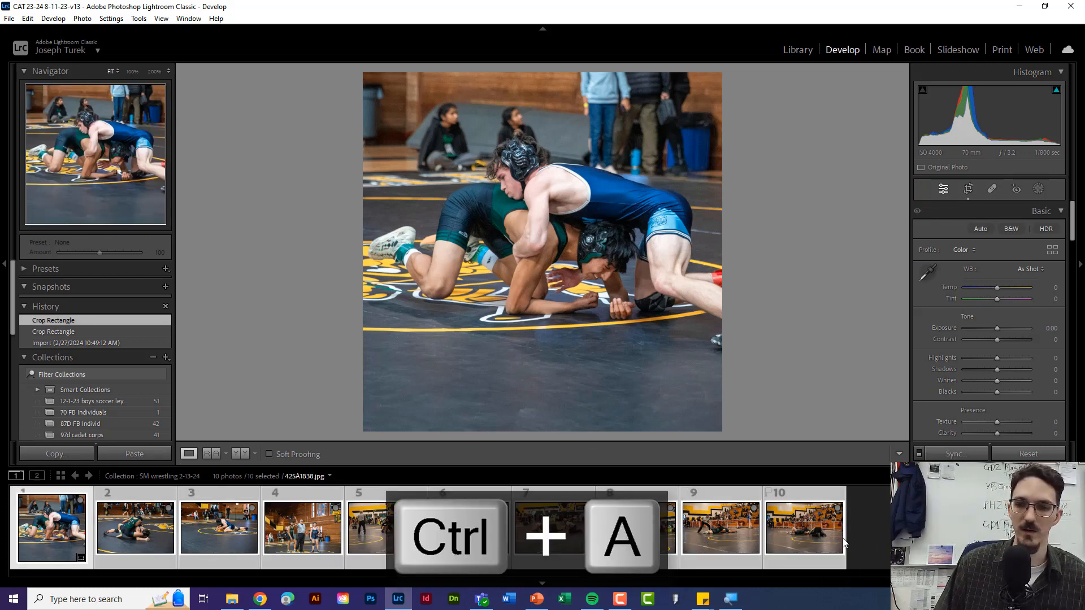
pyautogui.click(873, 537)
pyautogui.click(54, 535)
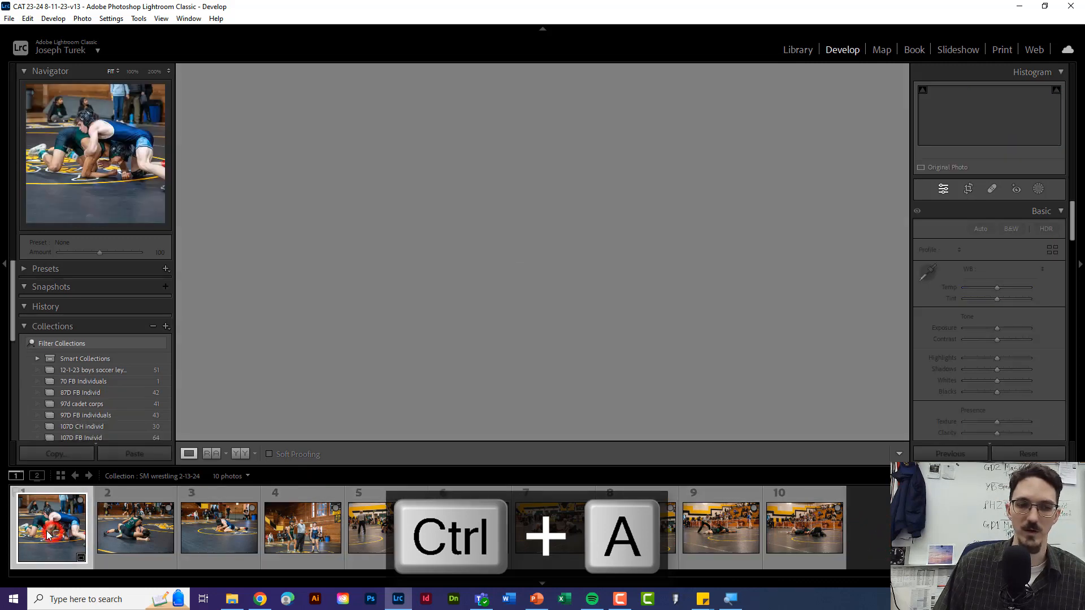
pyautogui.keyDown('shift'); pyautogui.click(794, 531); pyautogui.keyUp('shift')
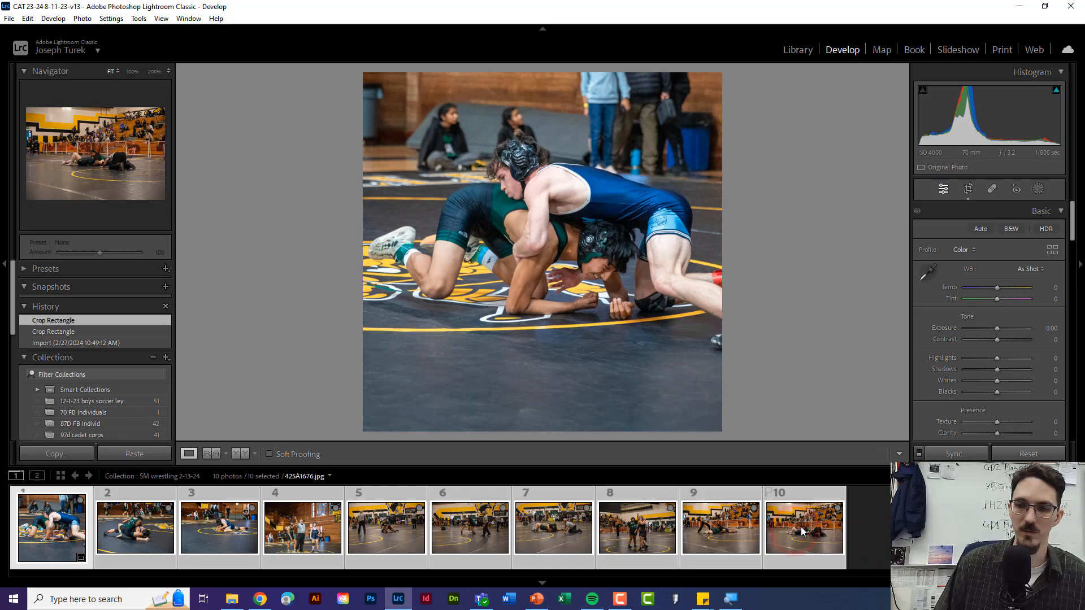
pyautogui.click(966, 458)
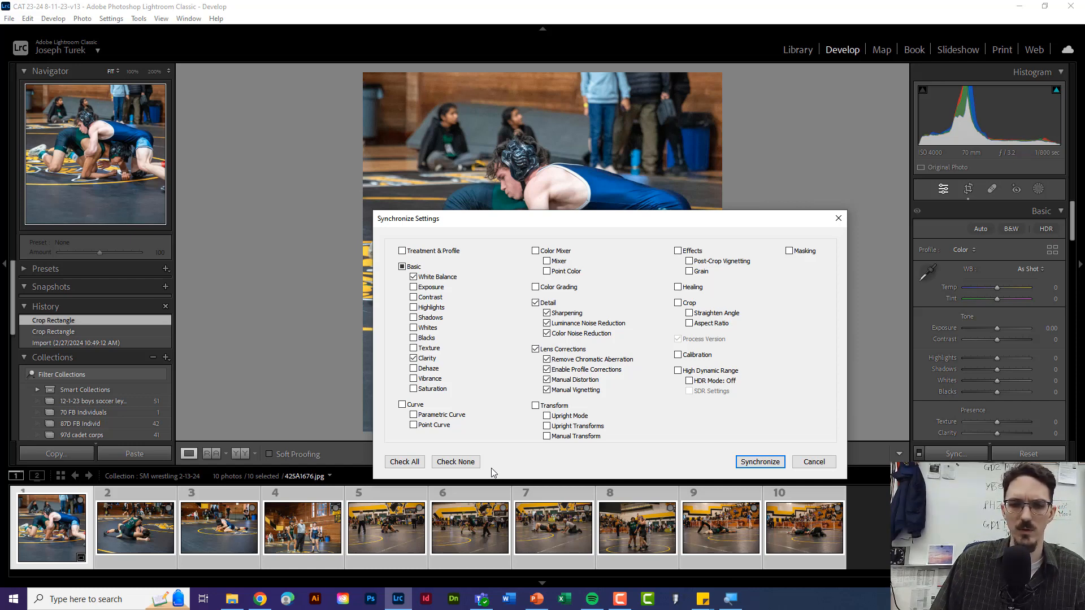
pyautogui.click(474, 464)
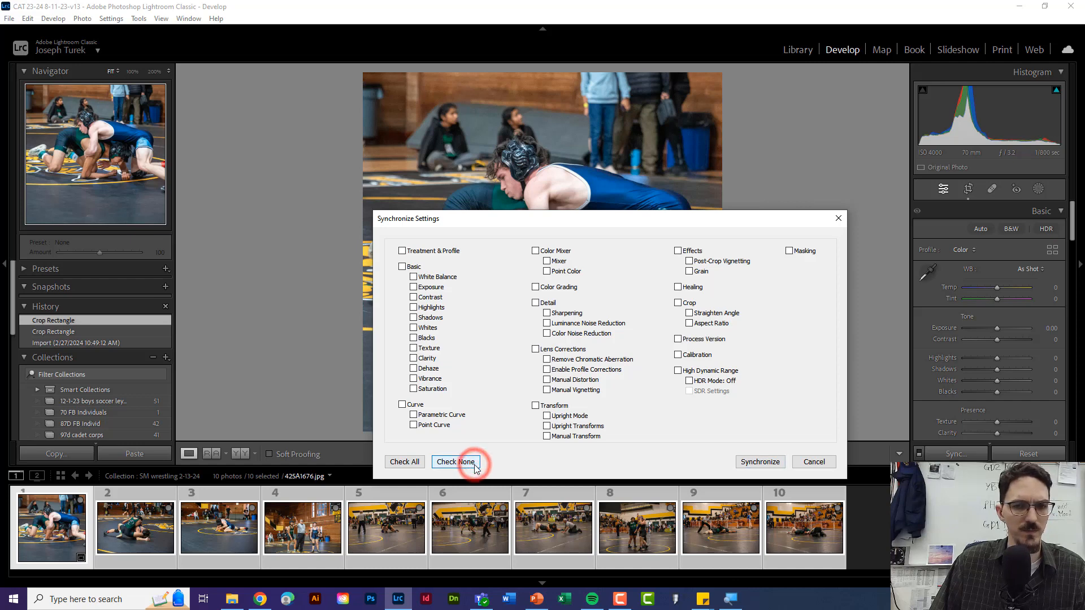
pyautogui.click(679, 304)
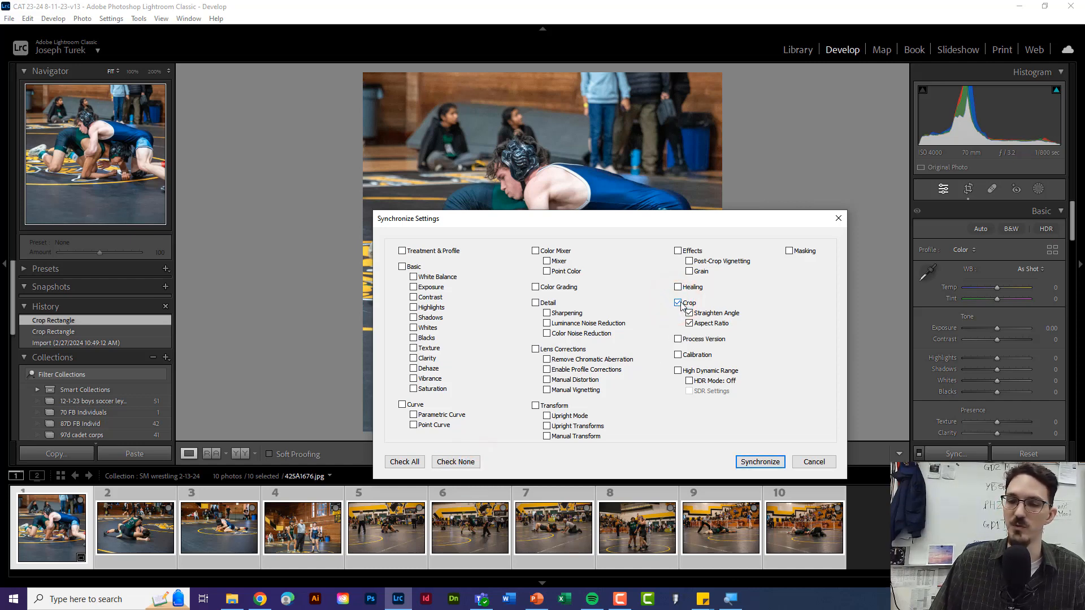
pyautogui.click(764, 460)
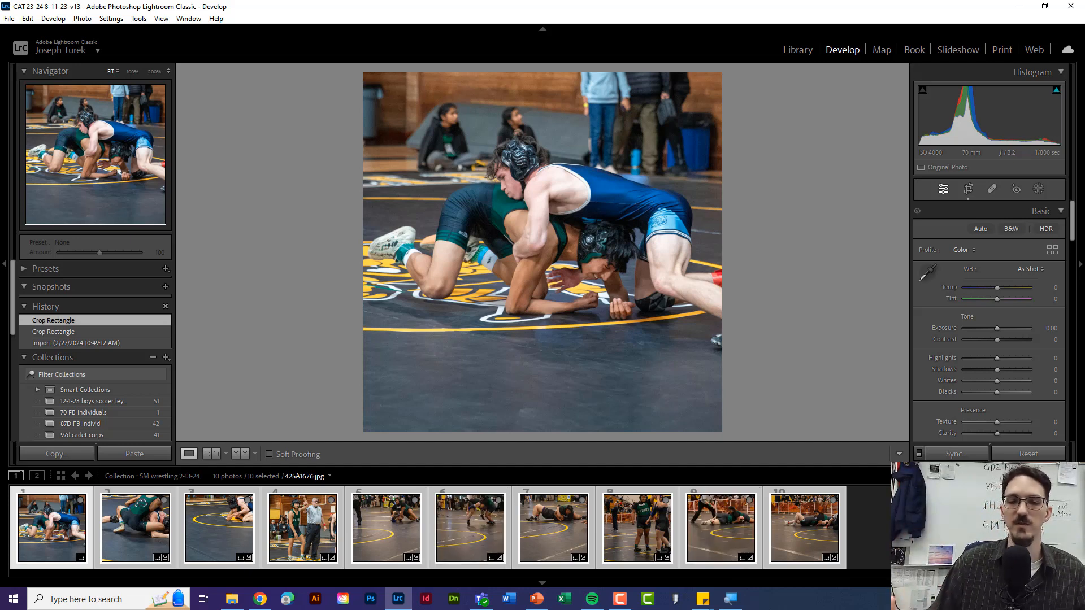
# - Clear the multi-photo selection and reposition the second photo's square crop so both wrestlers are framed
pyautogui.click(99, 514)
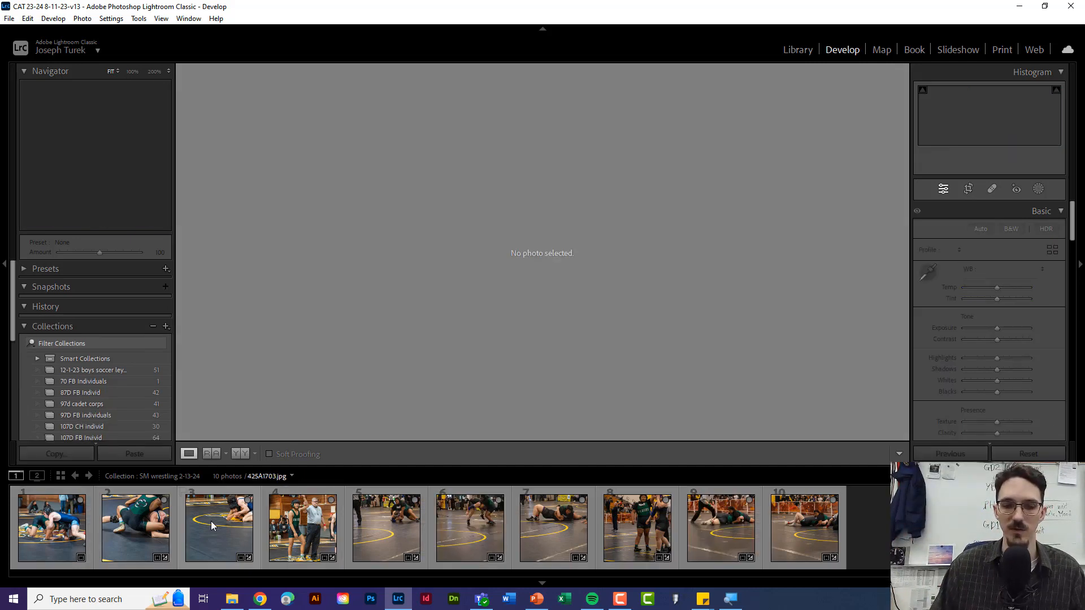
pyautogui.click(158, 524)
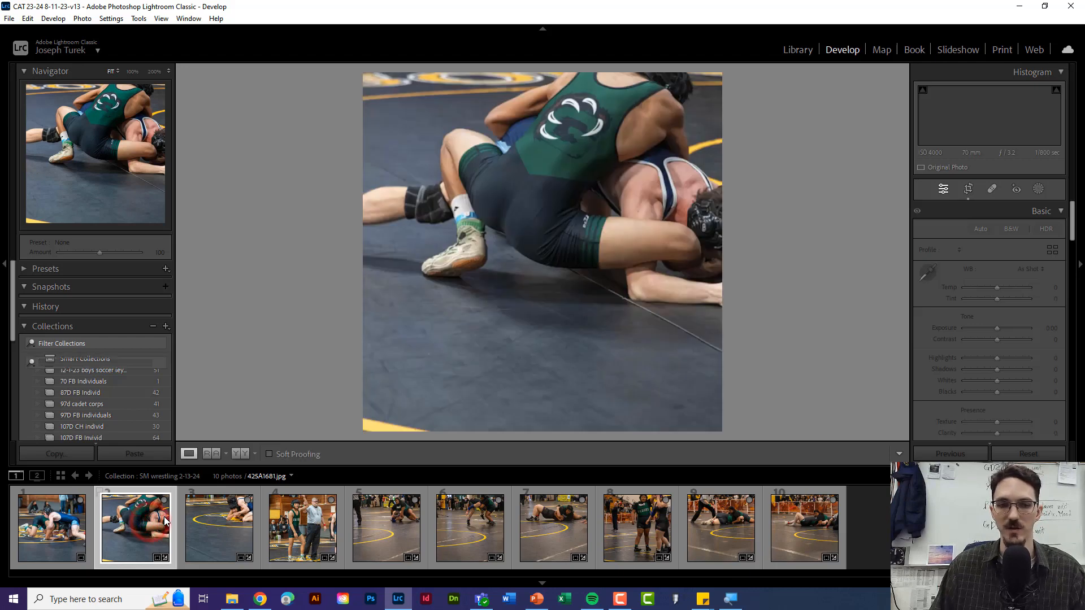
pyautogui.press('r')
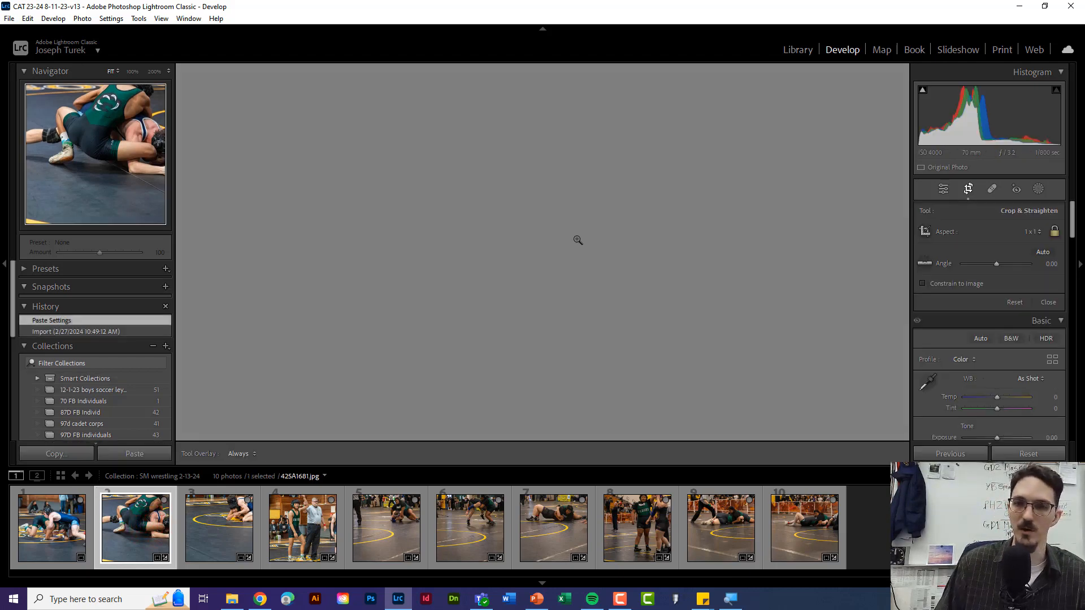
pyautogui.moveTo(563, 228); pyautogui.dragTo(581, 222)
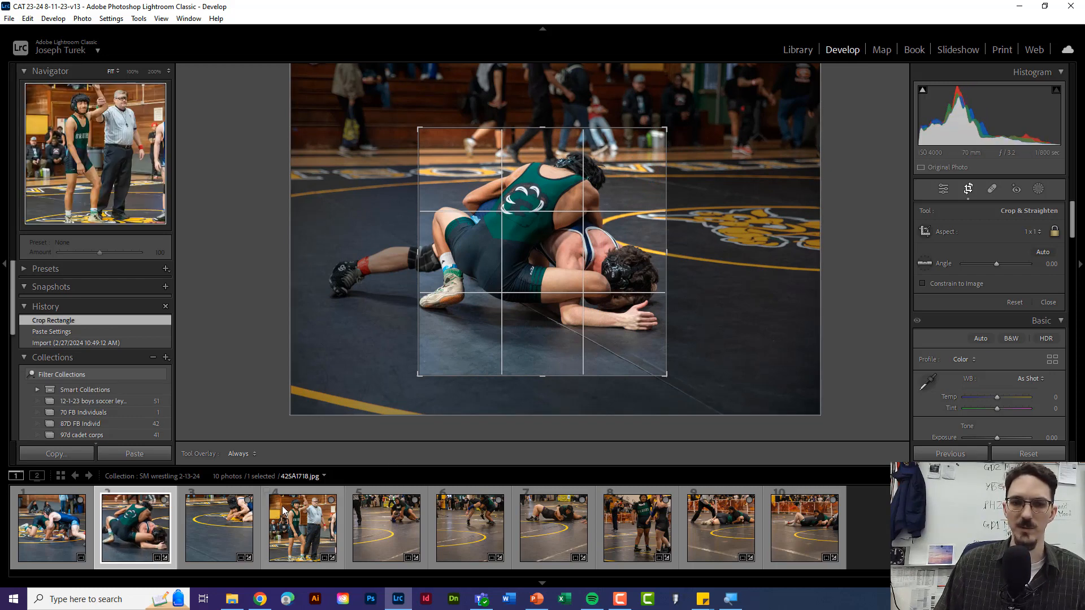
# - Reposition the third photo's square crop over the two wrestlers and tighten it around them
pyautogui.click(226, 525)
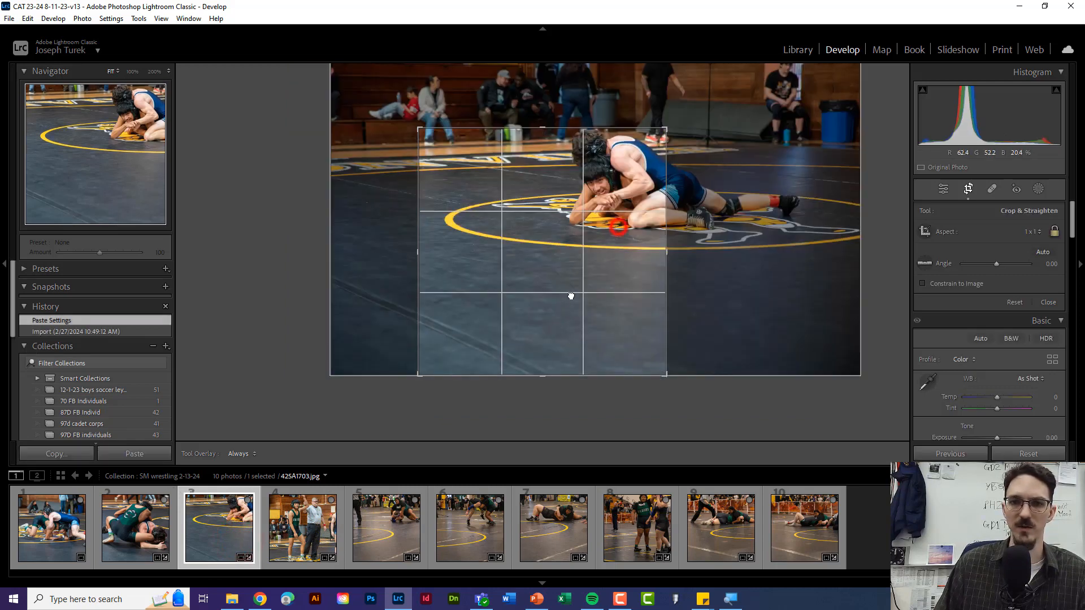
pyautogui.click(564, 302)
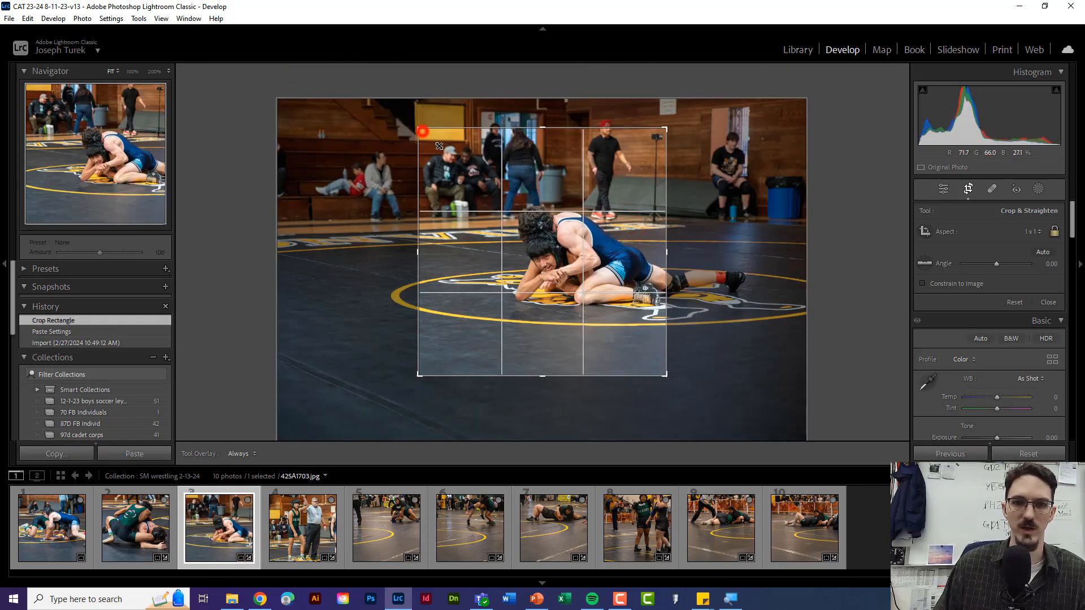
pyautogui.moveTo(423, 132); pyautogui.dragTo(455, 163)
pyautogui.moveTo(547, 225); pyautogui.dragTo(552, 273)
pyautogui.press('Return')
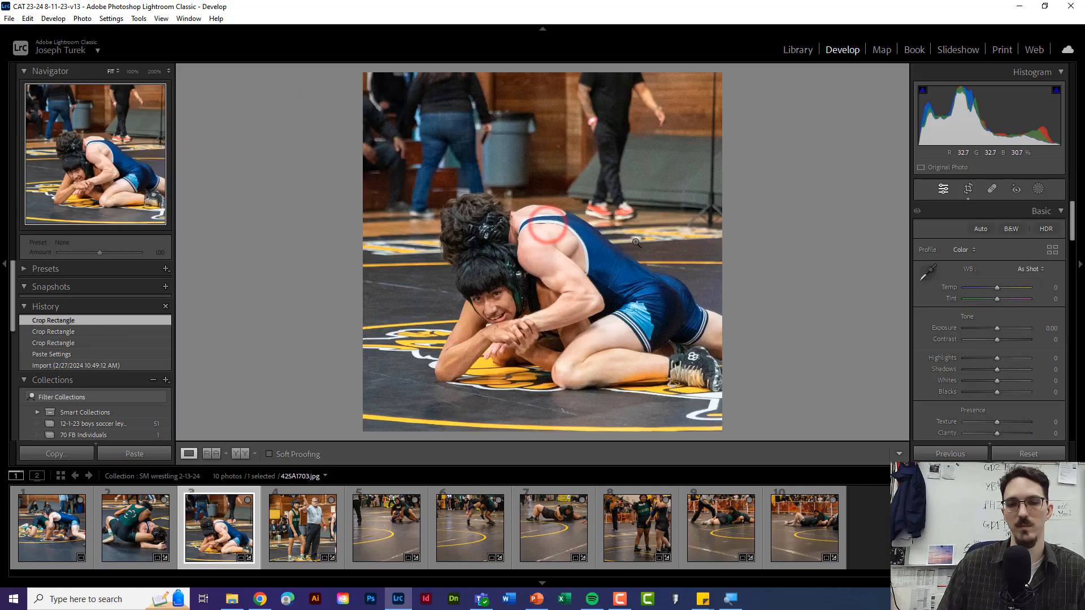
# - Refine the third photo's crop by shrinking it slightly and shifting the frame around the wrestlers
pyautogui.press('r')
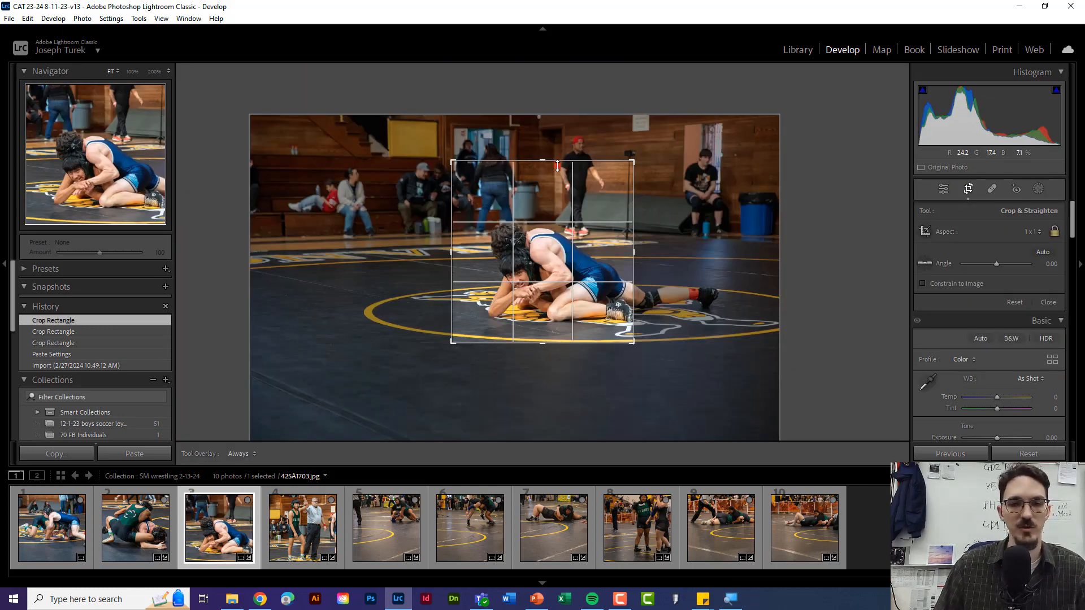
pyautogui.moveTo(557, 165); pyautogui.dragTo(557, 176)
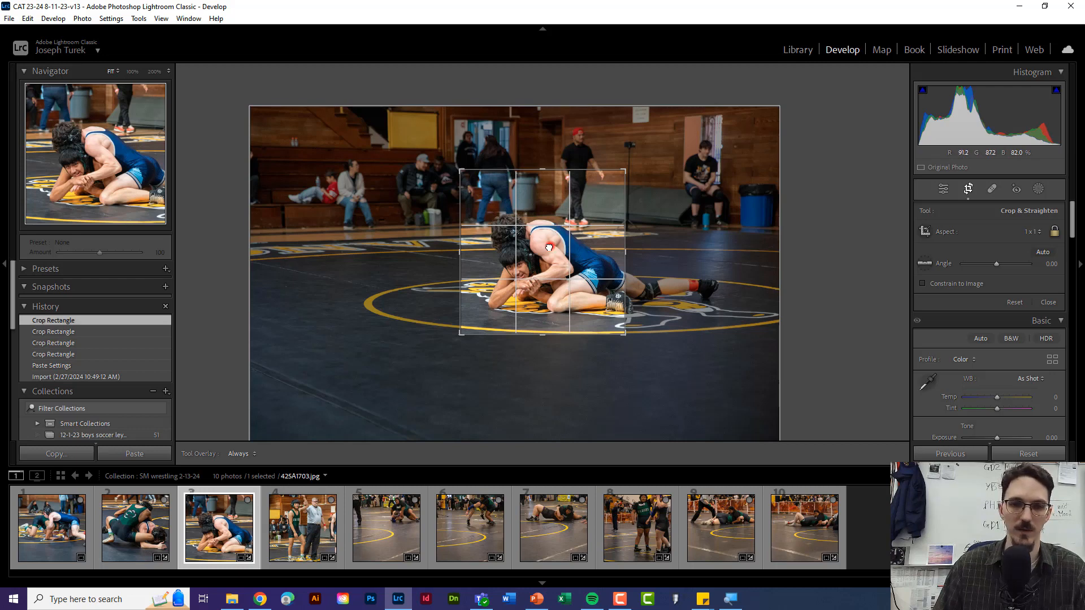
pyautogui.moveTo(549, 247); pyautogui.dragTo(526, 275)
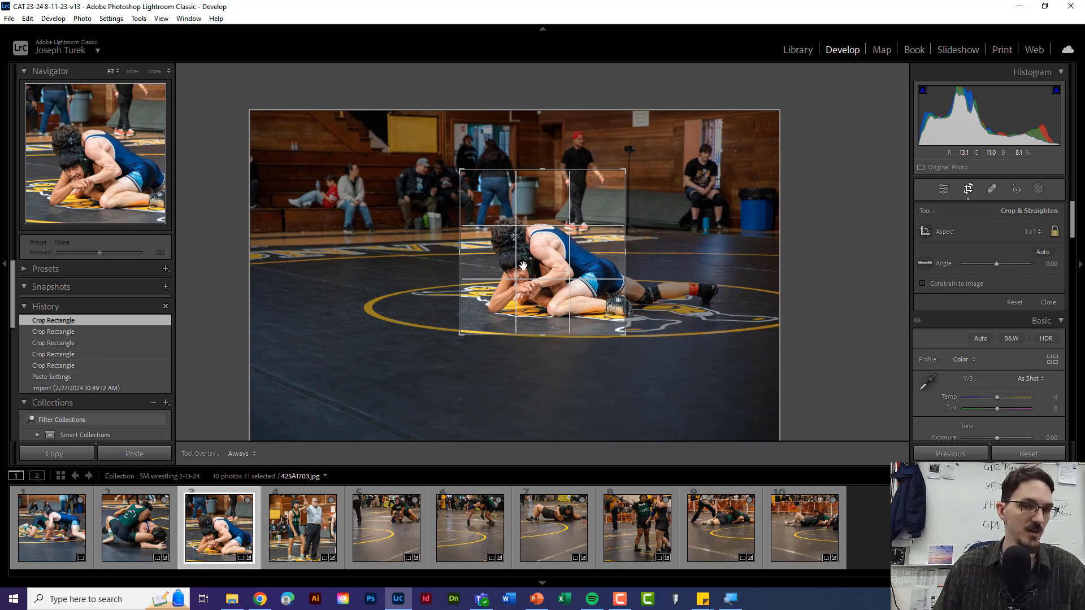
pyautogui.moveTo(534, 267); pyautogui.dragTo(512, 276)
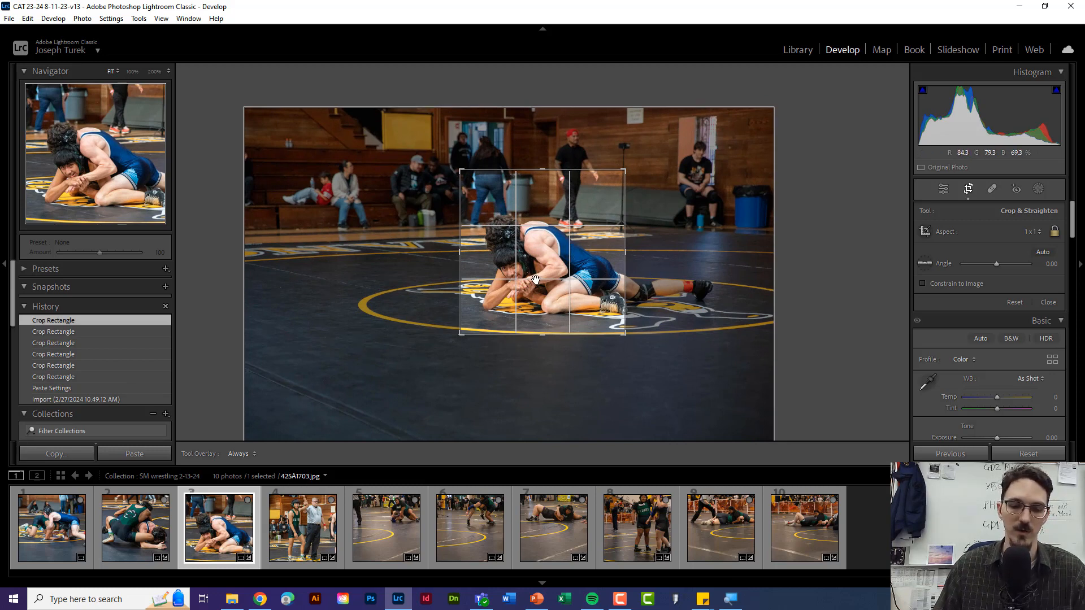
pyautogui.press('Return')
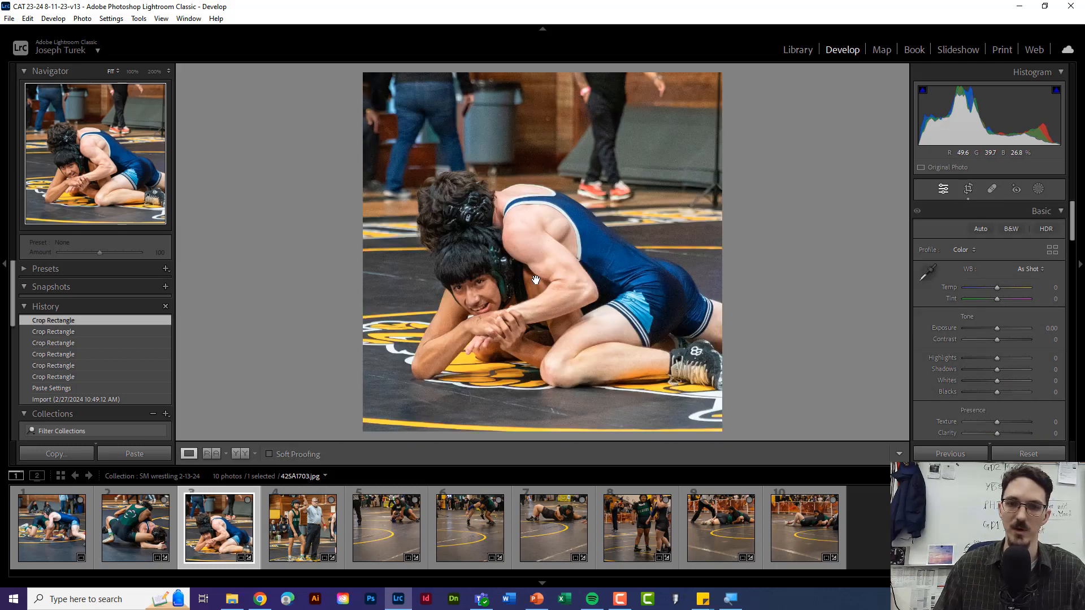
# - Reposition the fourth photo's square crop to include the referee and both wrestlers
pyautogui.click(319, 512)
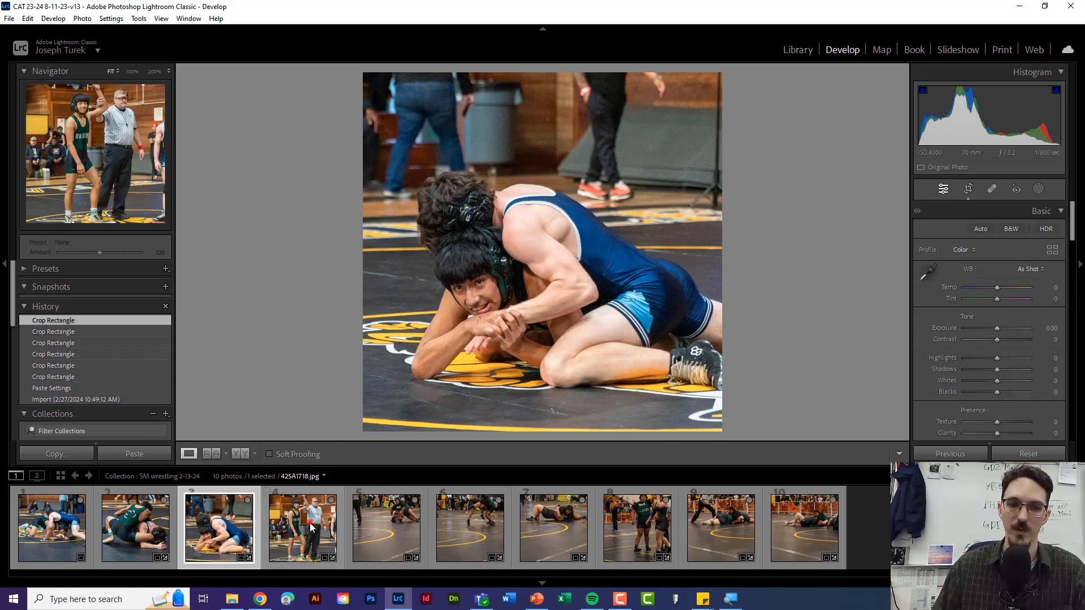
pyautogui.press('r')
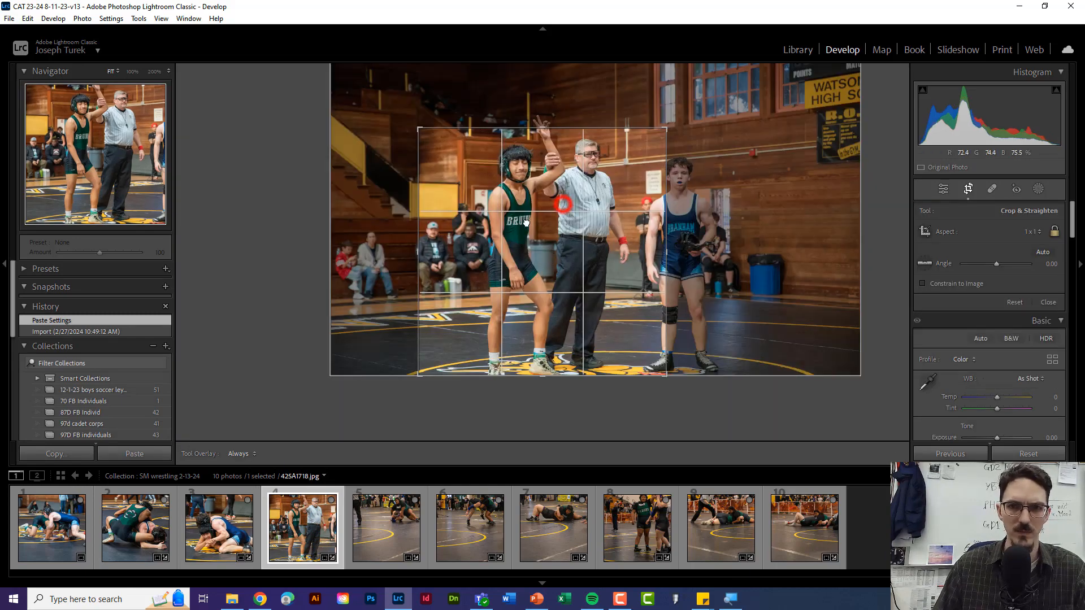
pyautogui.moveTo(564, 204); pyautogui.dragTo(507, 225)
pyautogui.press('r')
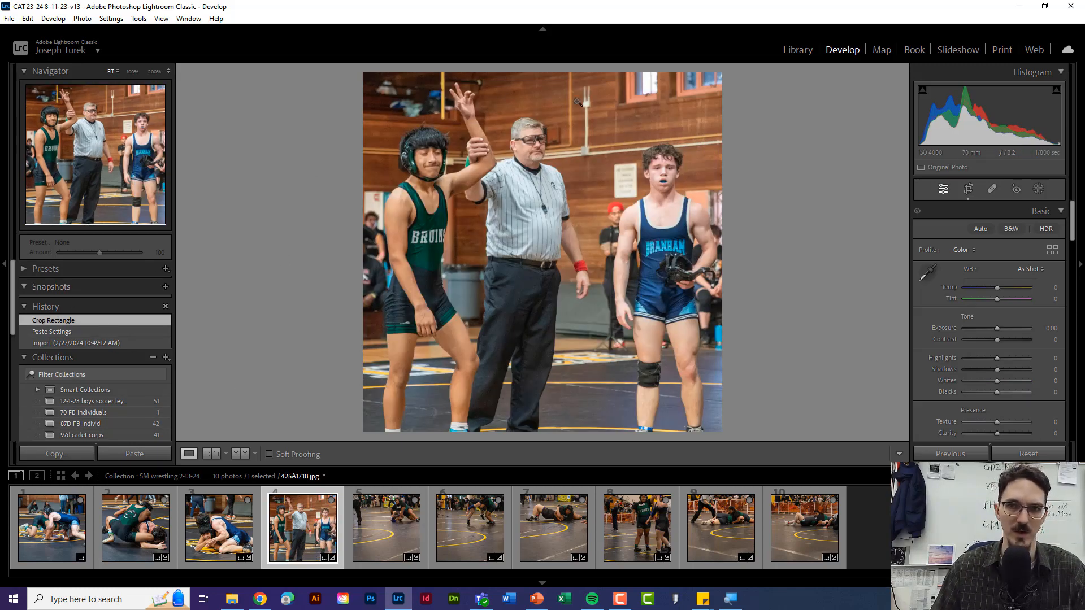
# - From the Previous Import, swap 425A1718.jpg for 425A1716.jpg in the "SM wrestling 2-13-24" collection, and reopen that collection
pyautogui.click(796, 50)
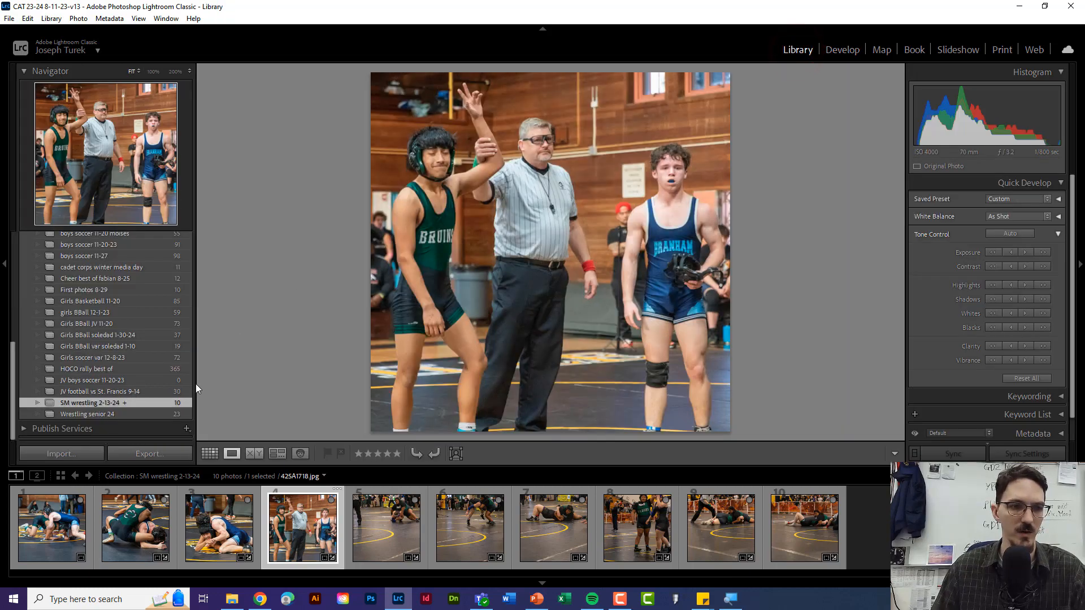
pyautogui.scroll(5, 123, 402)
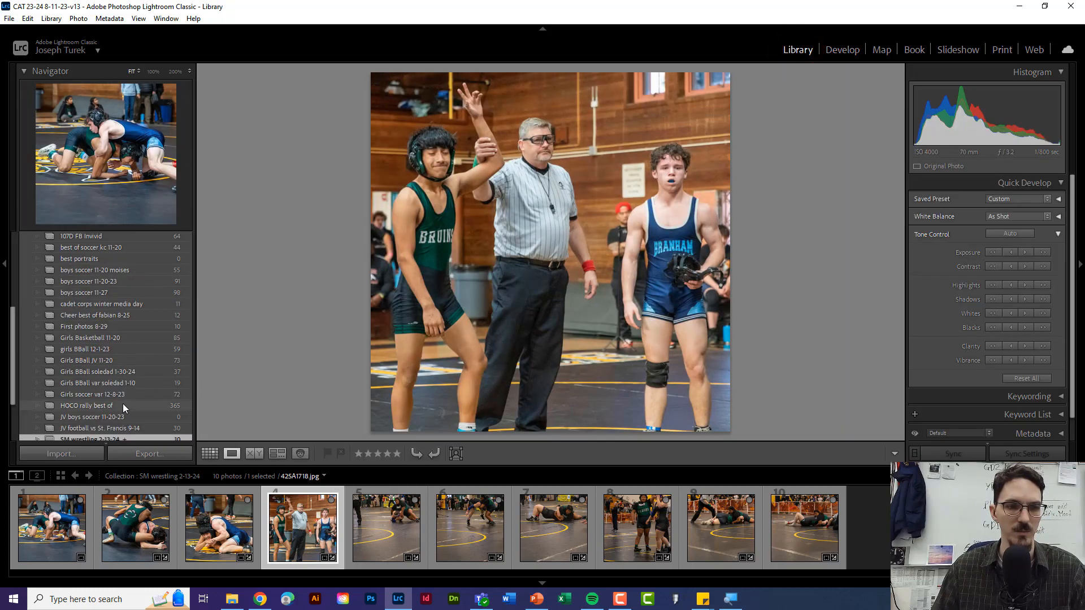
pyautogui.scroll(2, 123, 395)
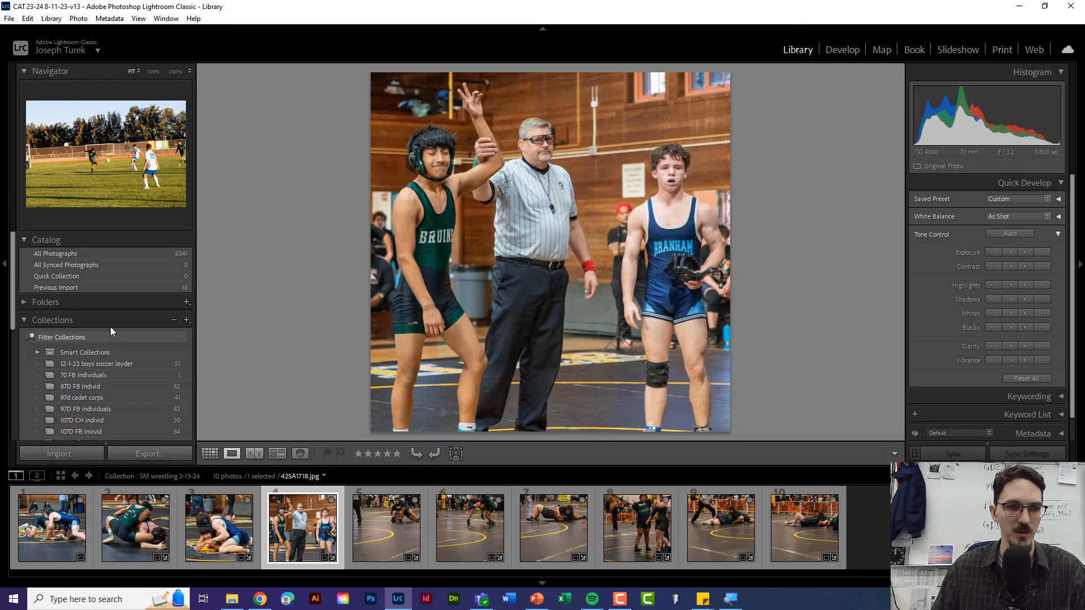
pyautogui.click(101, 288)
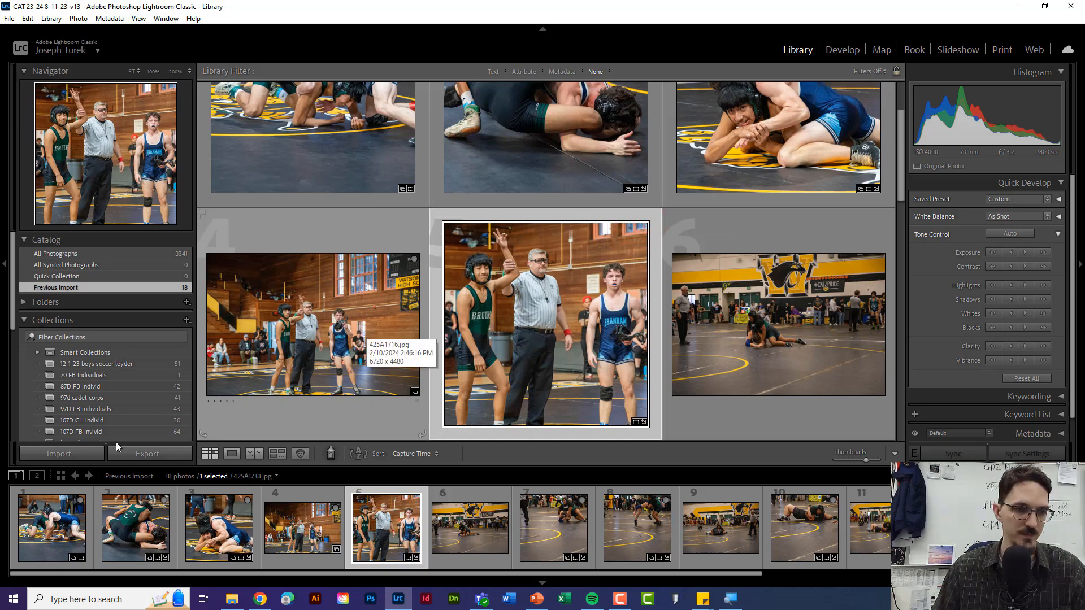
pyautogui.scroll(-2, 94, 417)
pyautogui.scroll(-10, 107, 415)
pyautogui.click(121, 403)
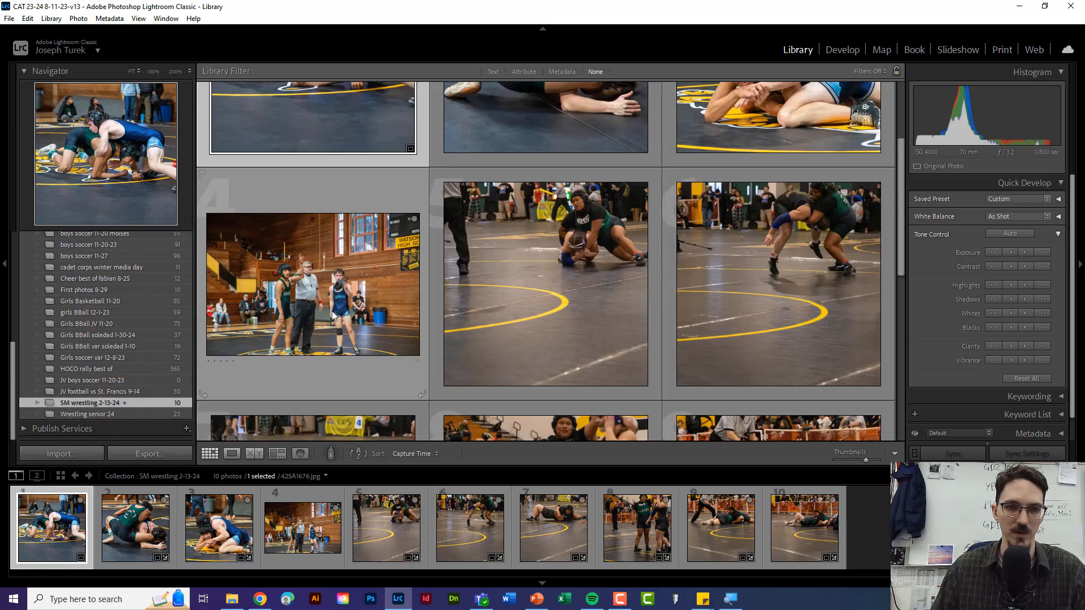
# - Open the uncropped fourth photo in the Develop module and crop it to a 1 x 1 square around the referee and both wrestlers
pyautogui.doubleClick(333, 312)
pyautogui.press('d')
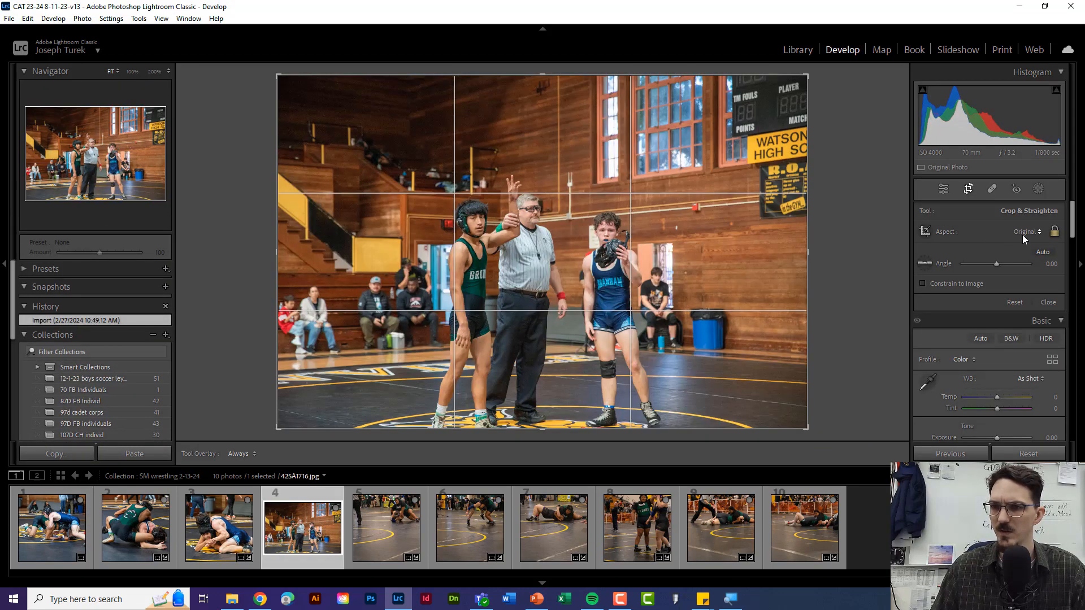
pyautogui.click(1024, 233)
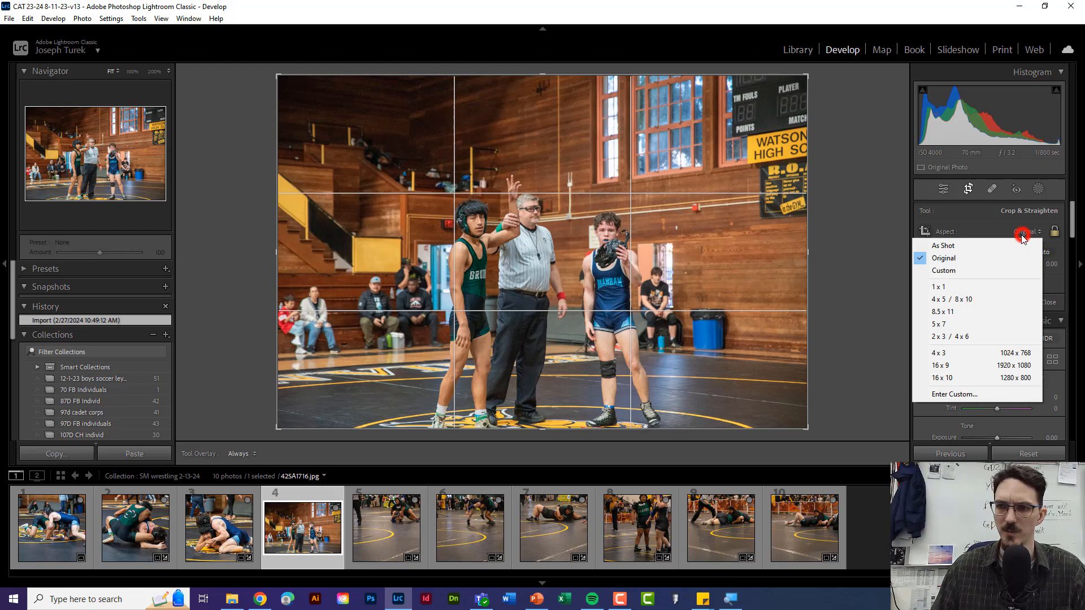
pyautogui.click(963, 286)
pyautogui.moveTo(715, 76); pyautogui.dragTo(658, 120)
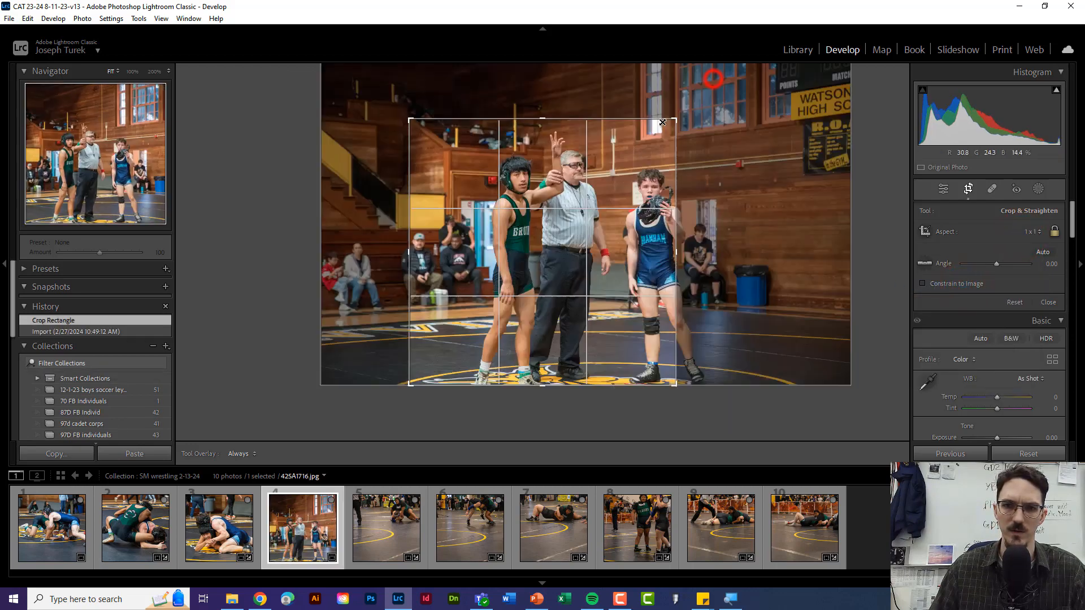
pyautogui.moveTo(603, 179); pyautogui.dragTo(555, 191)
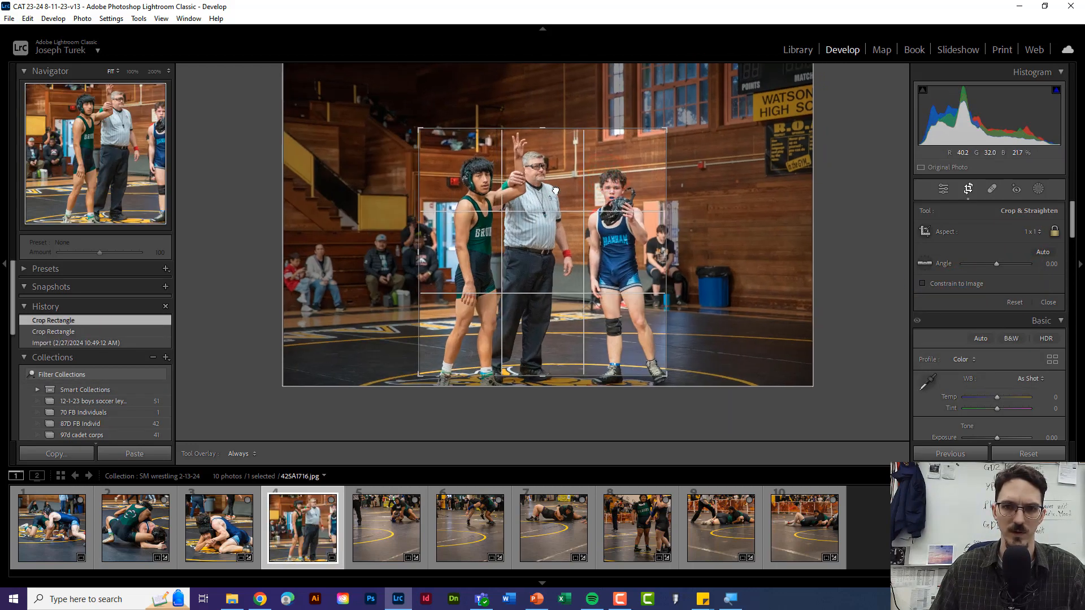
pyautogui.press('Return')
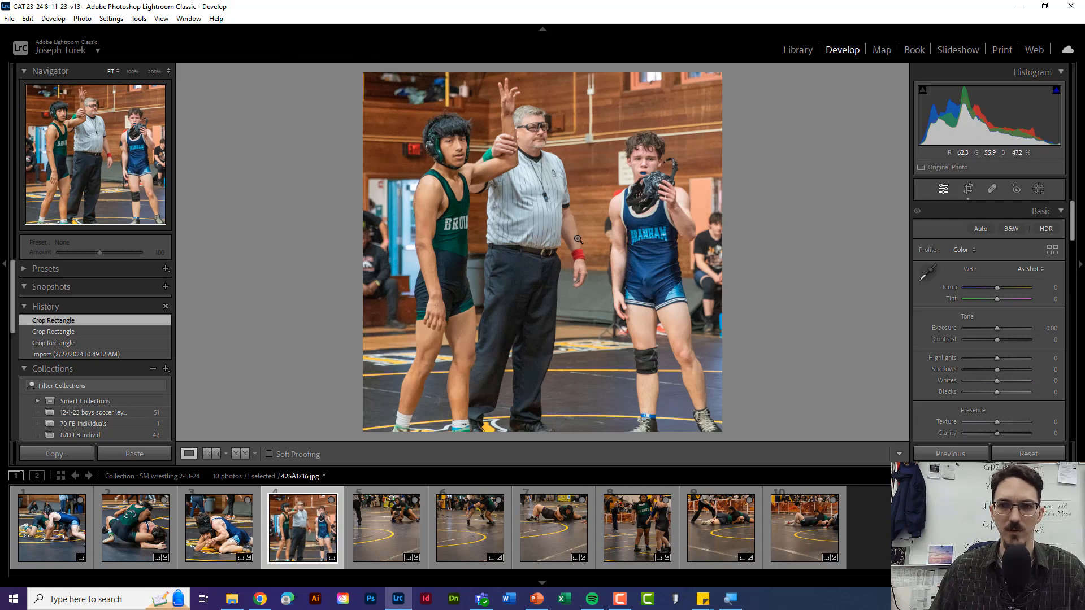
# - Tighten and reposition the fifth photo's square crop so the two grappling wrestlers fill the frame
pyautogui.click(378, 531)
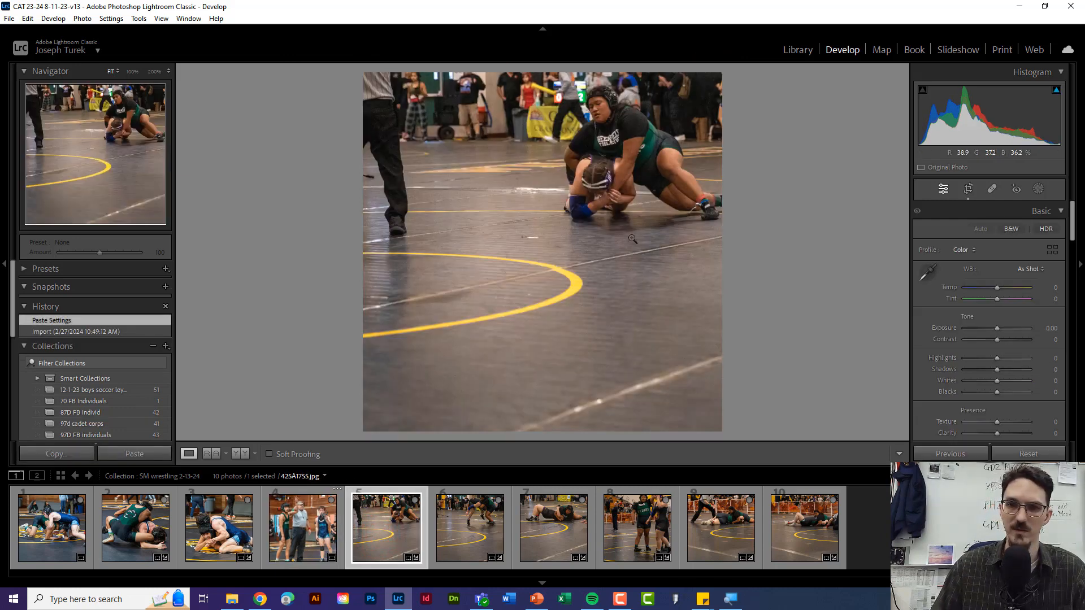
pyautogui.press('r')
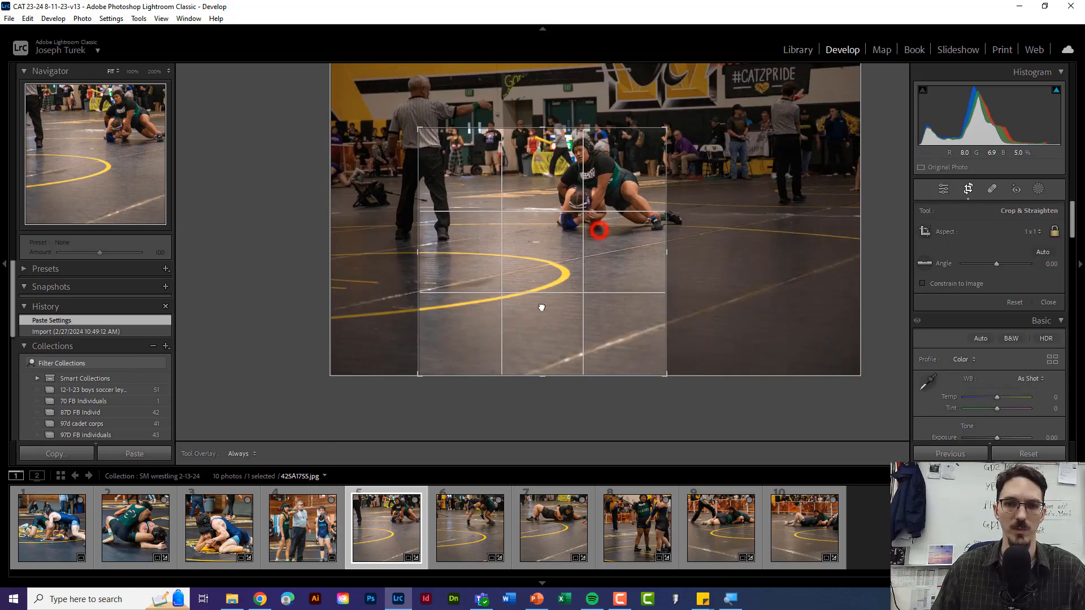
pyautogui.moveTo(599, 230); pyautogui.dragTo(538, 308)
pyautogui.moveTo(669, 376); pyautogui.dragTo(646, 353)
pyautogui.moveTo(577, 285)
pyautogui.mouseDown()
pyautogui.moveTo(590, 315)
pyautogui.moveTo(550, 263)
pyautogui.moveTo(571, 269)
pyautogui.mouseUp()
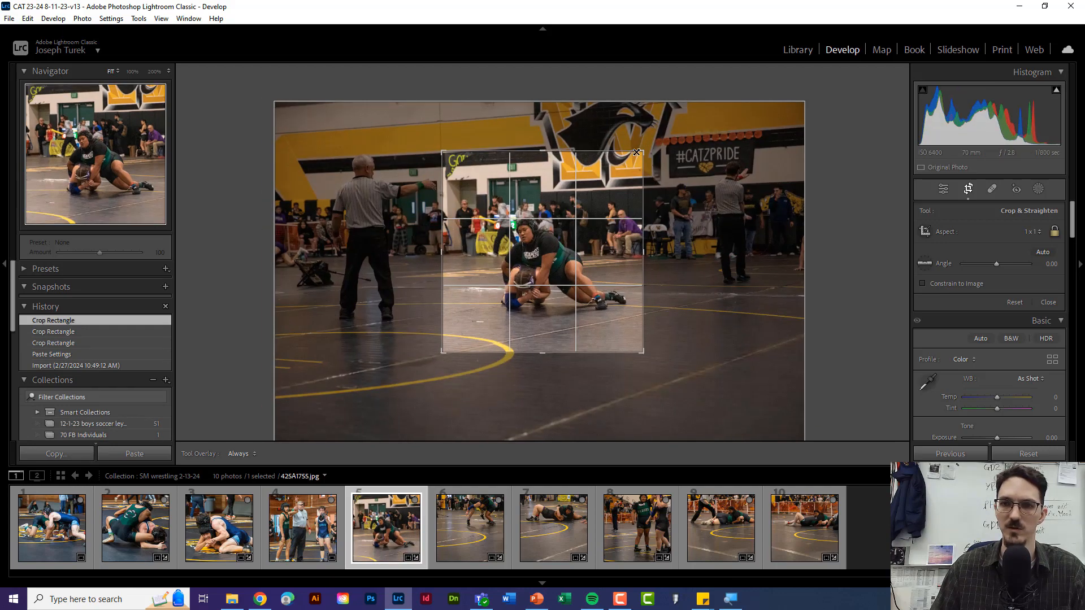
pyautogui.moveTo(642, 151); pyautogui.dragTo(553, 222)
pyautogui.press('Return')
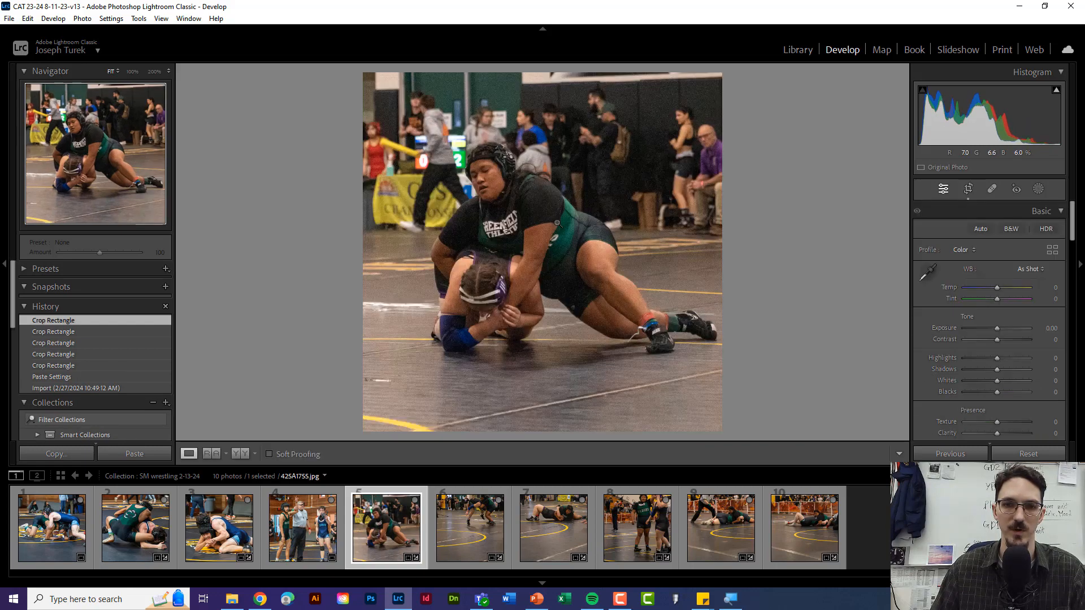
# - Shift and shrink the sixth photo's square crop around the two standing wrestlers, leaving the referee out
pyautogui.click(455, 529)
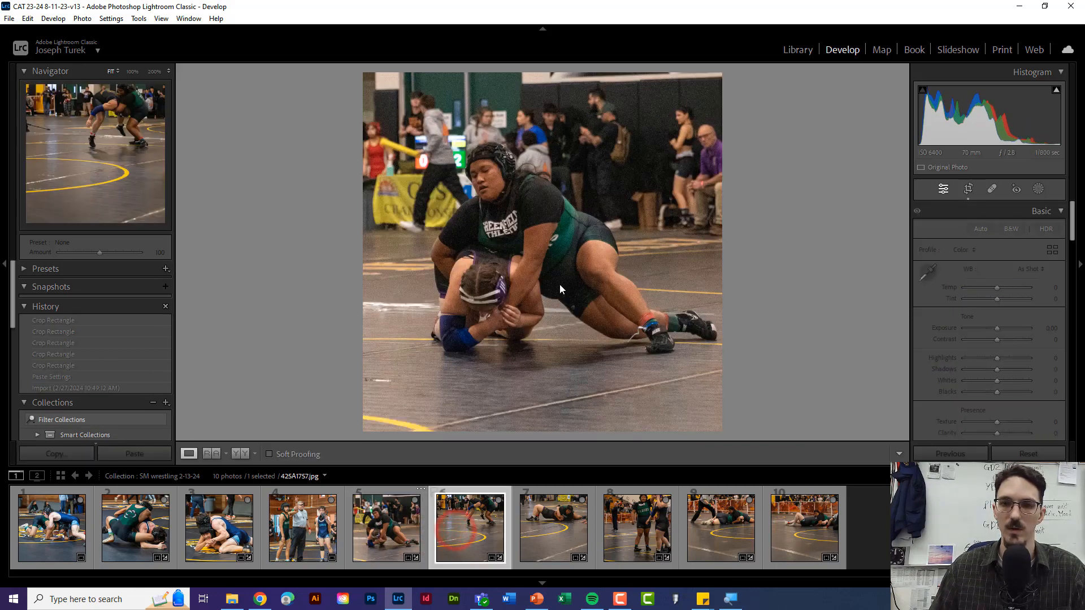
pyautogui.press('r')
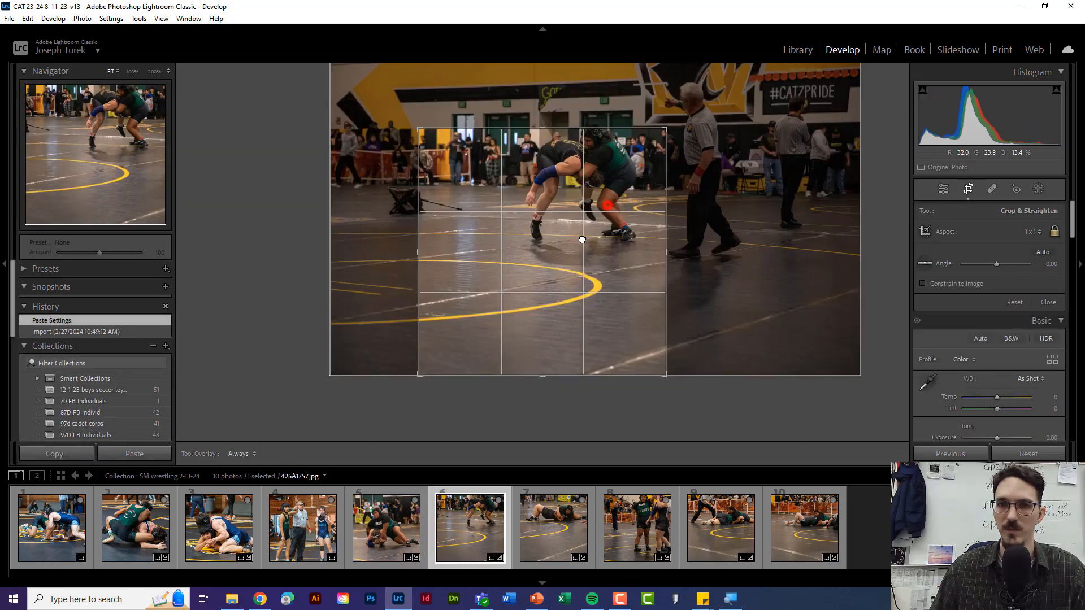
pyautogui.moveTo(559, 257); pyautogui.dragTo(557, 255)
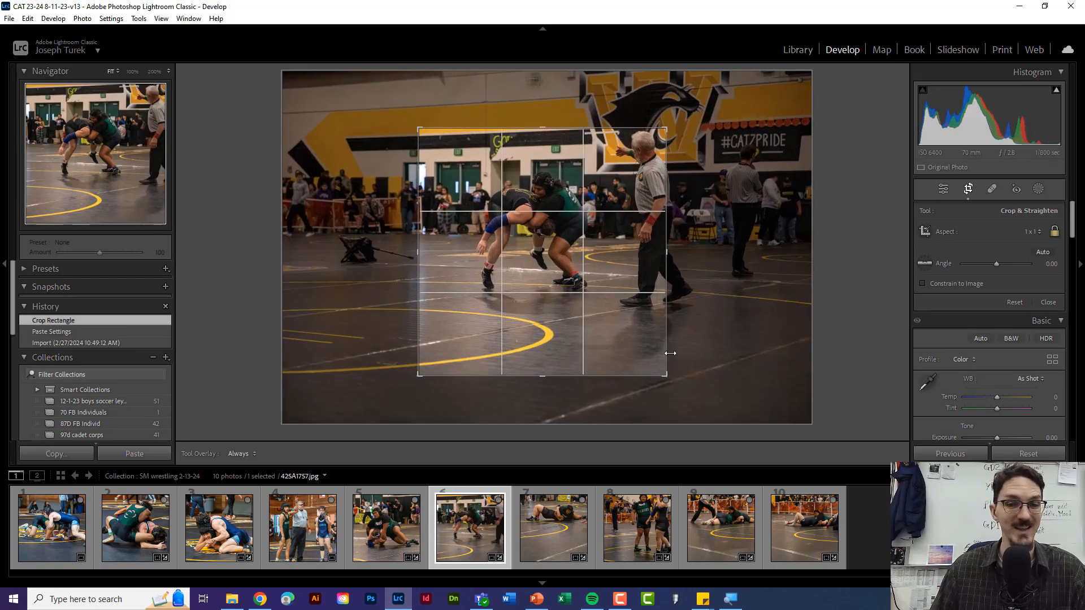
pyautogui.moveTo(667, 374); pyautogui.dragTo(563, 276)
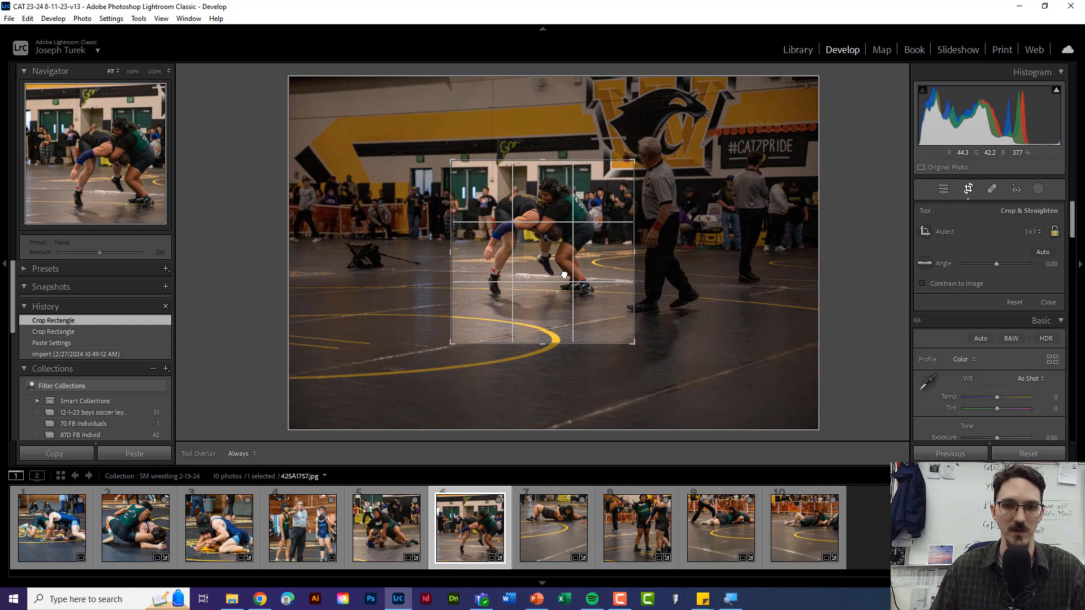
pyautogui.press('Return')
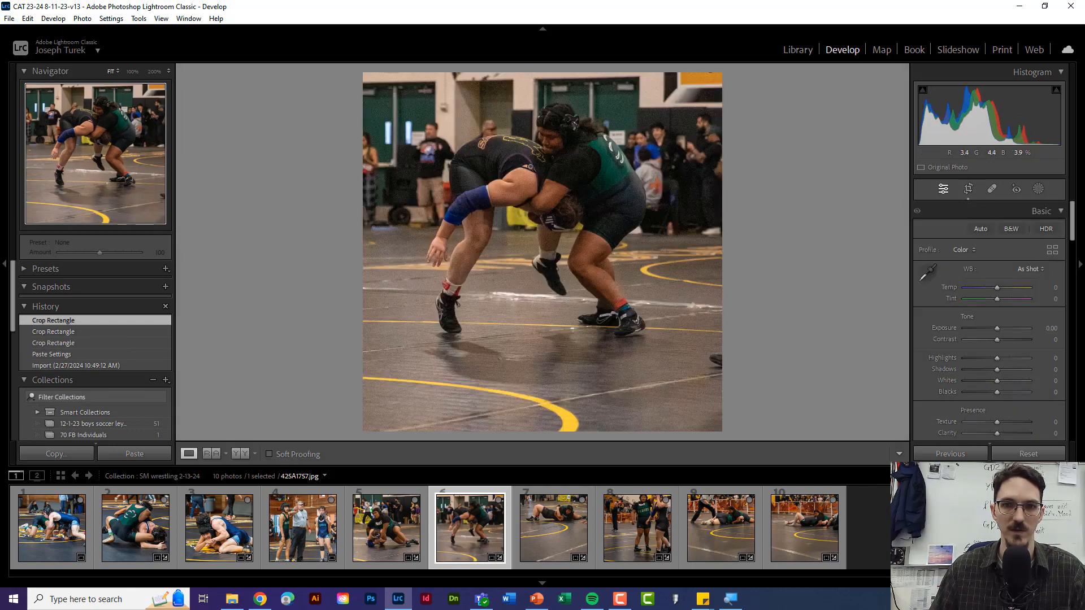
# - Reposition the seventh photo's square crop to include the wrestlers on the mat and the kneeling referee
pyautogui.click(563, 546)
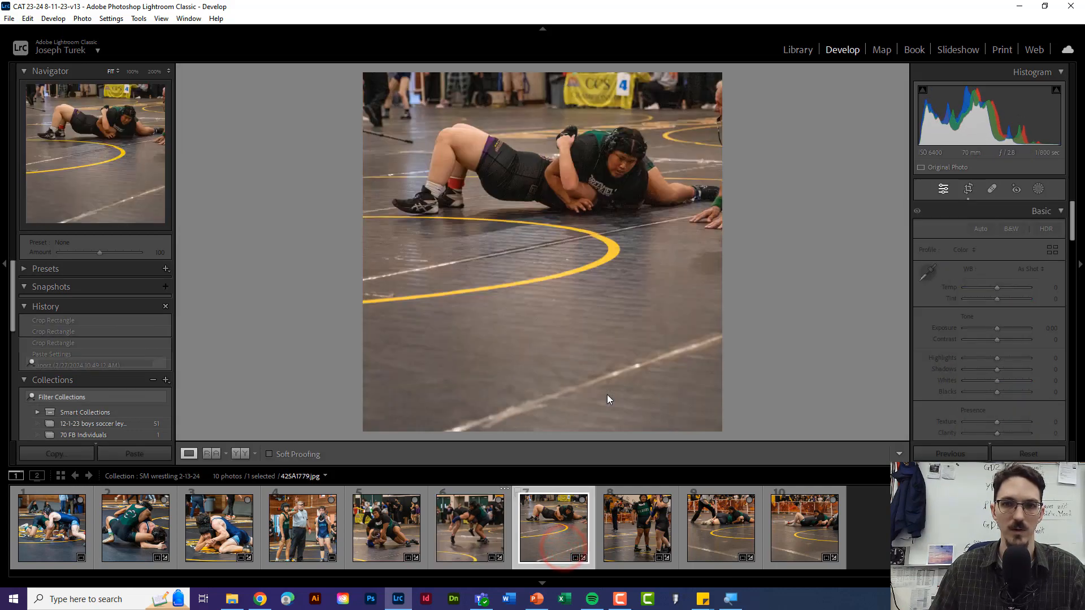
pyautogui.press('r')
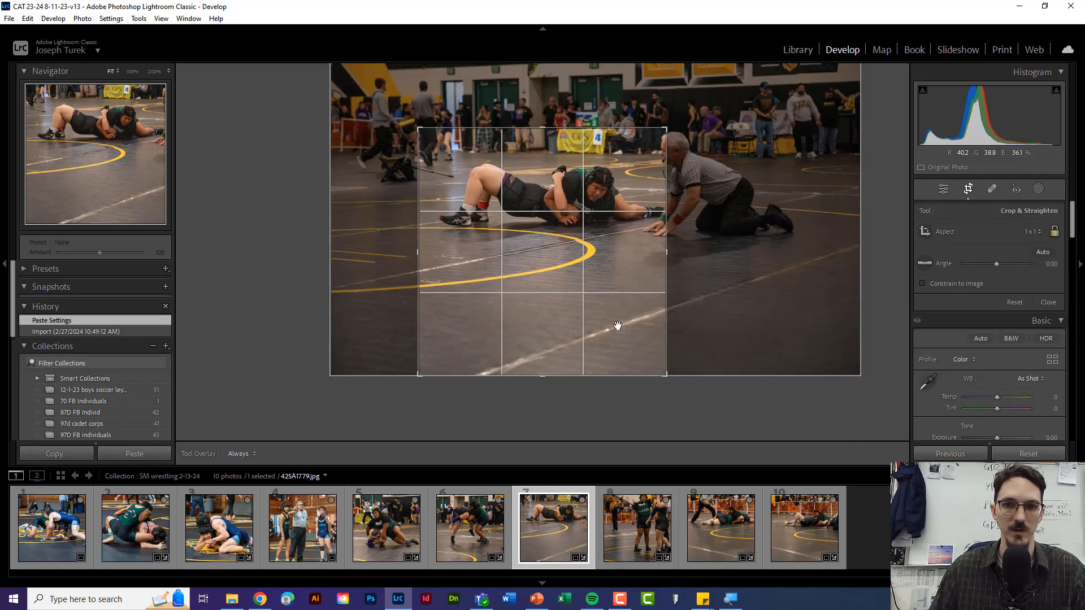
pyautogui.moveTo(579, 316); pyautogui.dragTo(556, 345)
pyautogui.moveTo(665, 212); pyautogui.dragTo(669, 210)
pyautogui.press('Return')
# - Reposition the eighth photo's square crop to show both standing wrestlers from head to foot
pyautogui.click(632, 521)
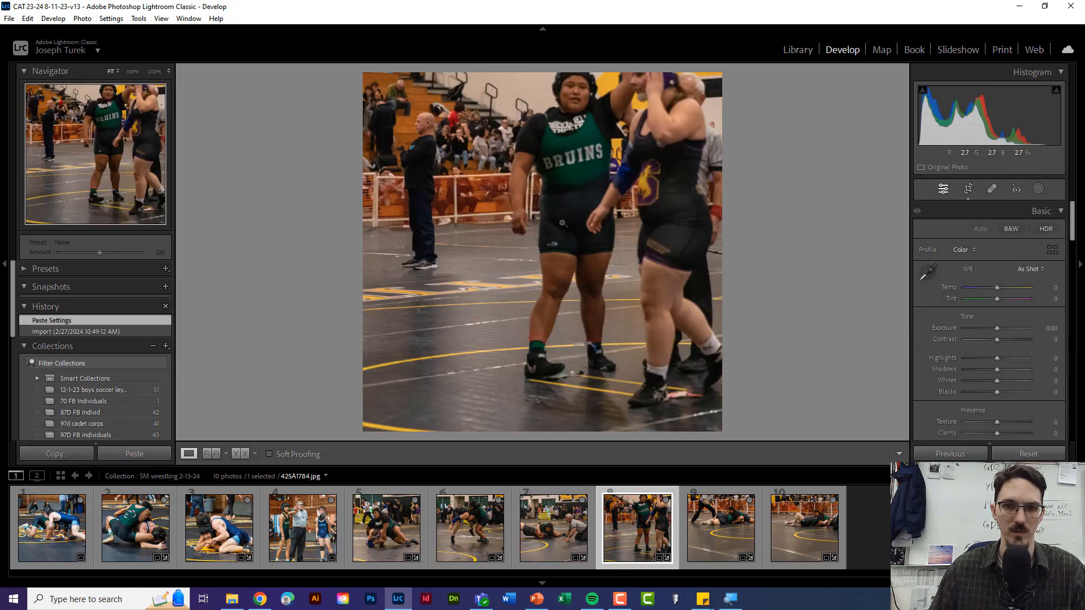
pyautogui.press('r')
pyautogui.moveTo(574, 231)
pyautogui.mouseDown()
pyautogui.moveTo(557, 246)
pyautogui.moveTo(566, 249)
pyautogui.mouseUp()
pyautogui.press('Return')
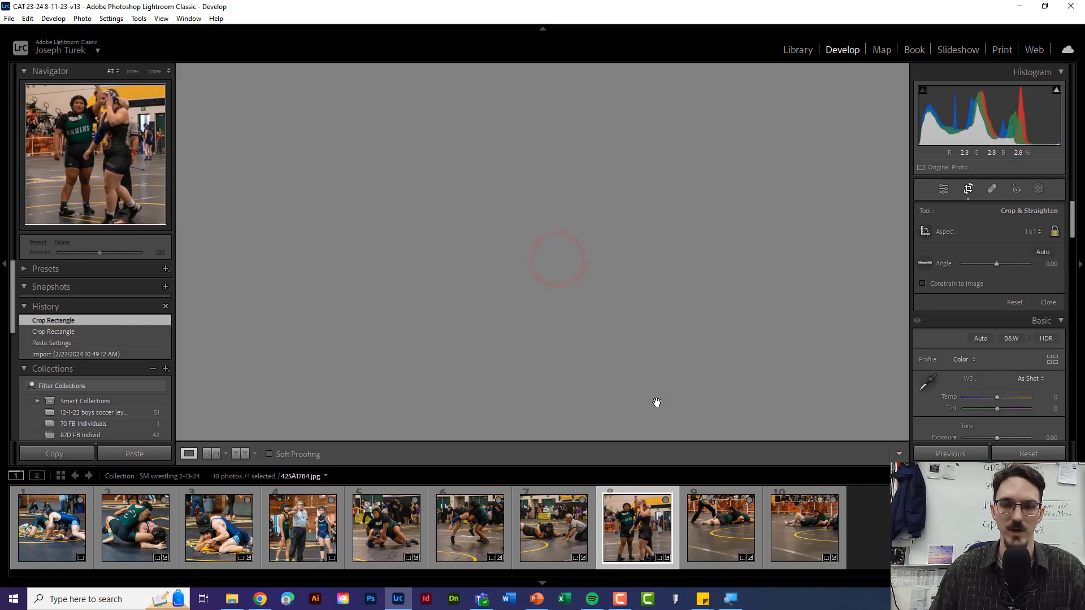
# - Shift the ninth photo's square crop upward to frame the leaning referee and the wrestlers on the mat
pyautogui.press('Right')
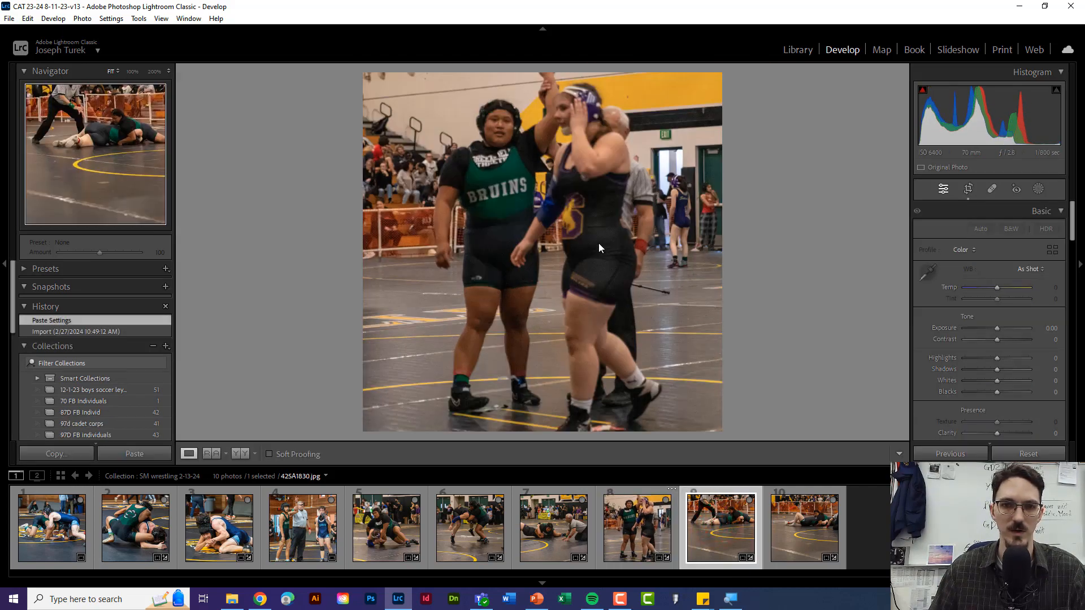
pyautogui.press('r')
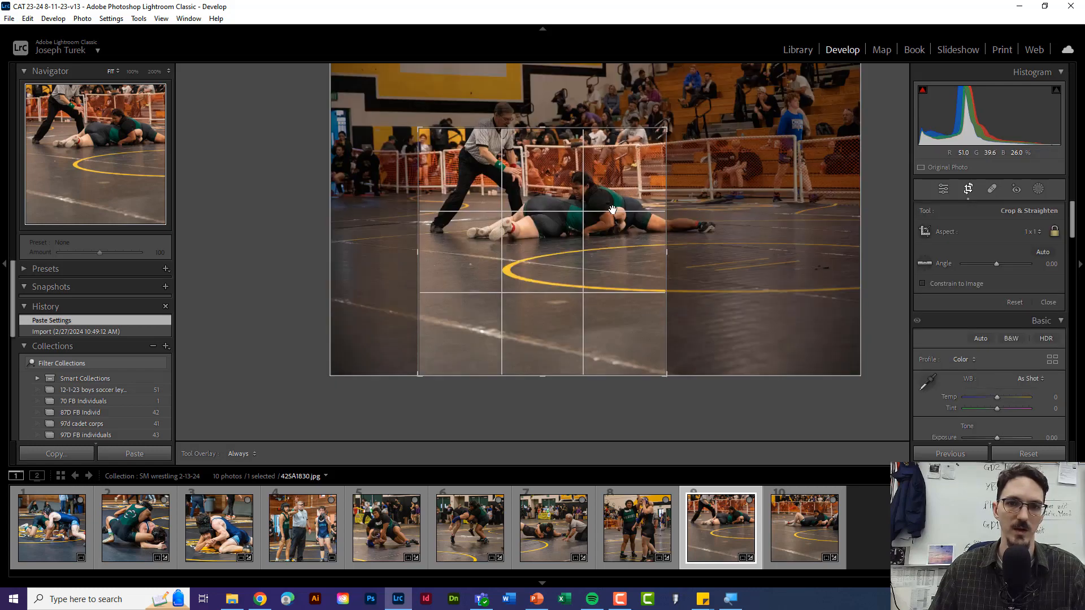
pyautogui.press('Return')
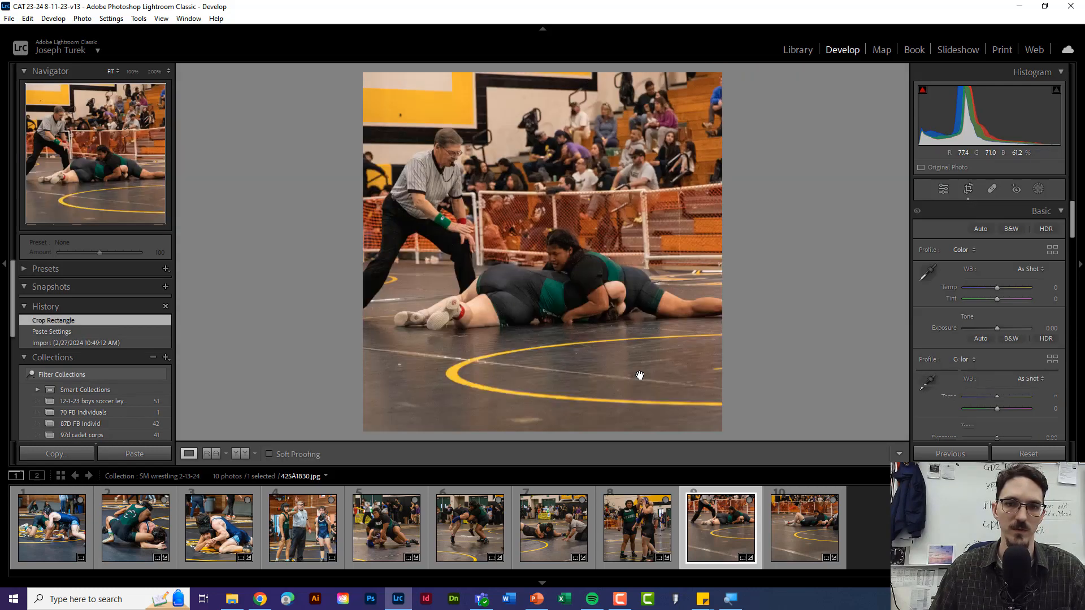
# - Shift the tenth photo's square crop to include the crouching referee beside the wrestlers on the mat
pyautogui.press('Right')
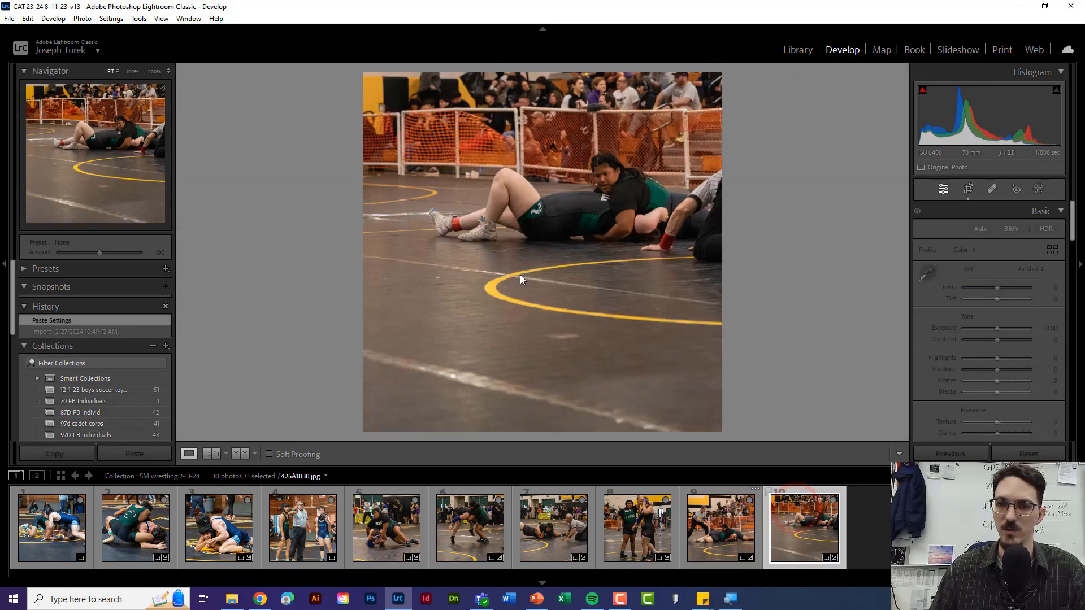
pyautogui.press('r')
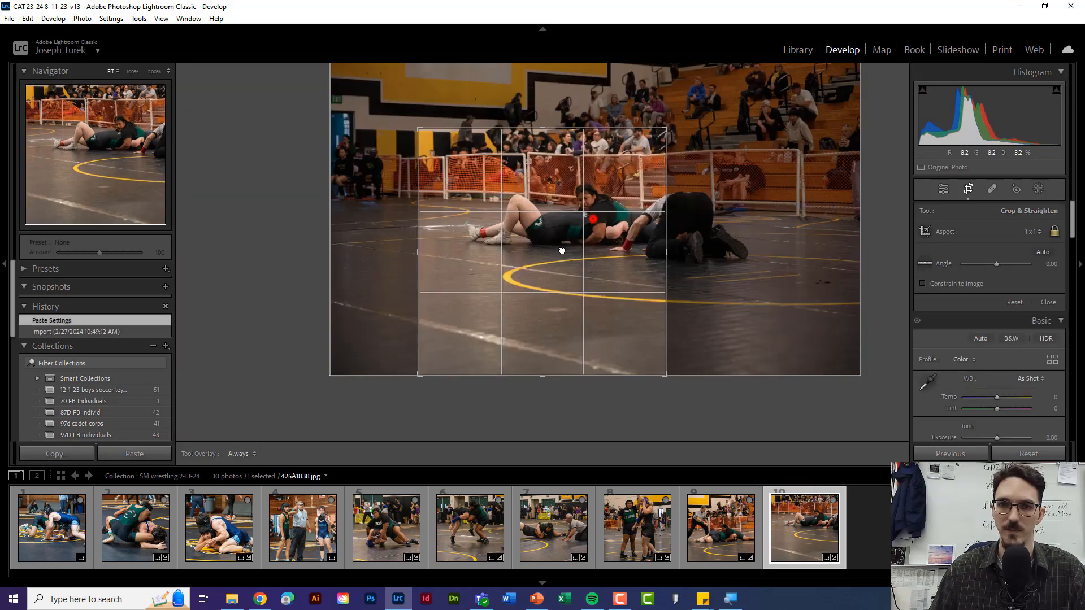
pyautogui.moveTo(559, 251); pyautogui.dragTo(527, 290)
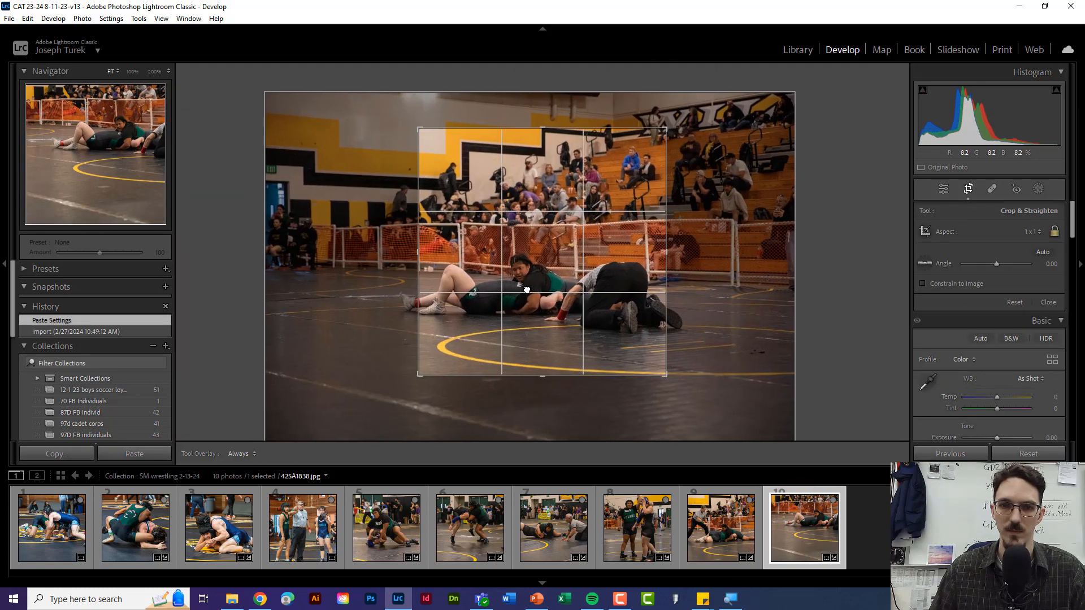
pyautogui.press('Return')
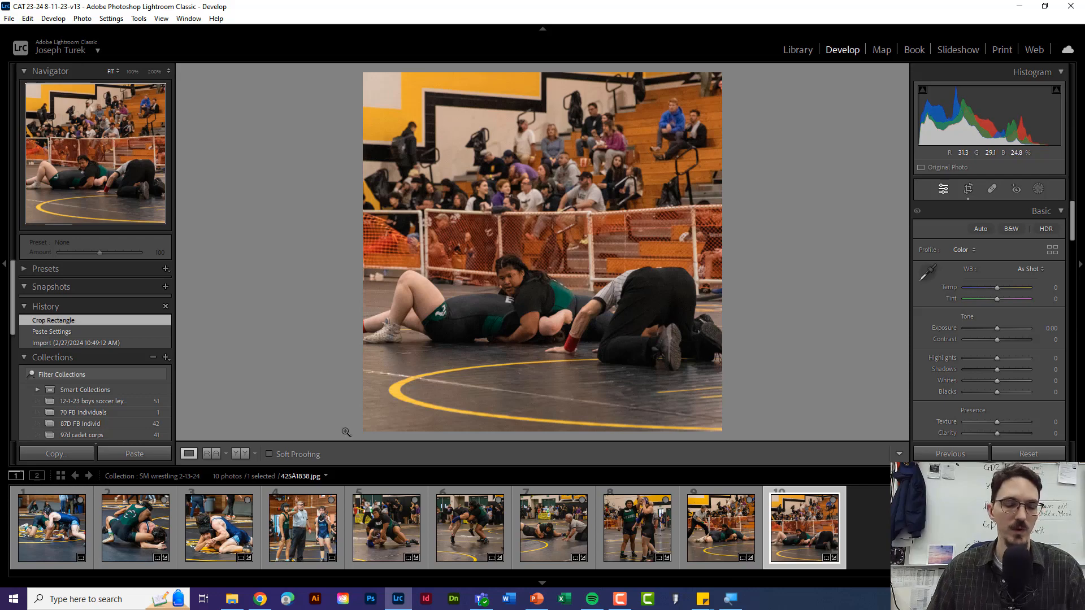
# - Select all ten photos in the collection and open the export settings from the Library module
pyautogui.hotkey('ctrl', 'a')
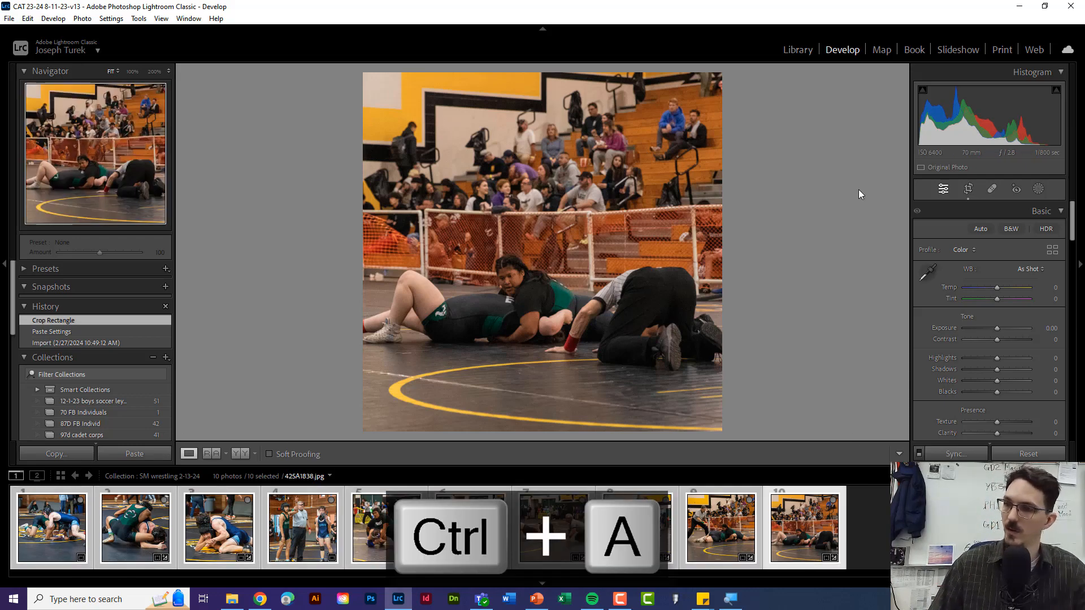
pyautogui.click(800, 52)
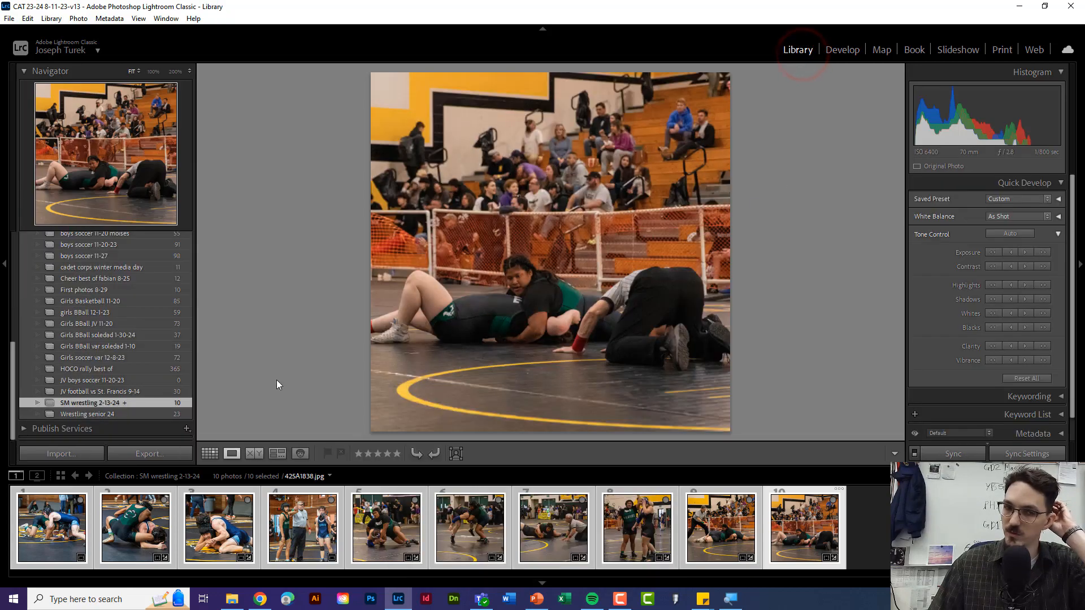
pyautogui.click(169, 455)
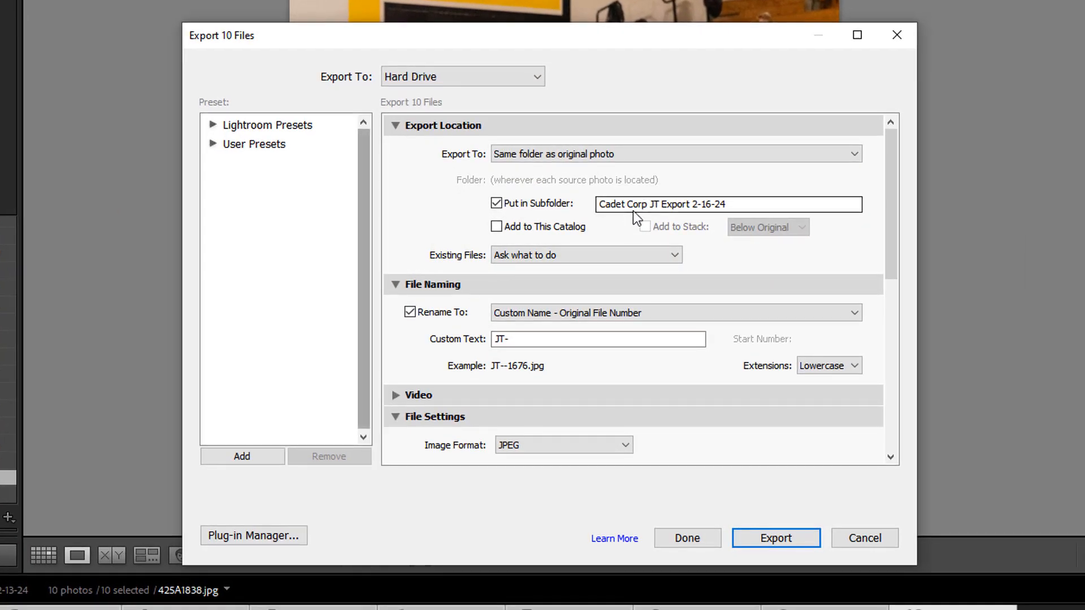
# - Name the export subfolder "SM Export" followed by the photographer's surname and the date 2-27-24
pyautogui.tripleClick(635, 203)
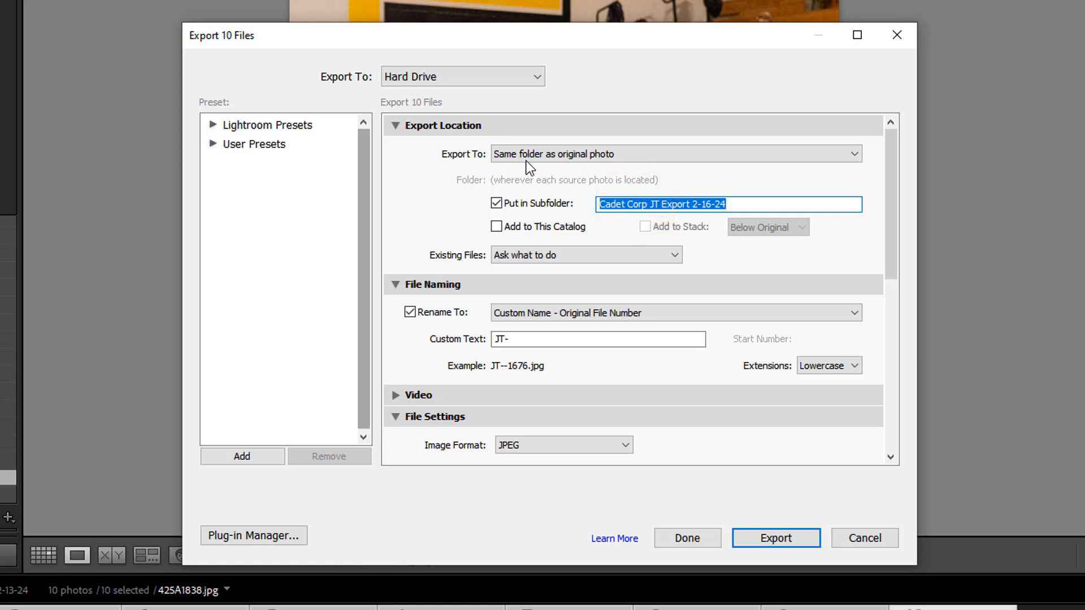
pyautogui.click(642, 206)
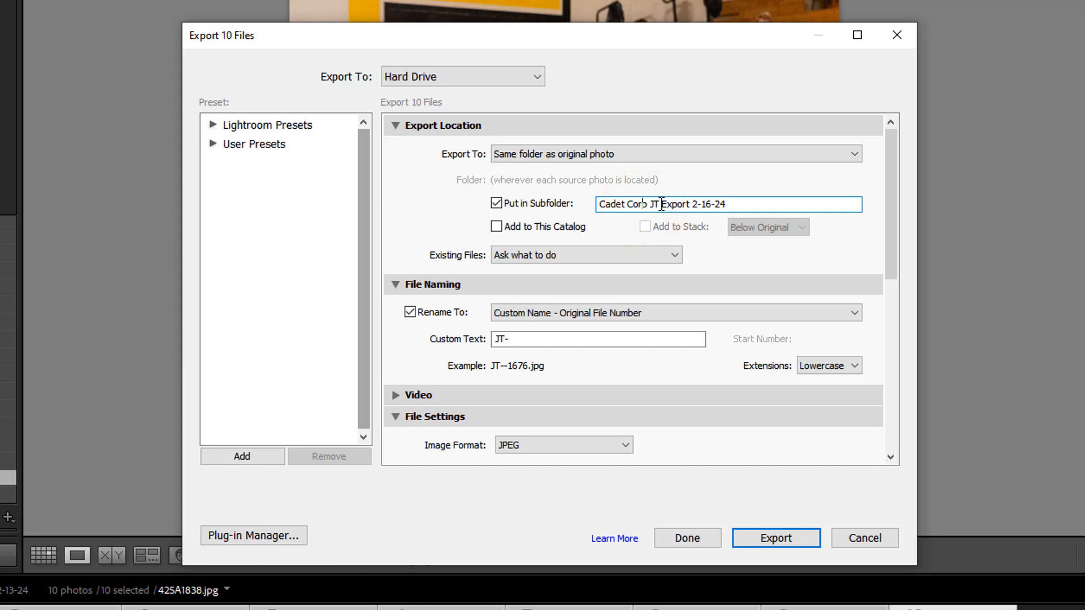
pyautogui.moveTo(660, 204); pyautogui.dragTo(583, 209)
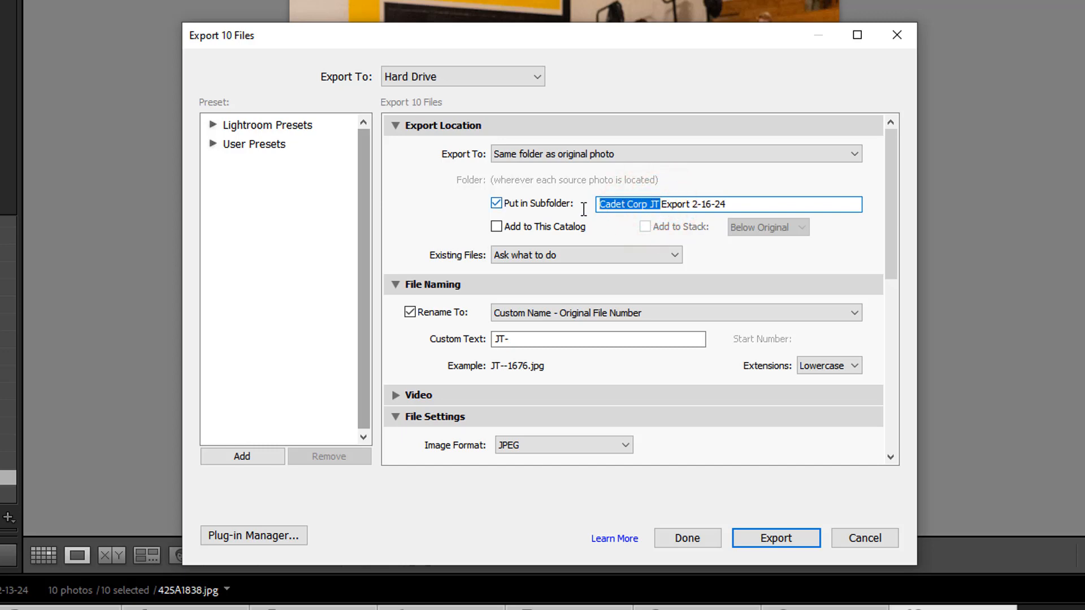
pyautogui.write('SM')
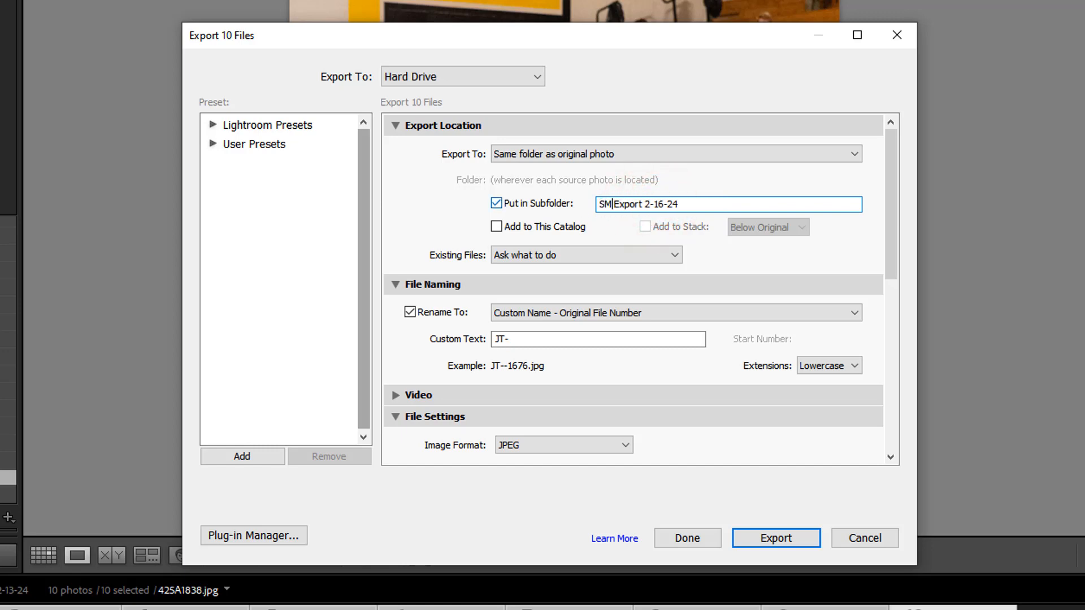
pyautogui.click(663, 206)
pyautogui.click(645, 204)
pyautogui.write('turek')
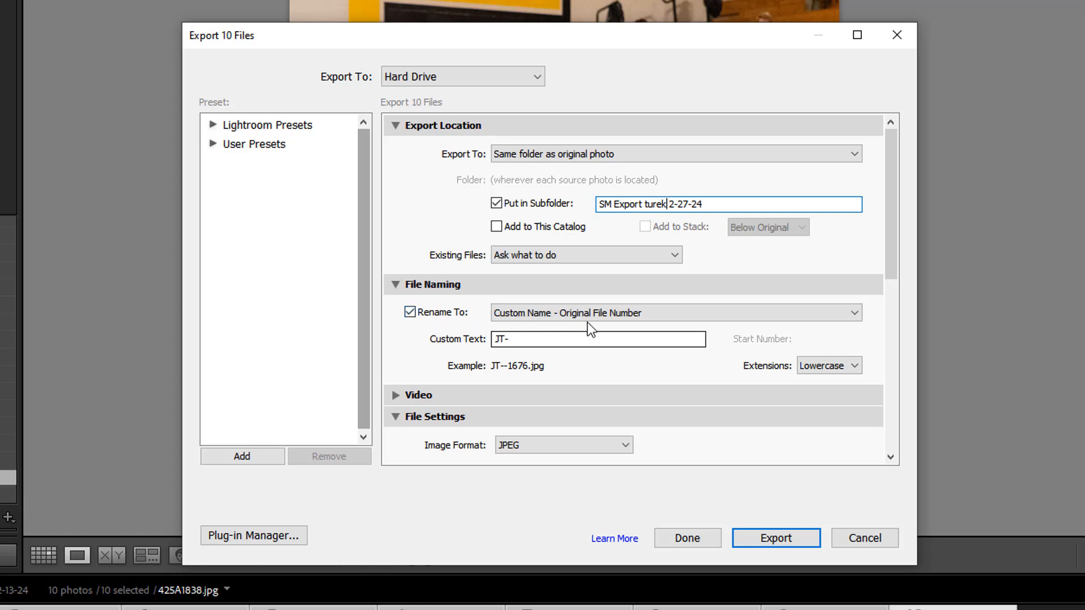
# - Set the custom text for the exported file names to "SM"
pyautogui.doubleClick(505, 339)
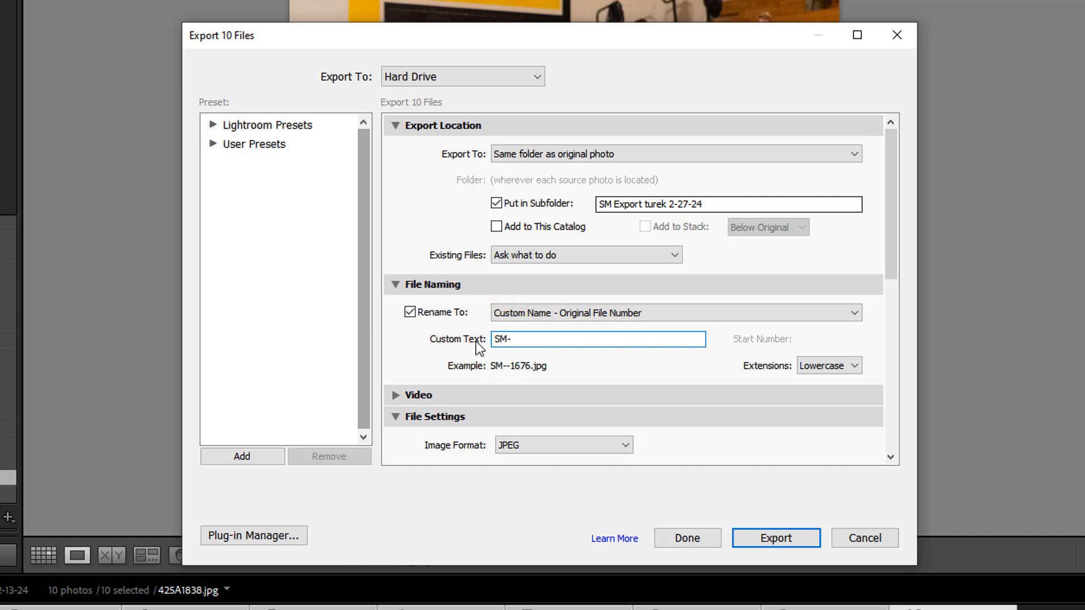
pyautogui.click(530, 341)
pyautogui.press('BackSpace')
# - Collapse the file settings and enable resizing to fit, with the long edge set to 1000 pixels
pyautogui.moveTo(892, 262); pyautogui.dragTo(897, 299)
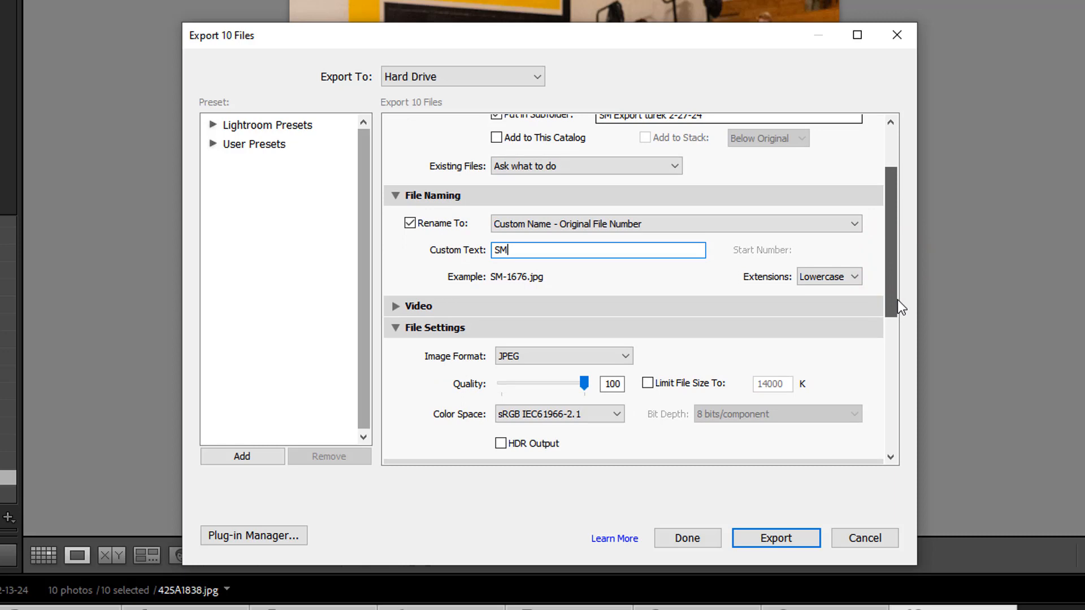
pyautogui.moveTo(897, 300); pyautogui.dragTo(897, 351)
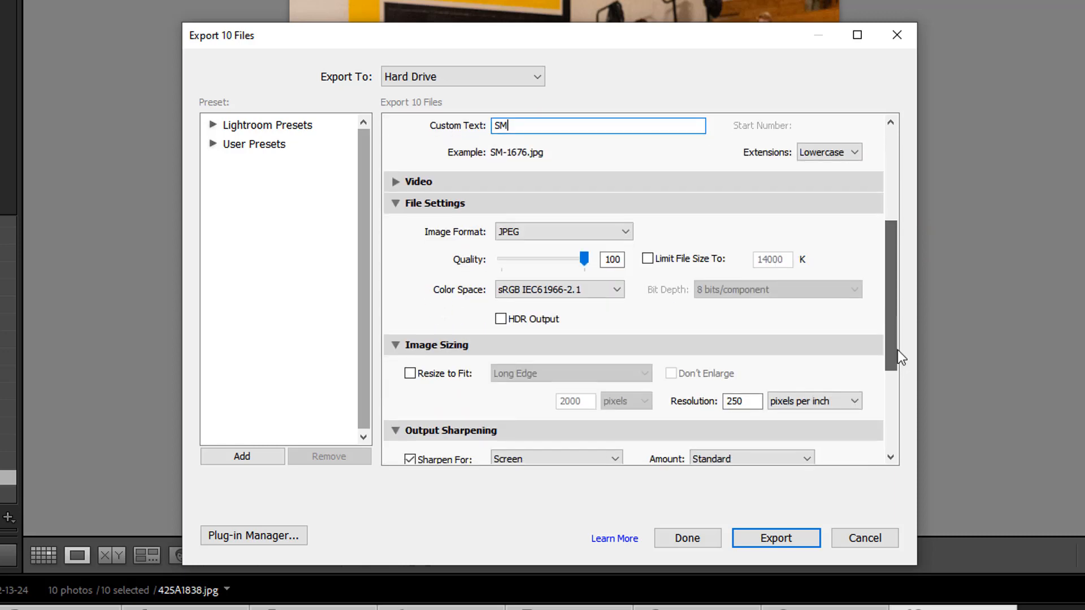
pyautogui.click(393, 205)
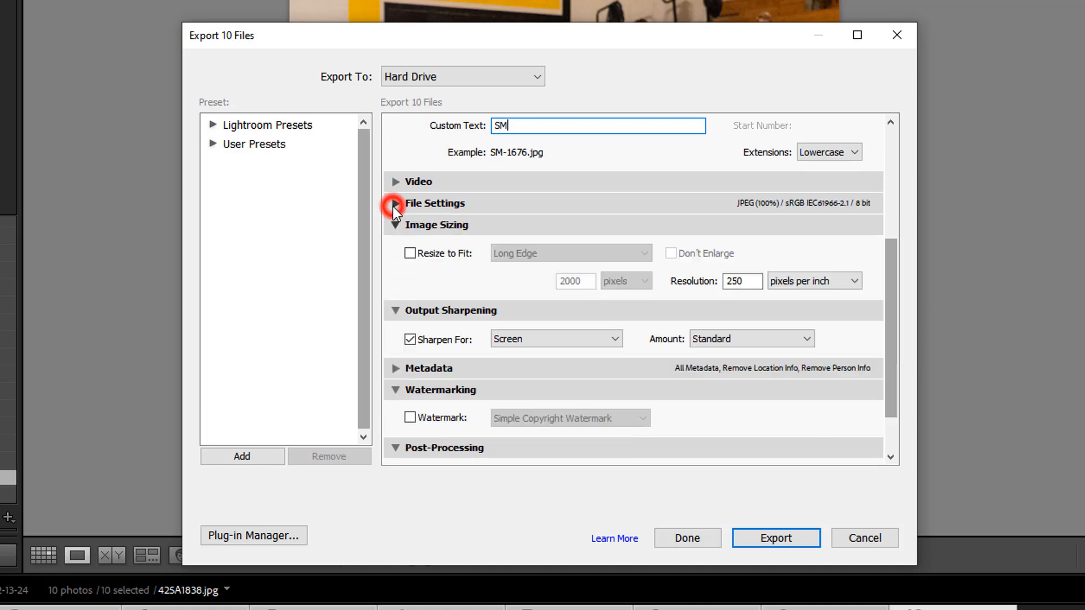
pyautogui.click(410, 254)
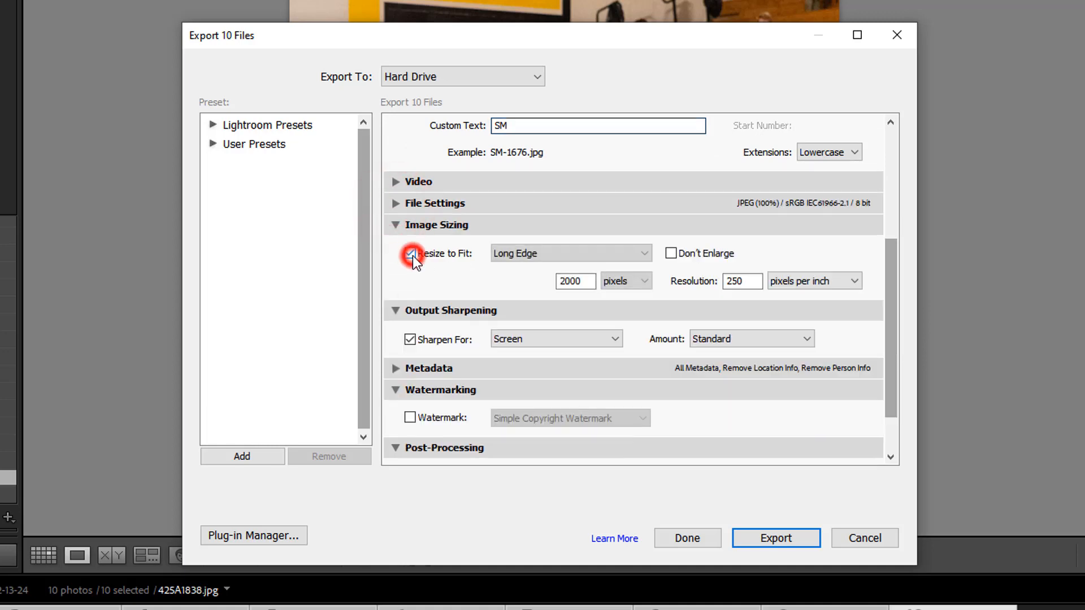
pyautogui.click(537, 256)
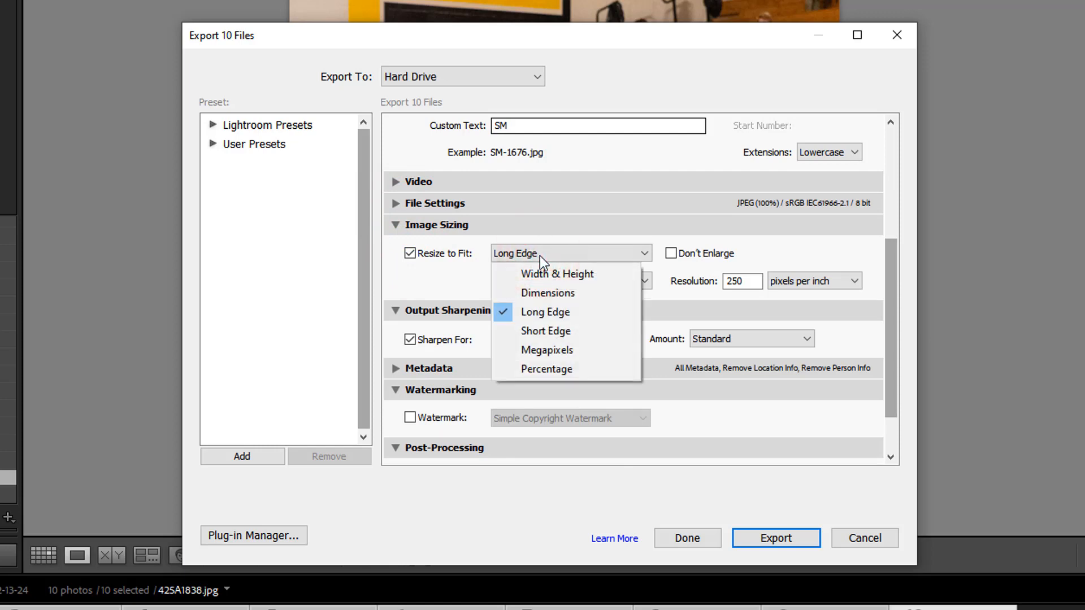
pyautogui.click(459, 287)
pyautogui.click(565, 281)
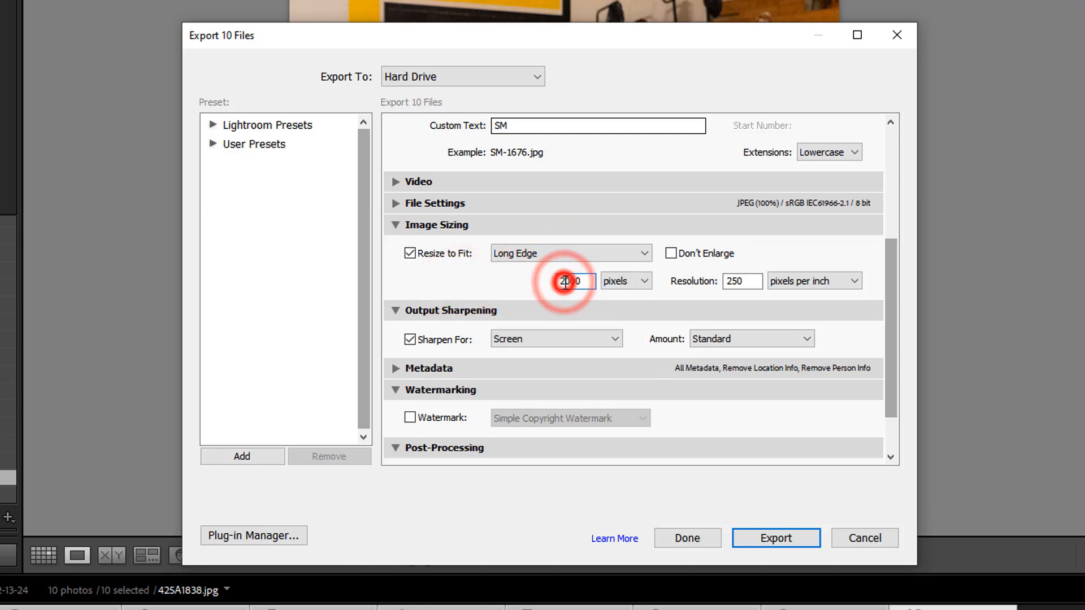
pyautogui.press('BackSpace')
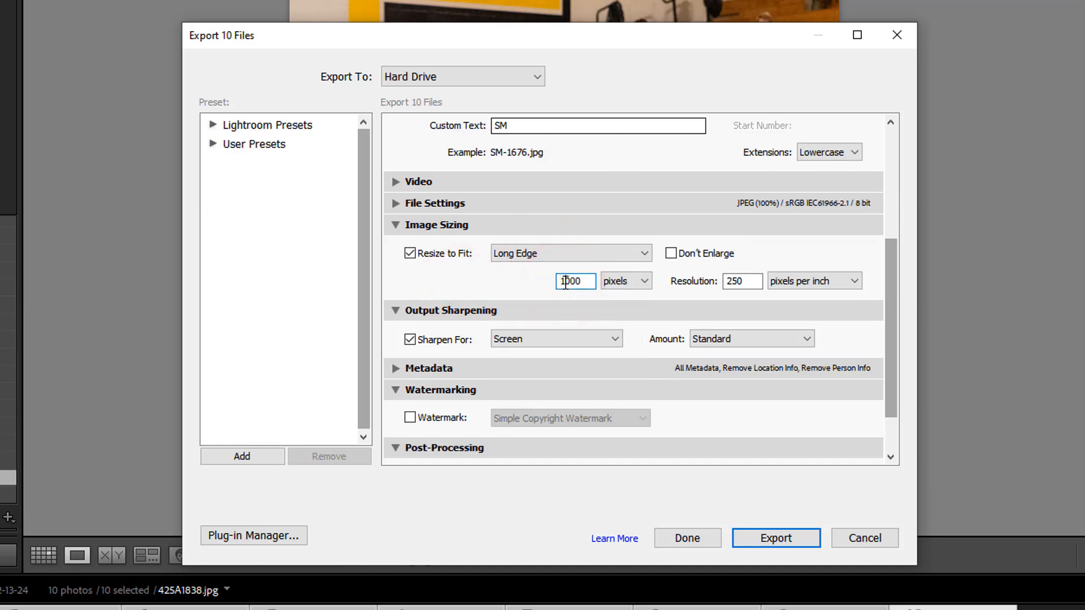
pyautogui.click(526, 282)
# - Set the export resolution to 72 pixels per inch and export the ten photos
pyautogui.click(742, 280)
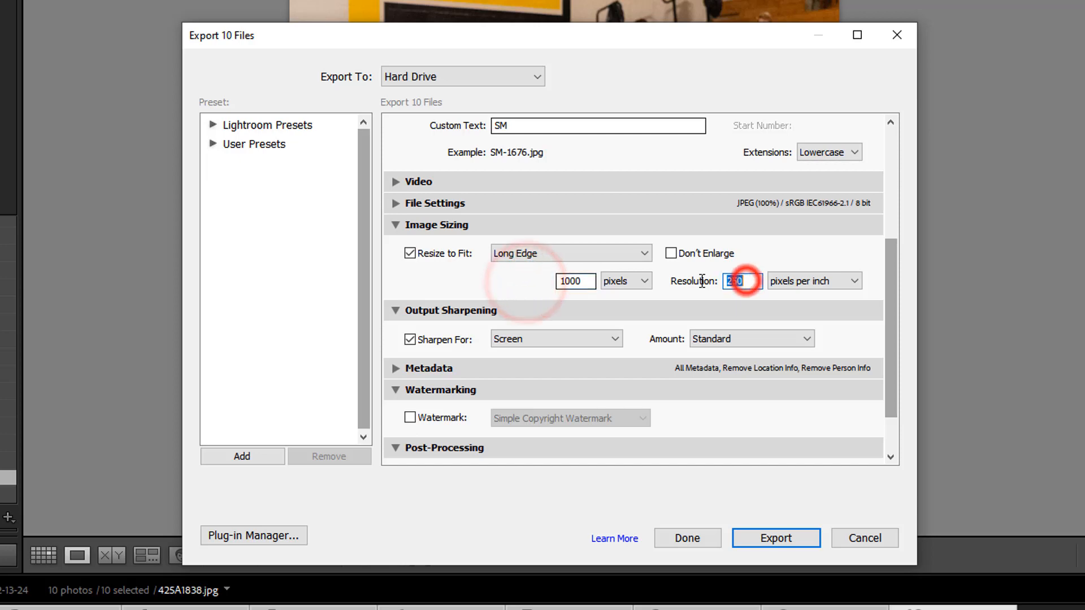
pyautogui.write('7')
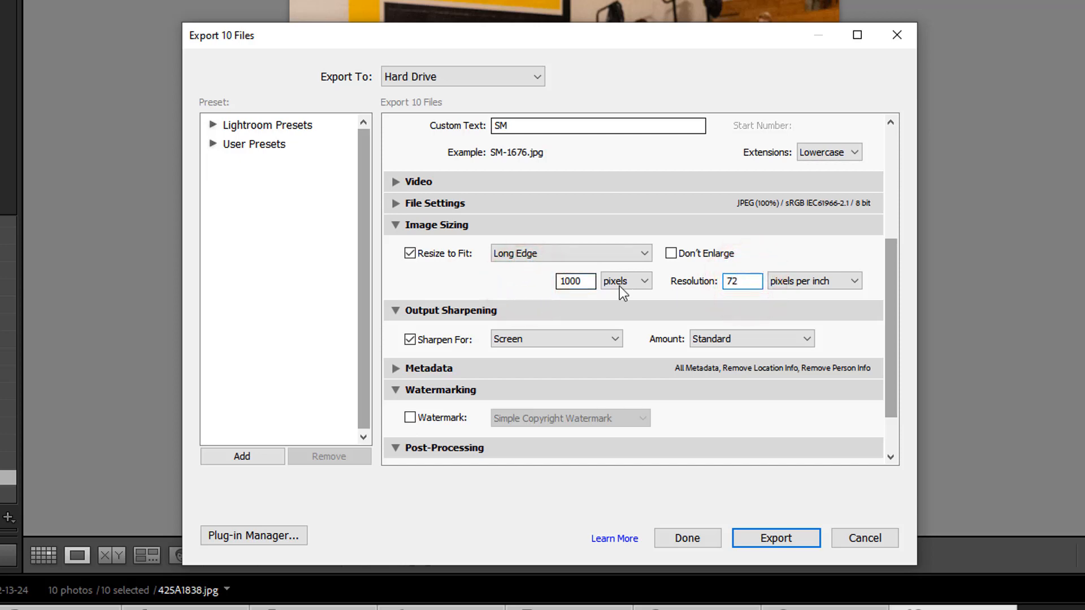
pyautogui.write('2')
pyautogui.moveTo(893, 313); pyautogui.dragTo(897, 358)
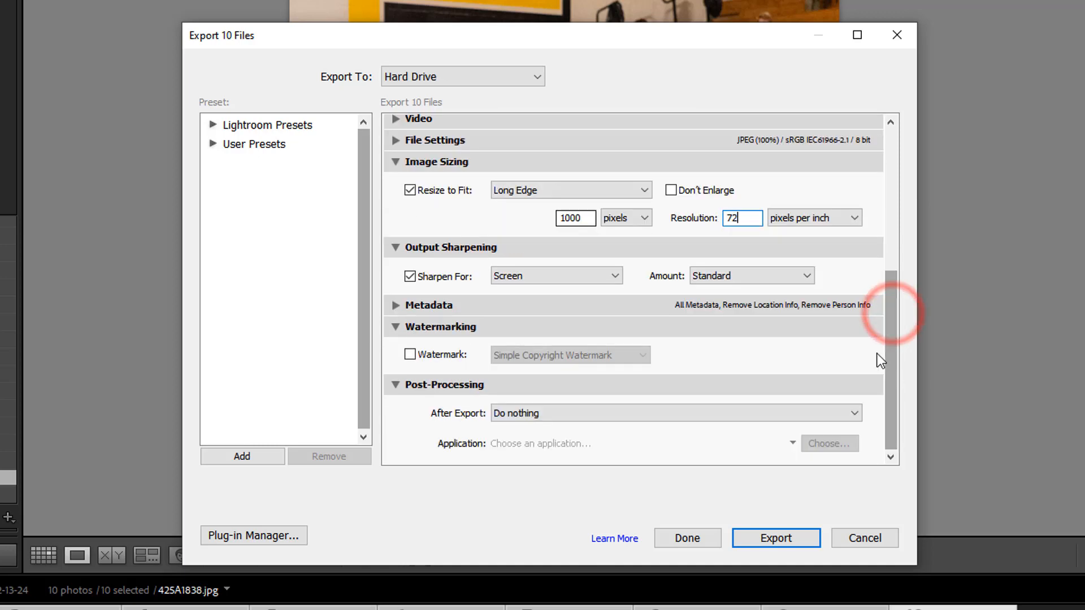
pyautogui.click(783, 537)
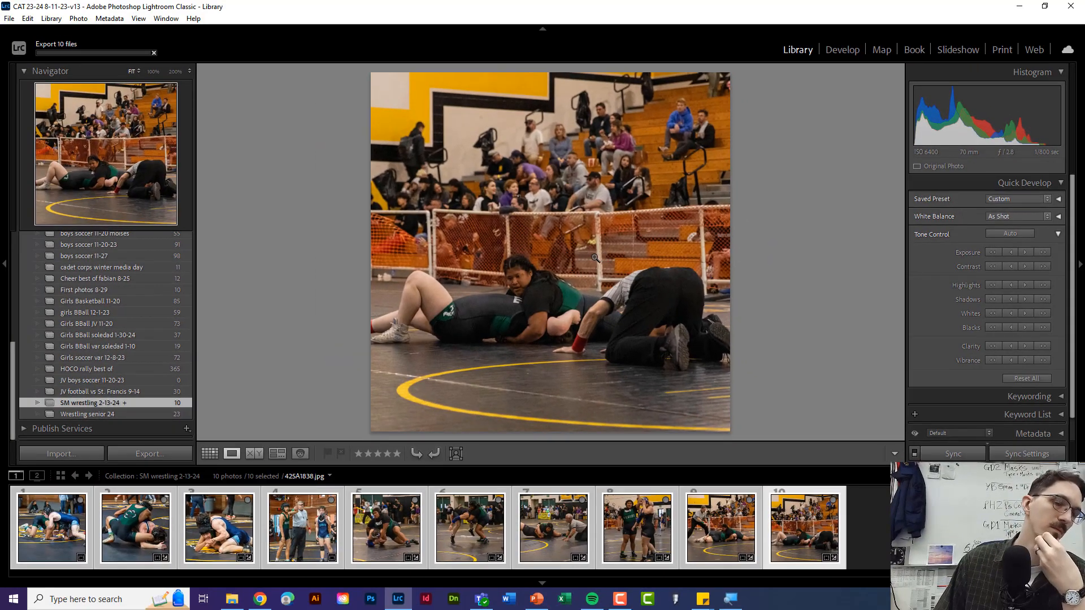
# - Switch to File Explorer and open the SM export subfolder dated 2-27-24, showing its files as large thumbnails
pyautogui.click(232, 599)
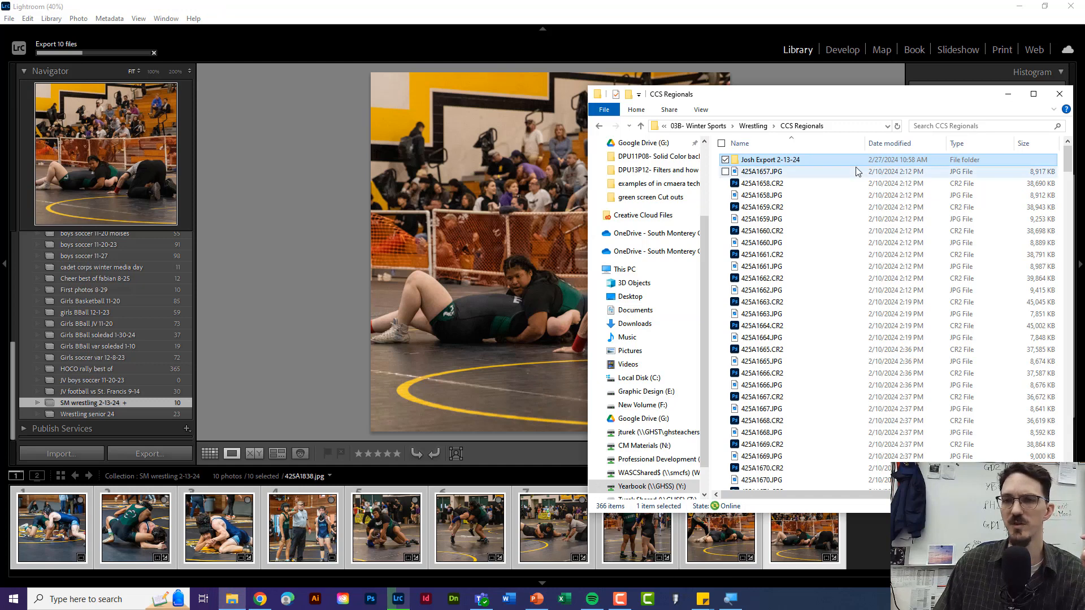
pyautogui.doubleClick(773, 161)
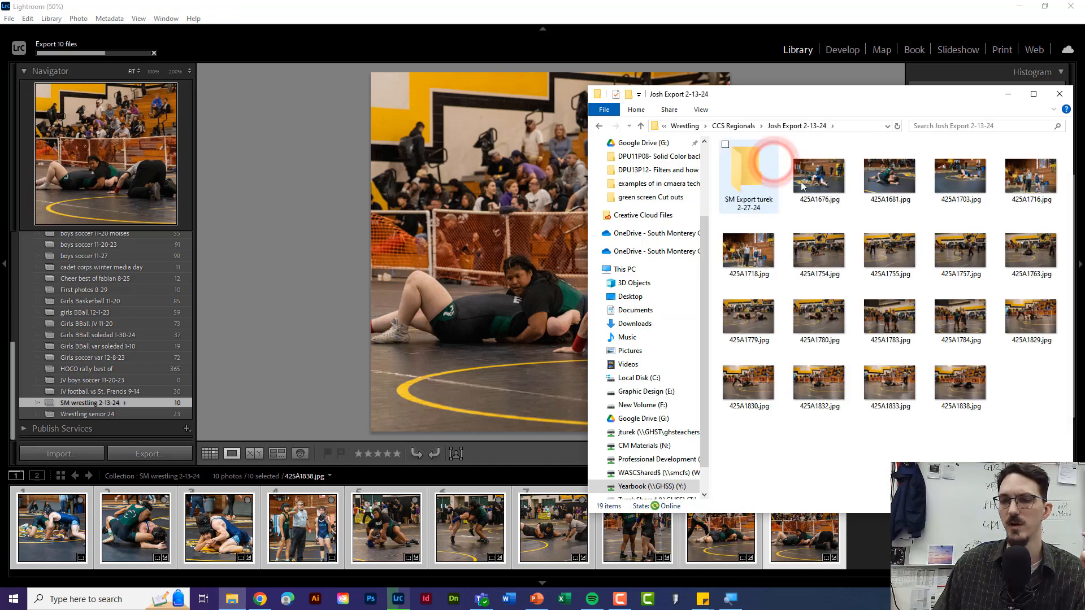
pyautogui.click(748, 163)
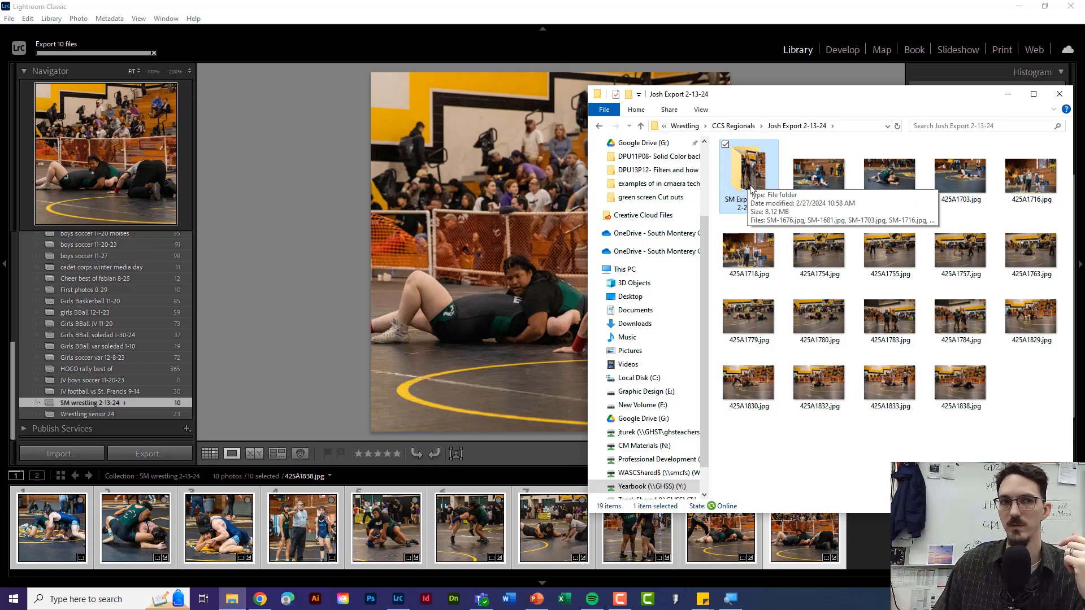
pyautogui.click(1022, 402)
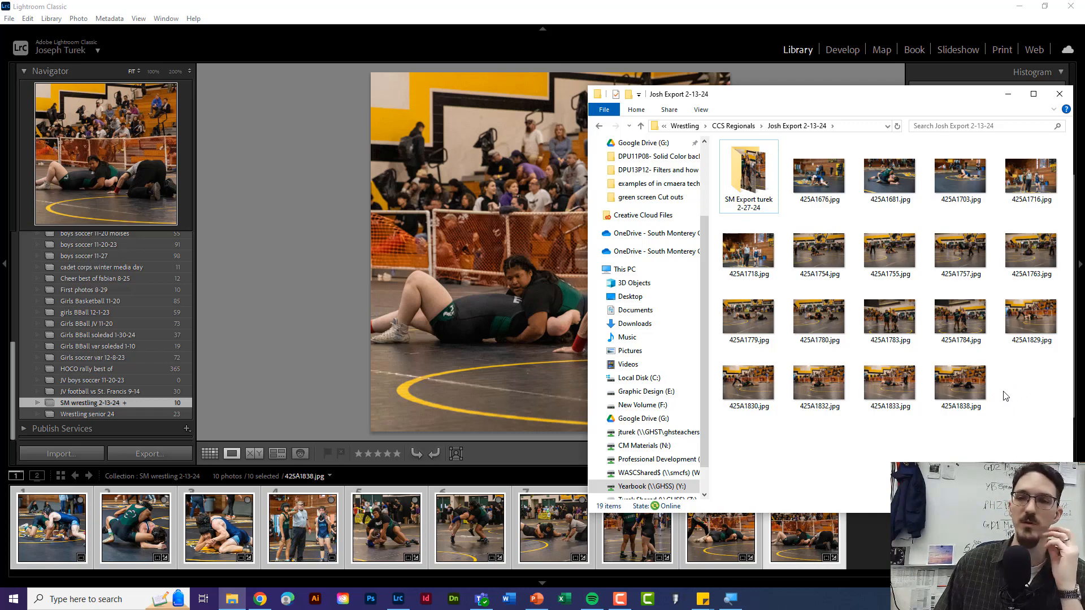
pyautogui.click(750, 171)
pyautogui.doubleClick(750, 171)
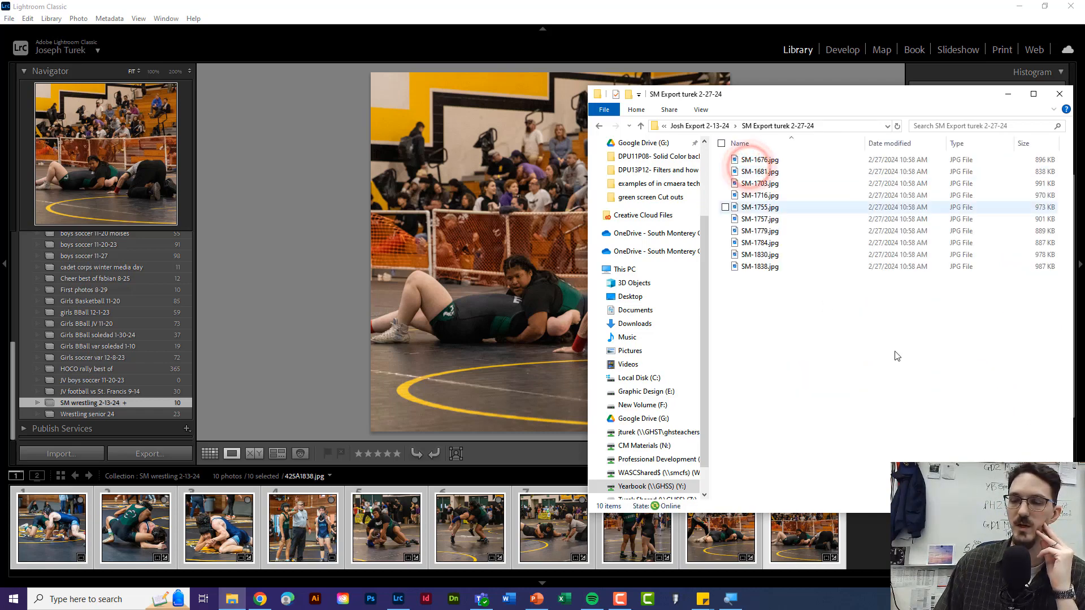
pyautogui.click(1065, 506)
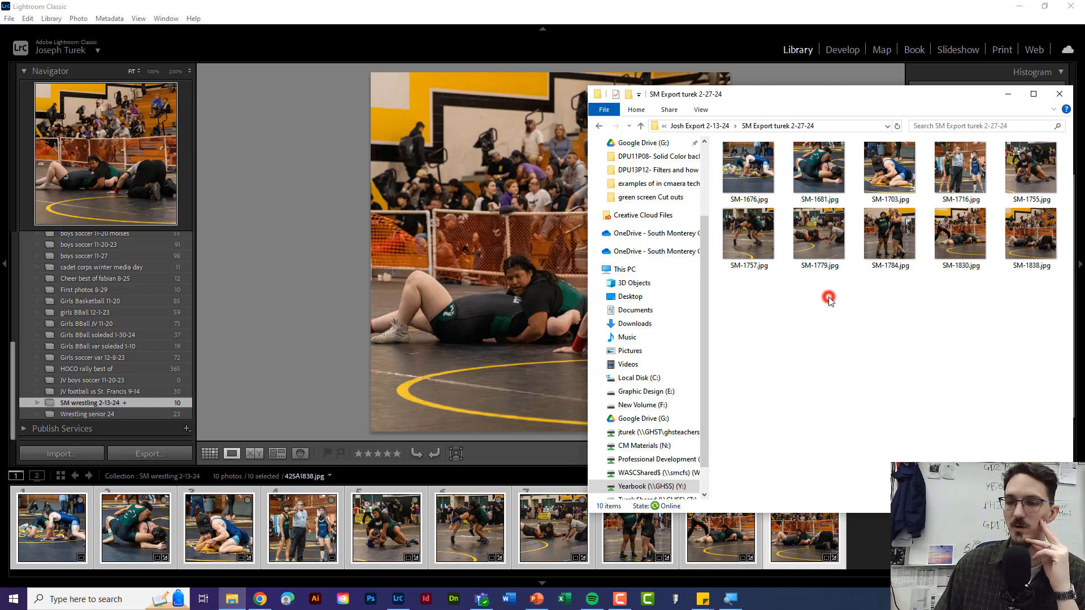
# - Reposition the folder window, go up to the parent export folder dated 2-13-24, and reopen the SM export subfolder
pyautogui.moveTo(862, 95); pyautogui.dragTo(765, 100)
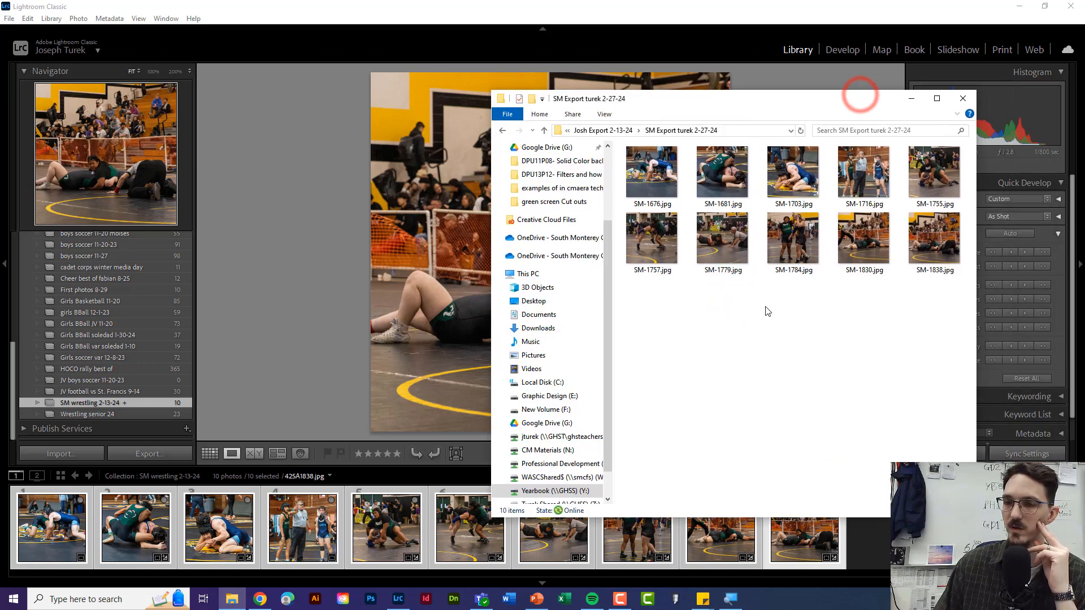
pyautogui.click(760, 314)
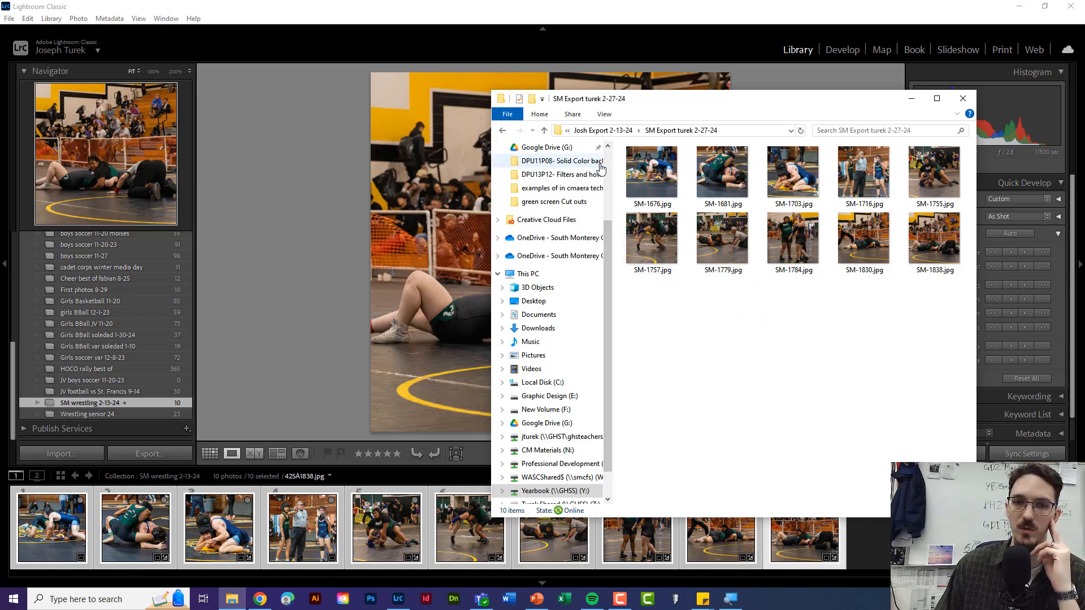
pyautogui.click(584, 130)
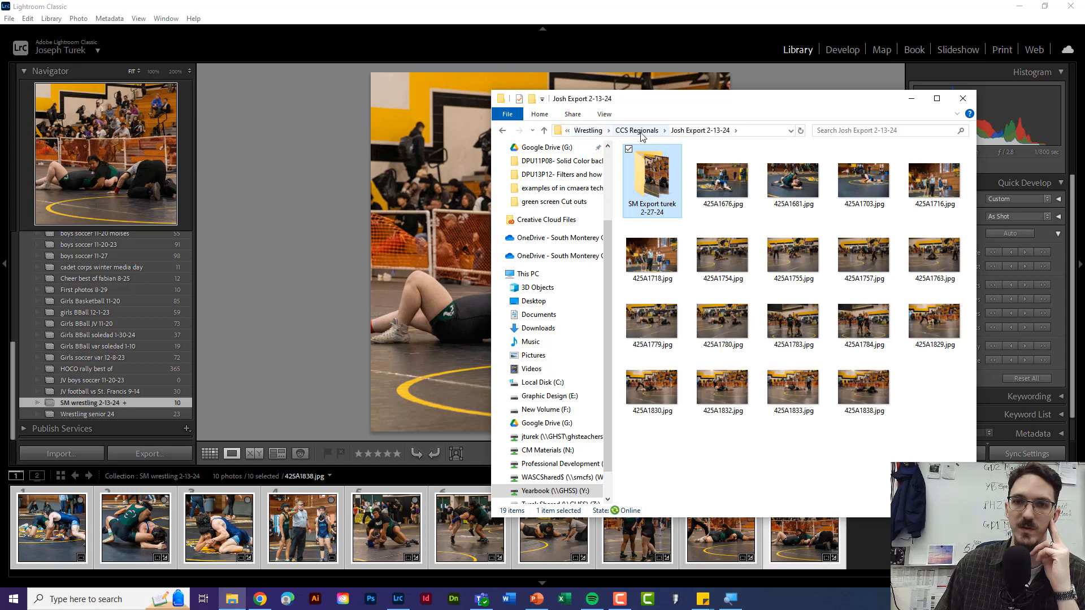
pyautogui.doubleClick(651, 172)
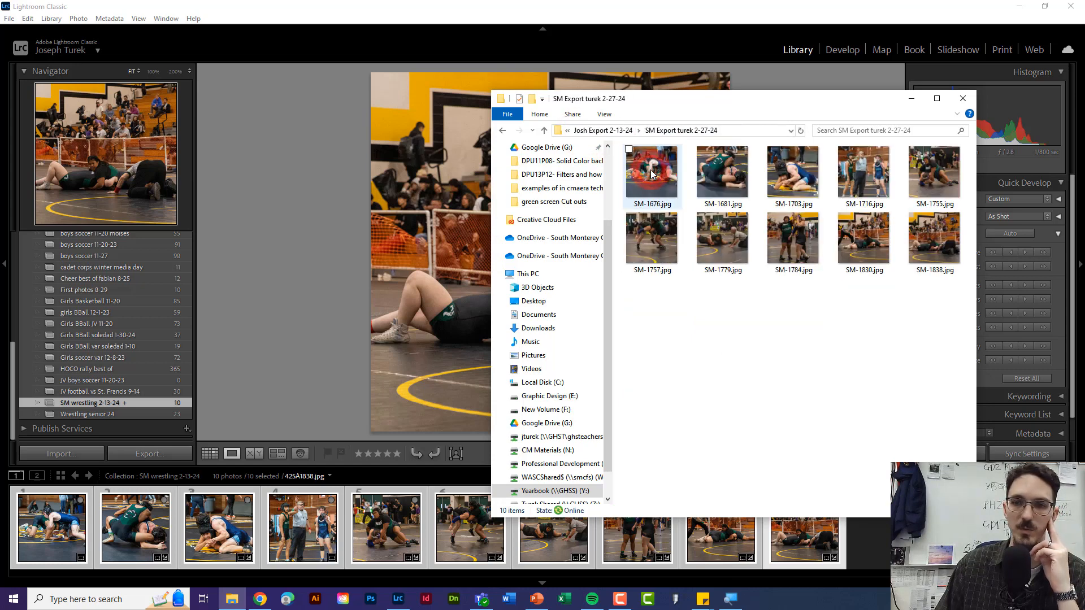